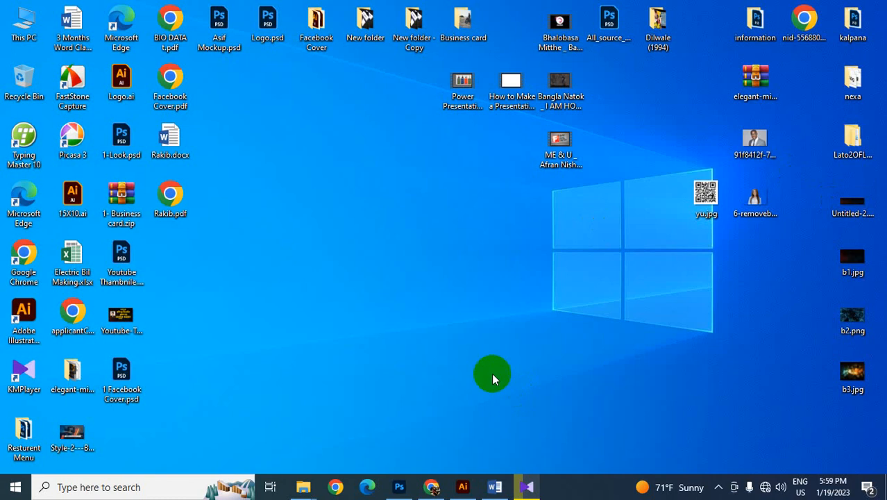
- Switch to Photoshop and show the Name, Icone and Address groups in Business card font.psd
click(395, 487)
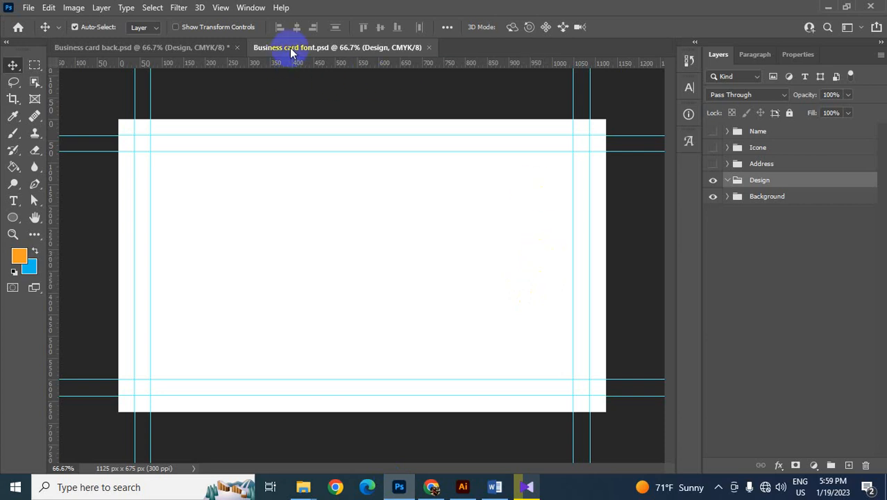
click(203, 46)
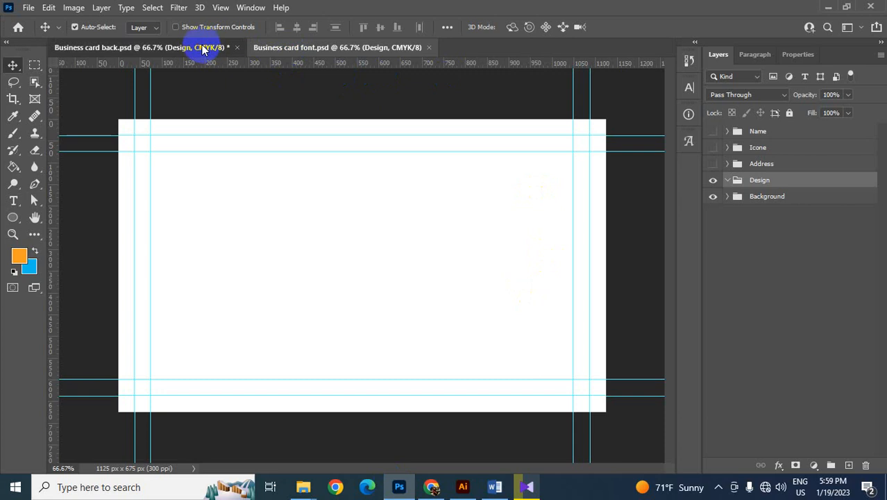
click(290, 49)
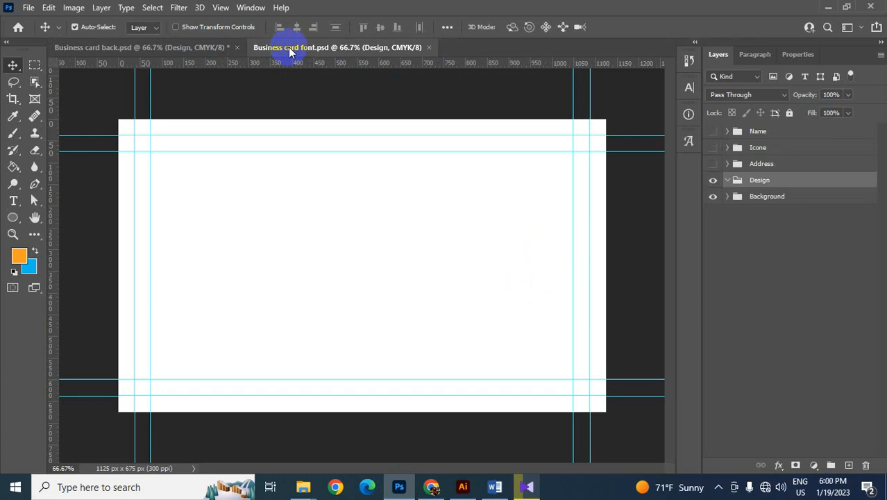
click(713, 131)
click(714, 148)
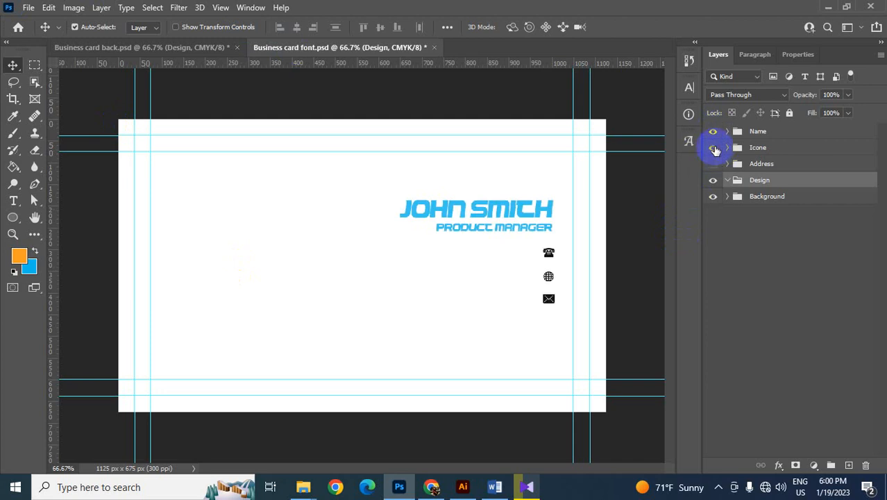
click(713, 163)
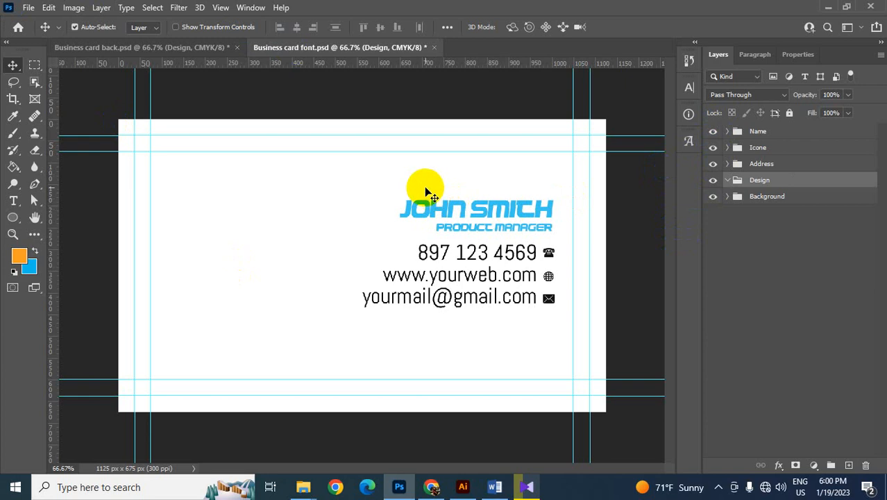
- Move the name and job title to the card's left side and shift the contact text with its icons slightly up
drag(426, 186, 263, 264)
drag(464, 219, 549, 300)
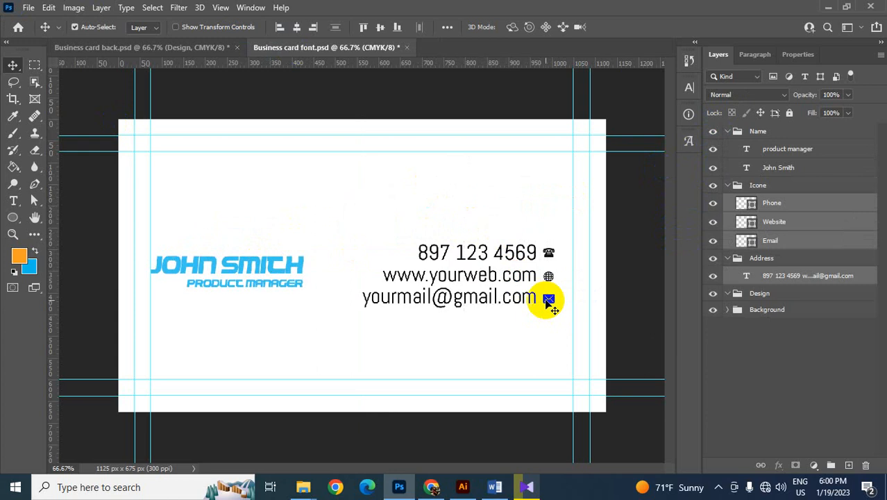
drag(549, 264, 554, 254)
drag(258, 238, 289, 263)
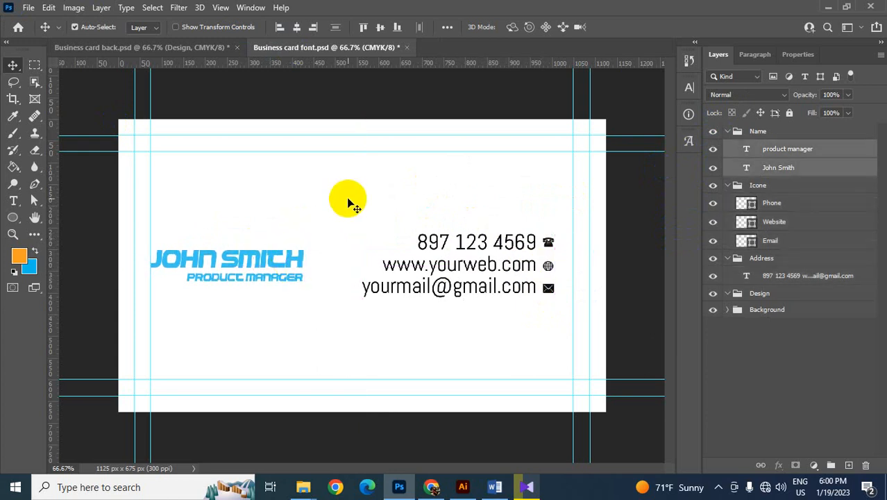
- With the Pen tool and a teal fill, draw a wavy edge about 1124 px wide across the card's lower part
click(32, 186)
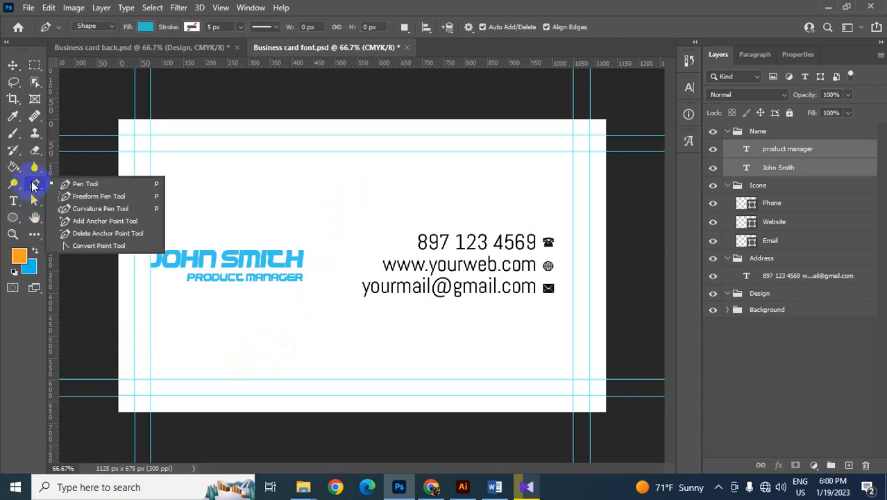
click(76, 186)
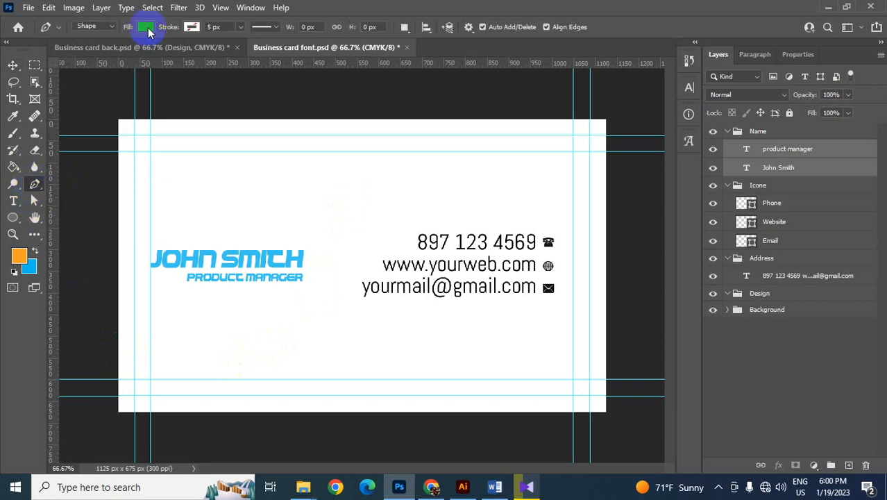
click(146, 28)
click(101, 96)
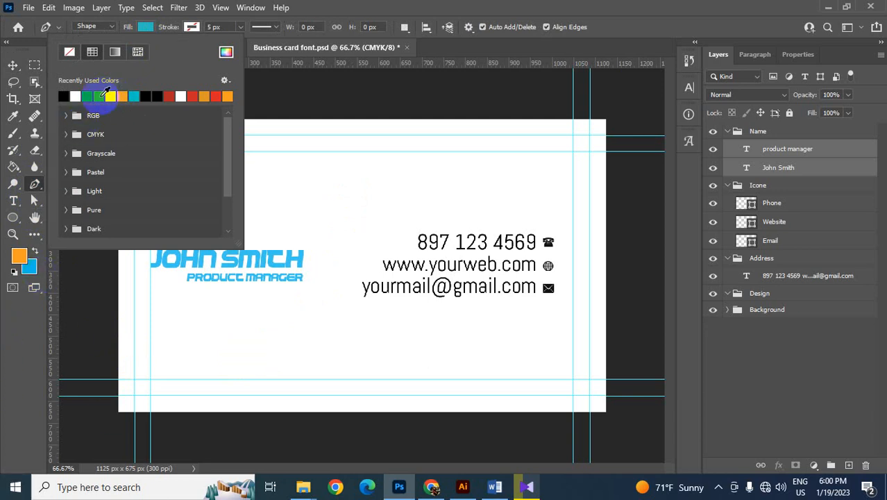
click(106, 92)
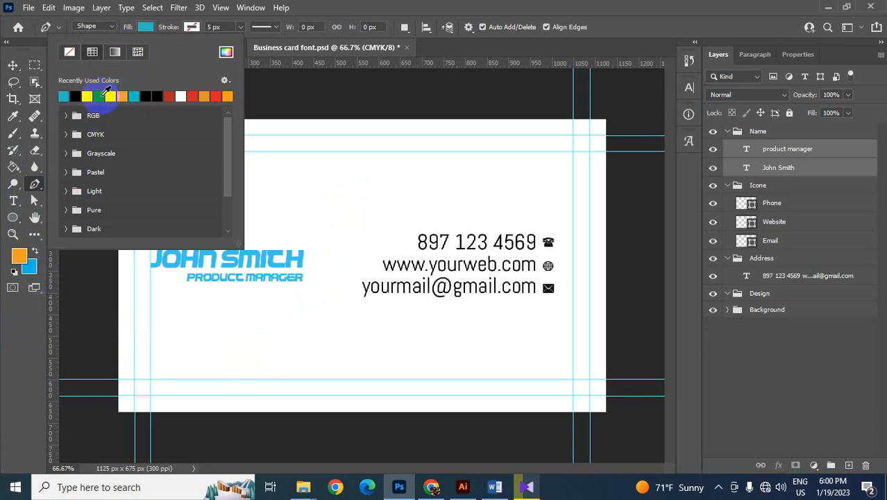
click(535, 5)
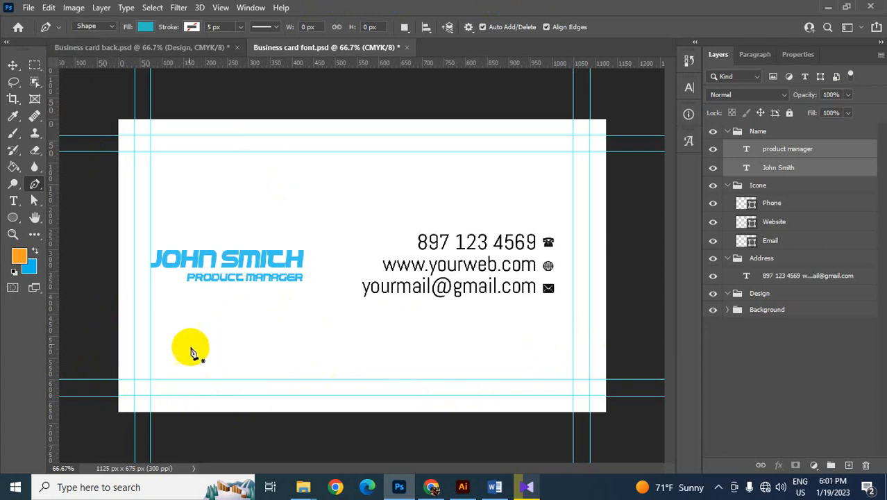
click(119, 336)
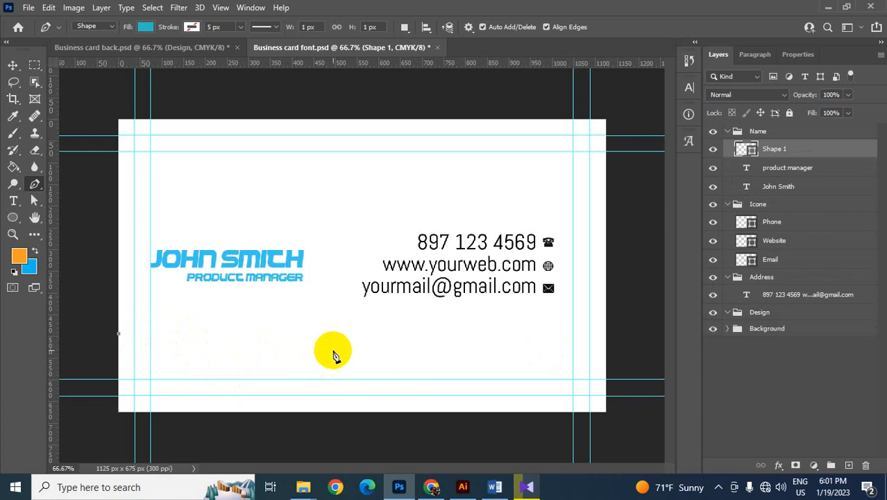
drag(424, 363, 571, 420)
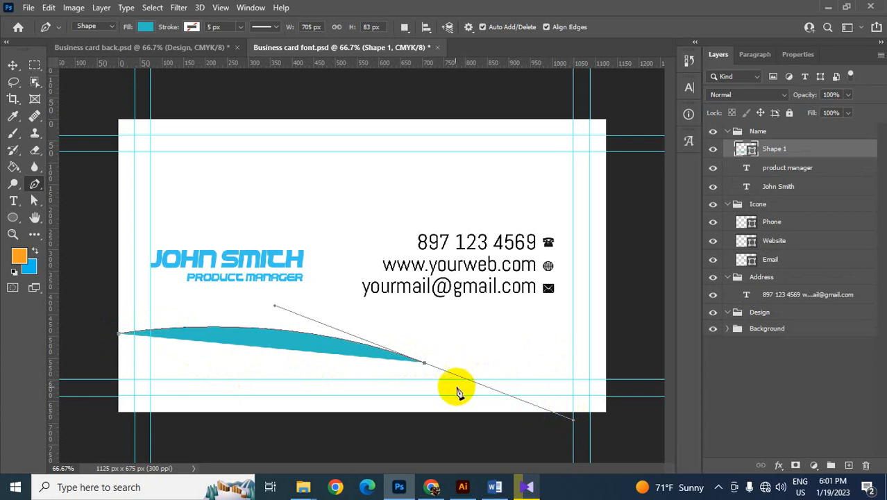
alt+click(425, 362)
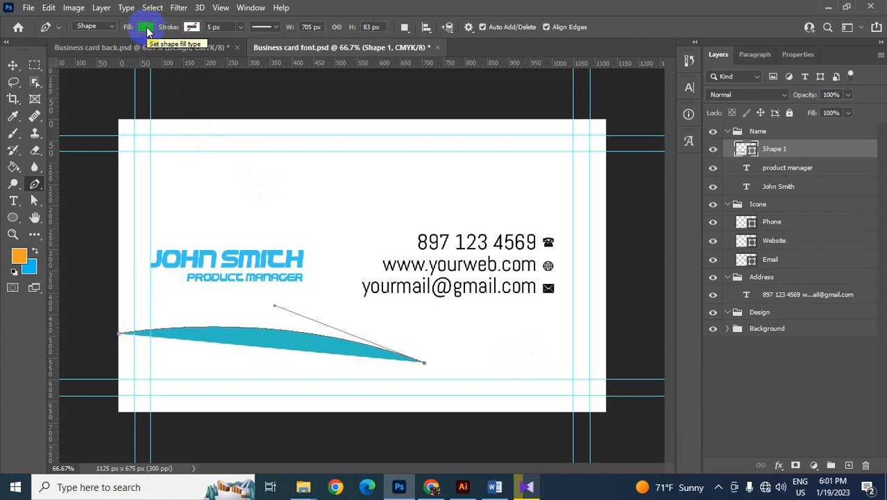
click(605, 355)
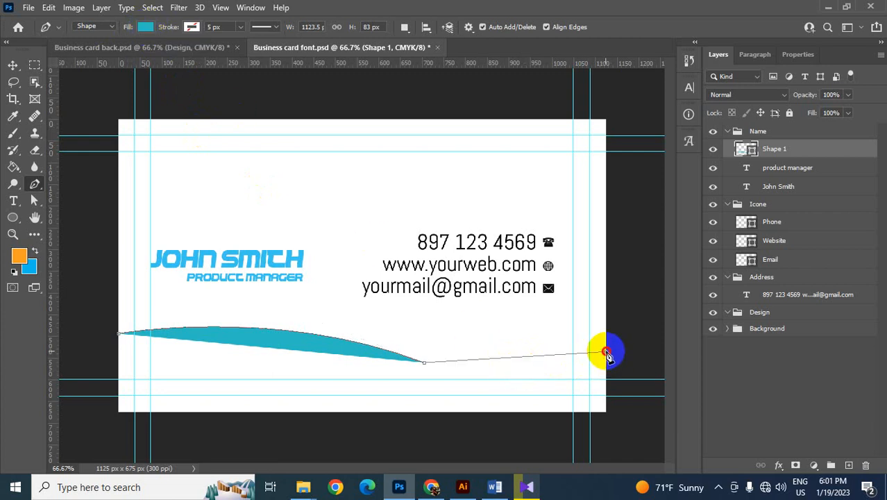
drag(607, 354, 648, 315)
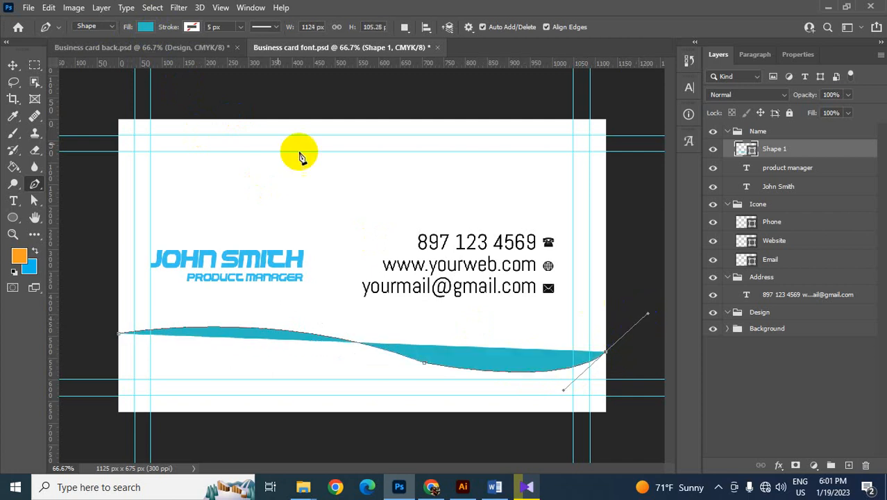
- Try the wave shape with no fill, and reapply the teal fill
click(144, 28)
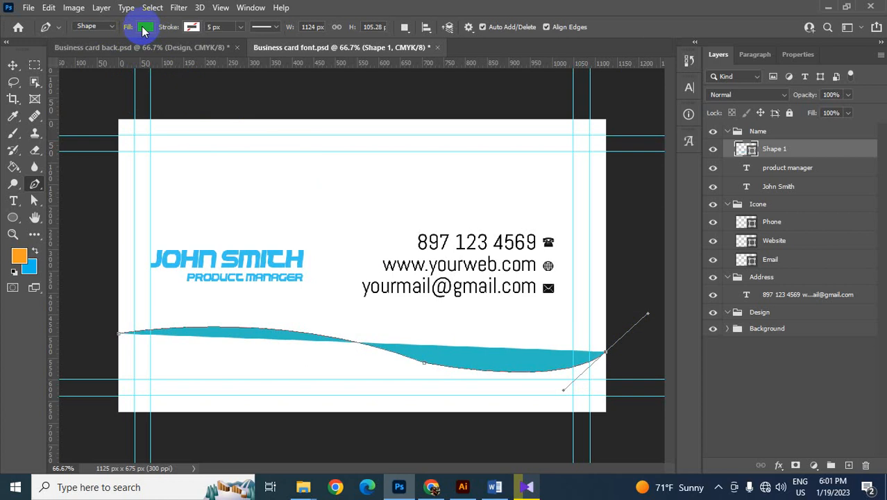
click(144, 27)
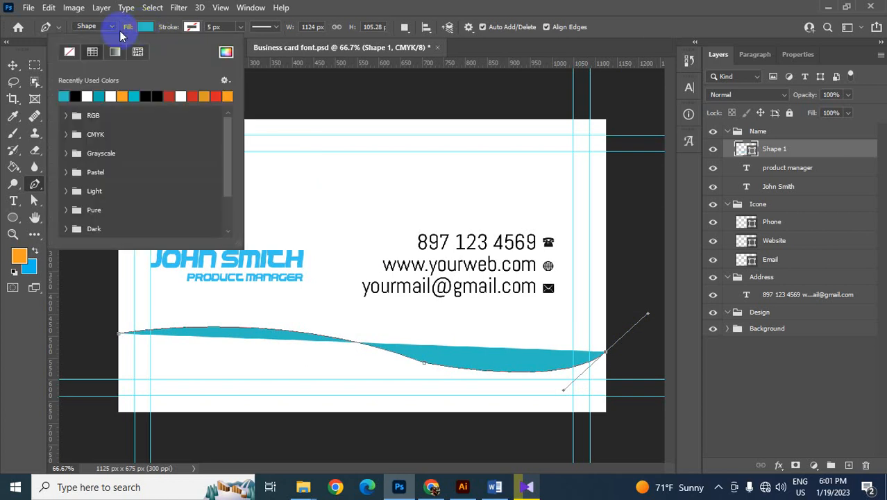
click(69, 54)
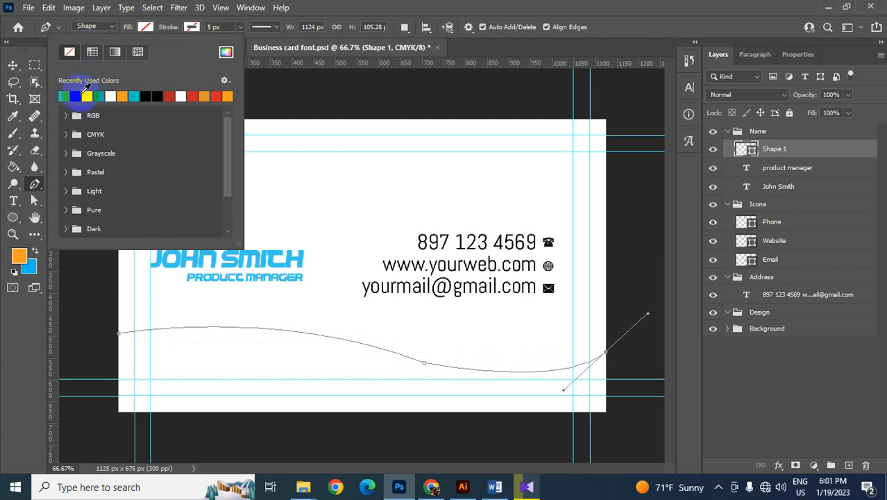
click(61, 98)
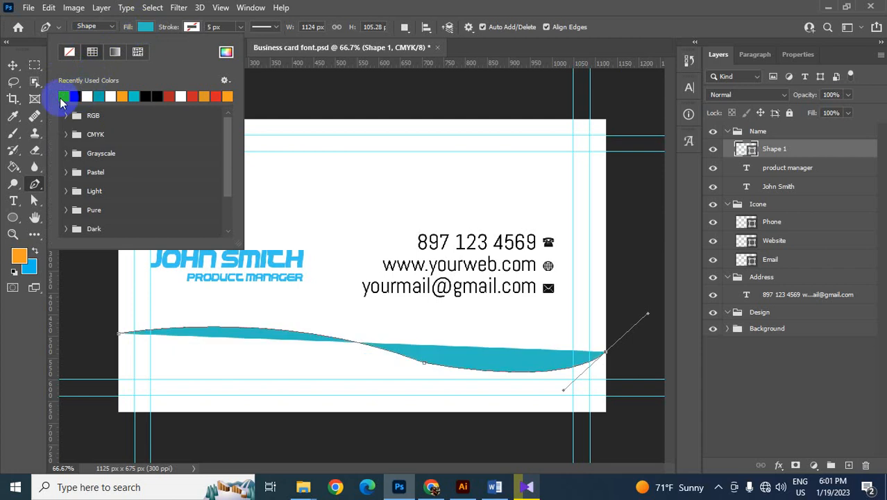
click(479, 3)
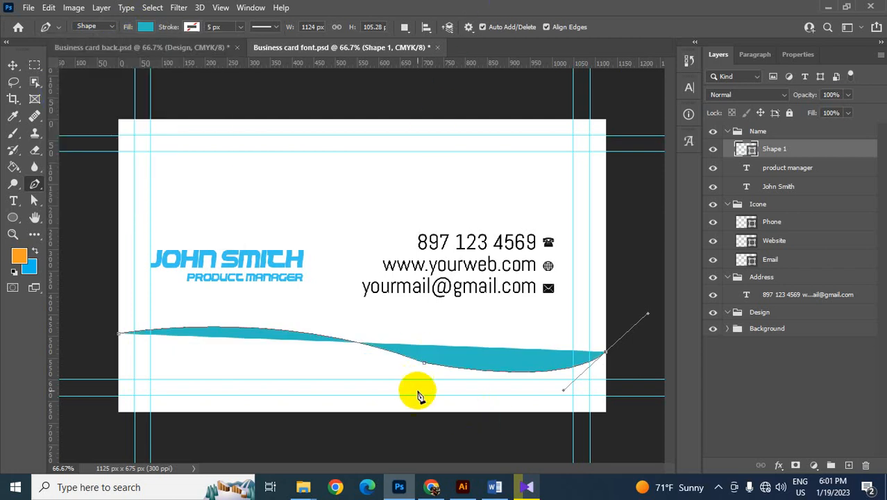
- Close the wave shape with straight sides through the card's bottom-right and bottom-left corners
click(607, 354)
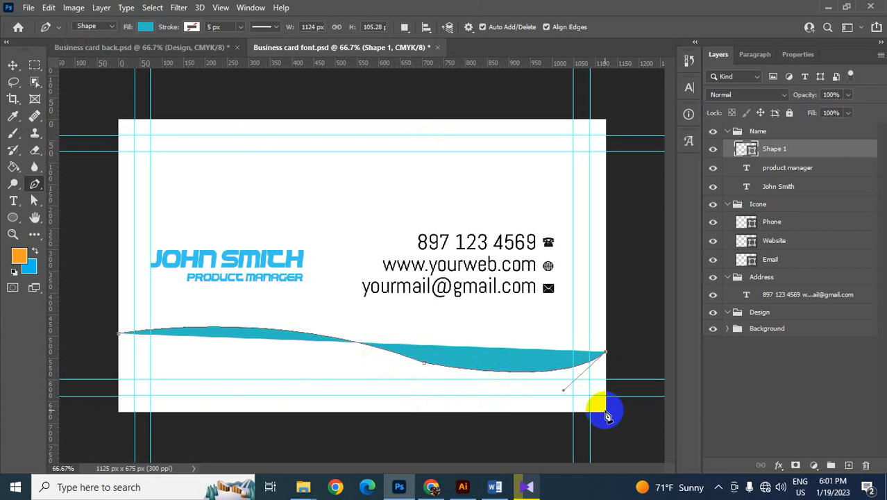
click(606, 411)
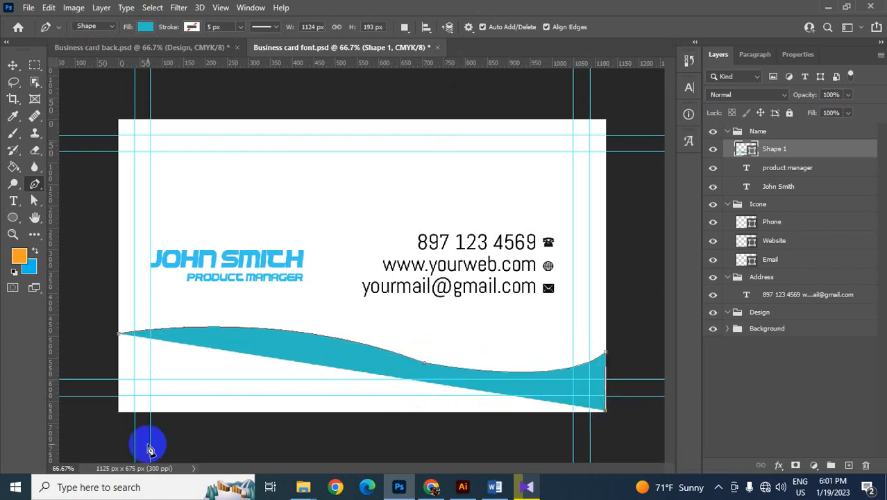
click(120, 411)
click(122, 338)
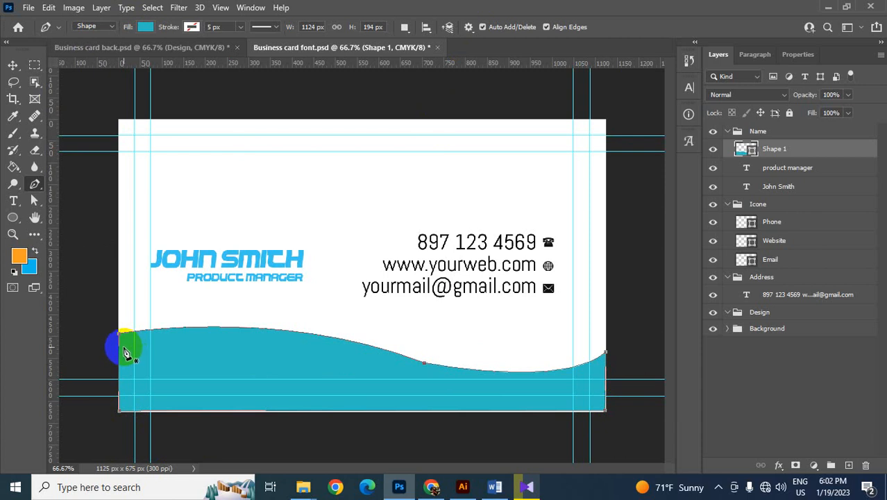
- Pull the wave shape's lower-right anchor point exactly onto the card's bottom-right corner with the Direct Selection tool
drag(34, 200, 66, 214)
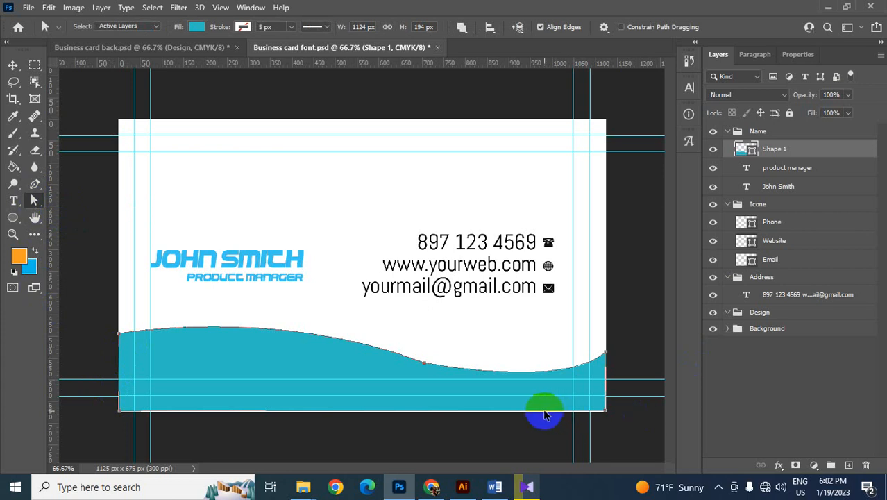
key(ctrl+plus)
key(ctrl+plus)
drag(542, 411, 333, 237)
drag(430, 427, 258, 237)
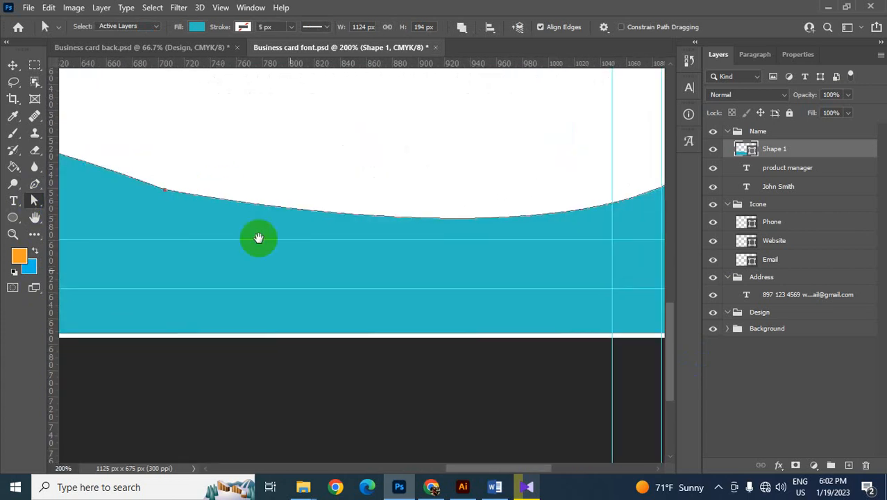
drag(514, 411, 279, 312)
click(473, 242)
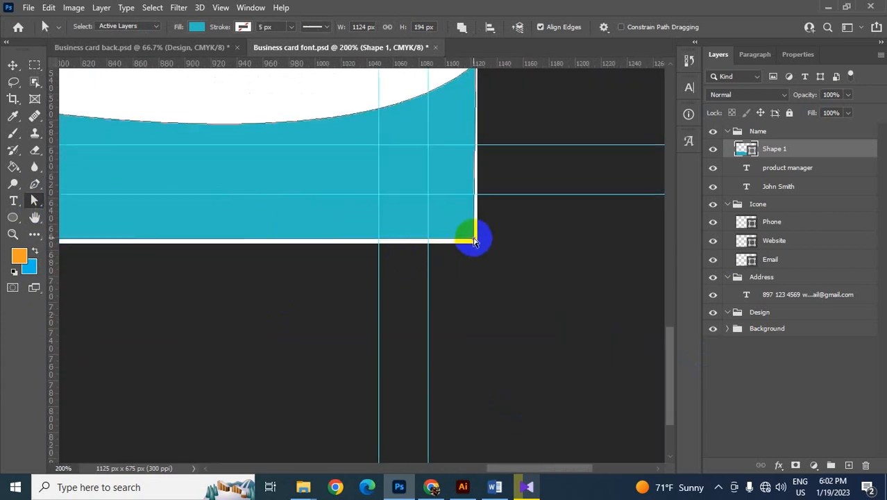
drag(474, 238, 476, 243)
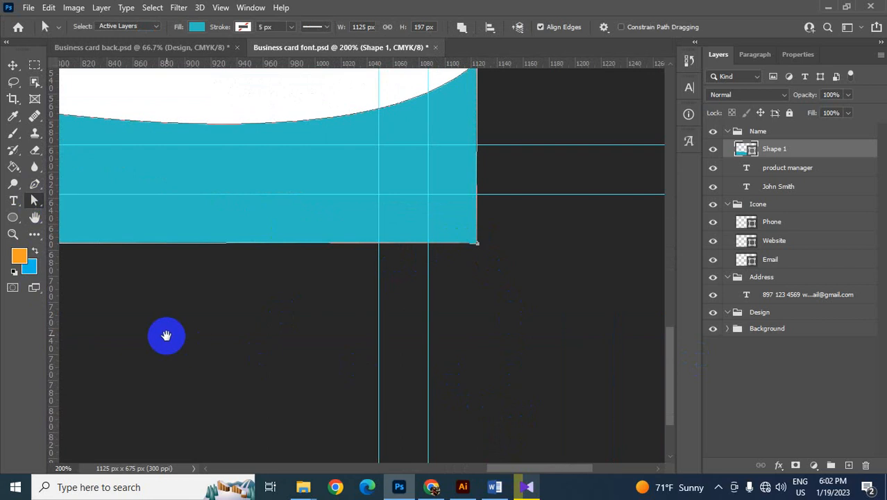
- Pull the wave shape's lower-left anchor point exactly onto the card's bottom-left corner
mouse_move(167, 336)
mouse_down()
mouse_move(498, 328)
mouse_move(594, 308)
mouse_up()
drag(220, 307, 605, 309)
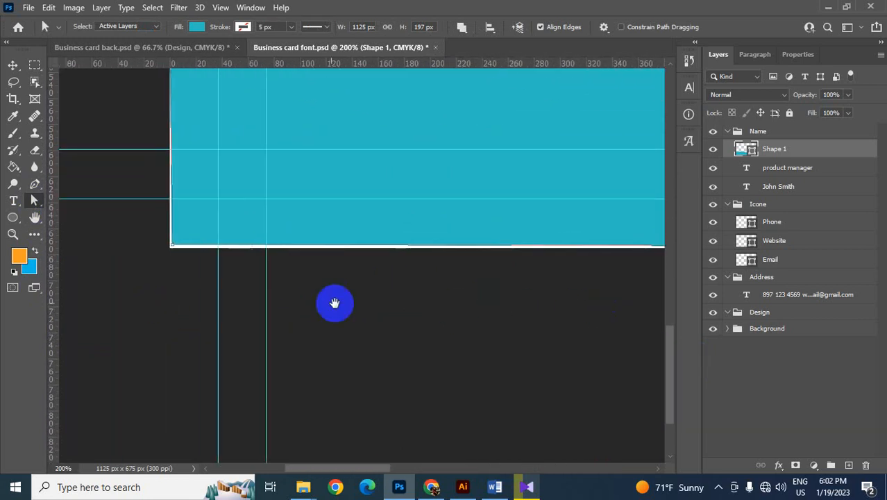
click(173, 244)
drag(171, 246, 169, 248)
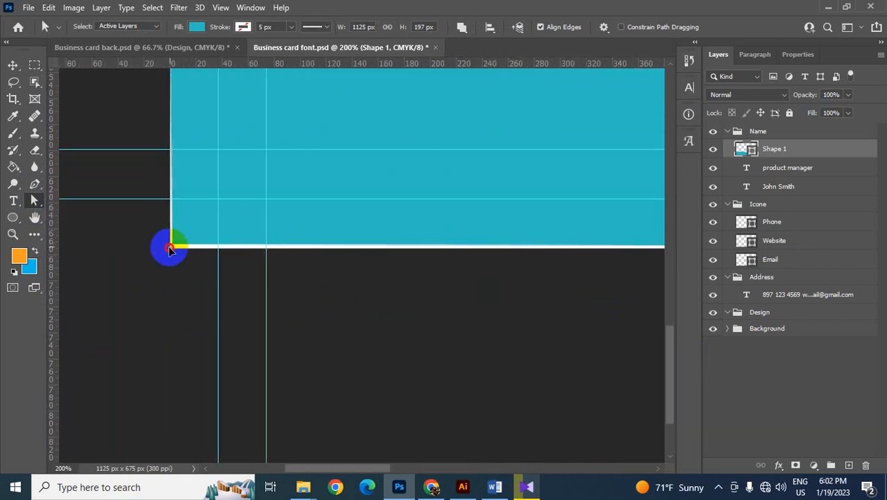
scroll(182, 304, up, 3)
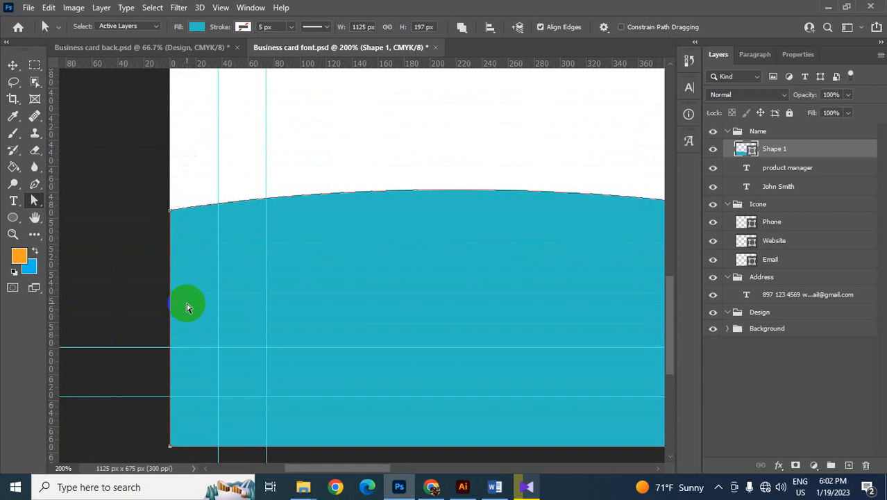
scroll(186, 306, right, 5)
key(ctrl+0)
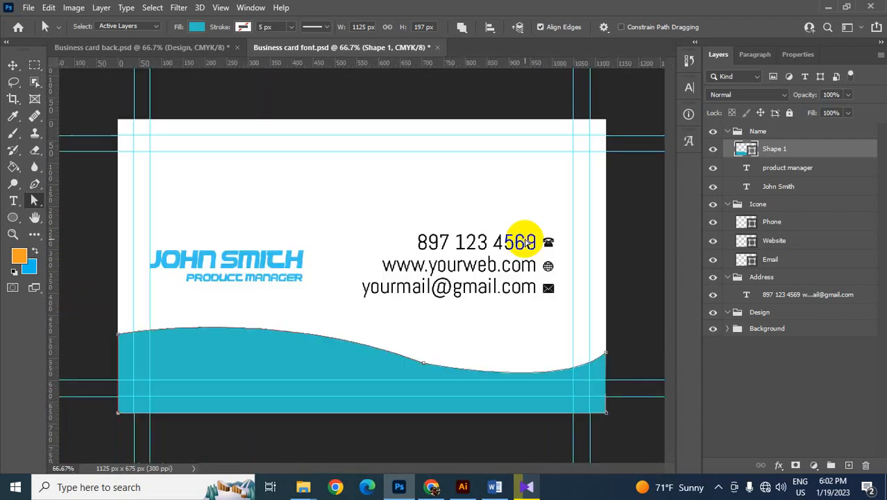
- Reshape the teal wave's top edge with the Direct Selection tool, deepening the right-hand dip and raising the left-hand crest slightly
click(426, 365)
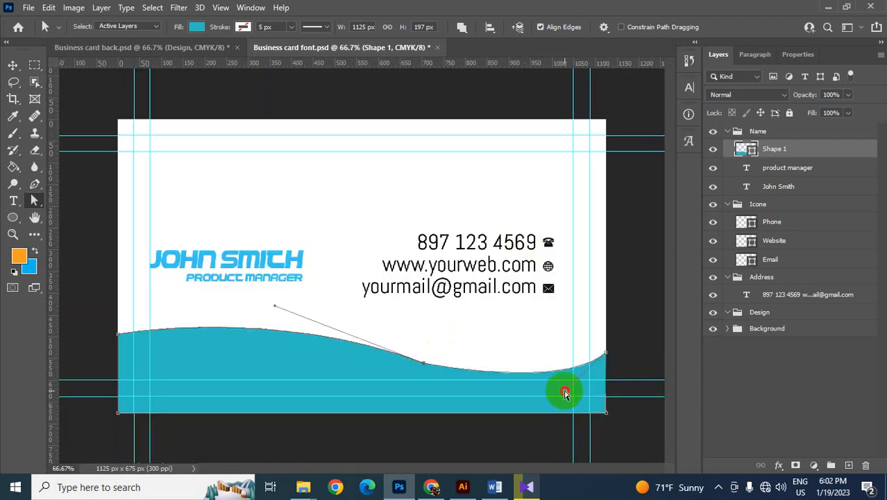
drag(565, 393, 509, 402)
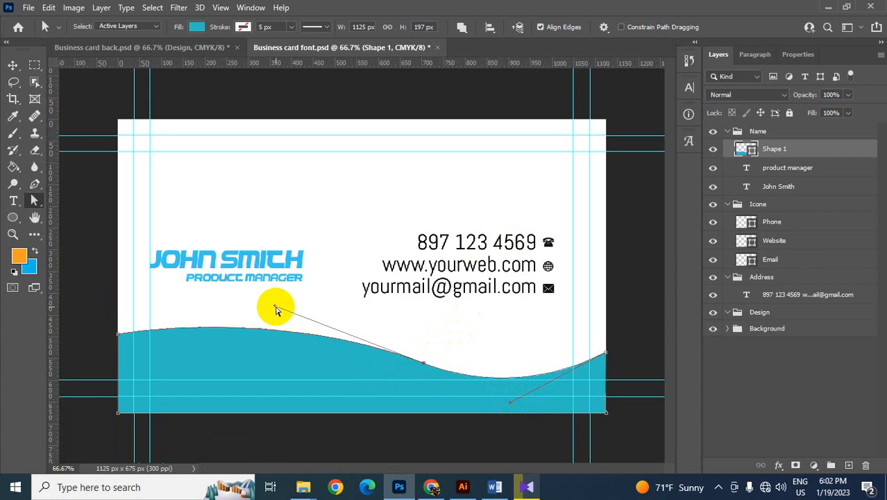
drag(276, 309, 254, 294)
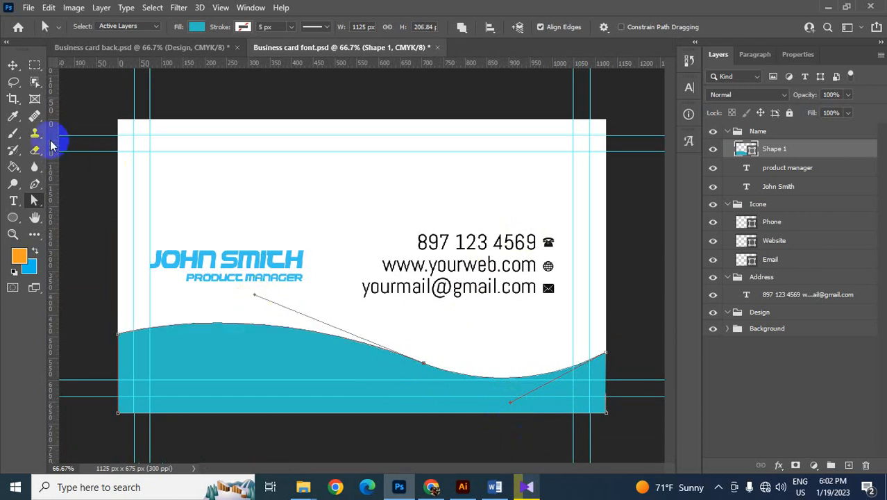
click(13, 65)
click(333, 222)
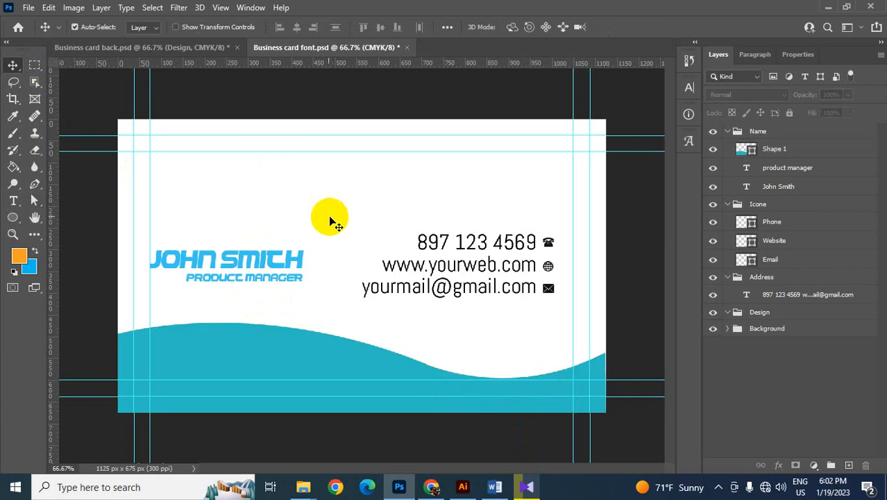
- Inspect the teal wave's upper-right anchor point and its curve handle at the card's right edge
key(ctrl+plus)
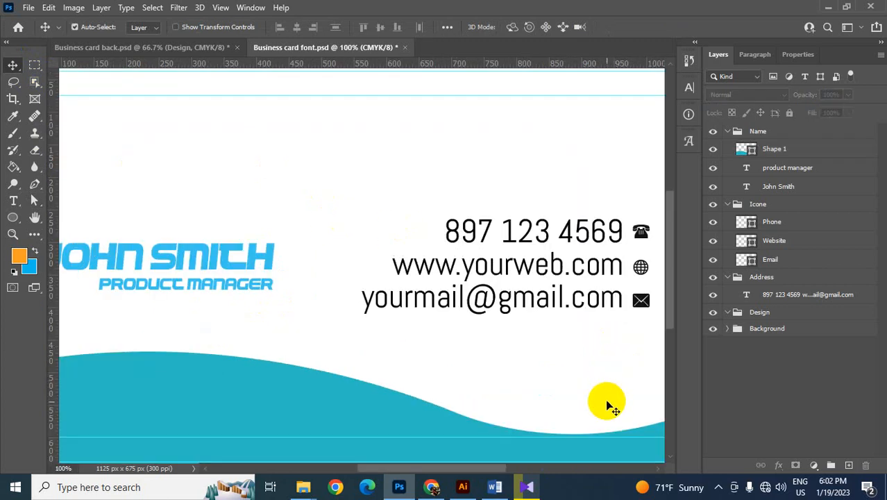
drag(604, 407, 218, 302)
click(340, 336)
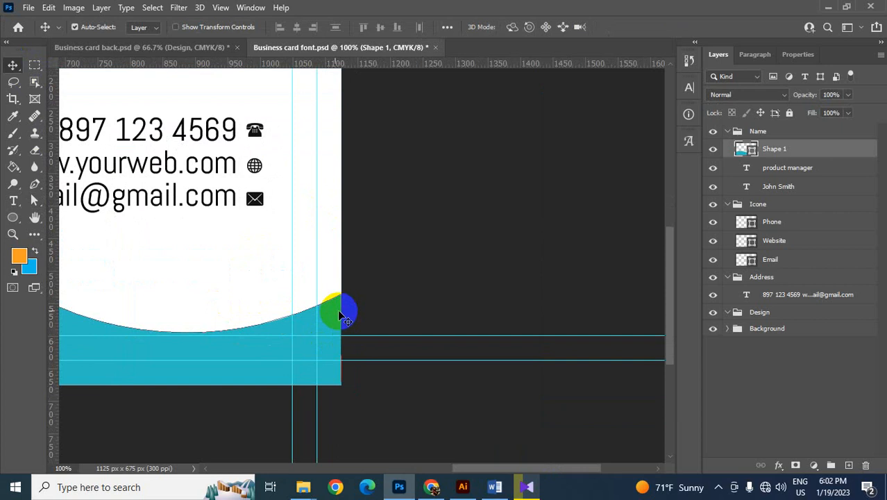
drag(34, 200, 89, 215)
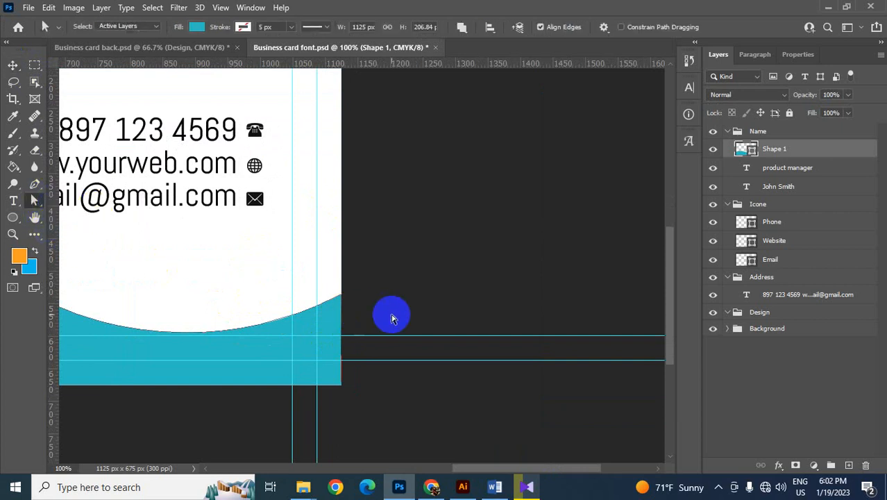
drag(392, 318, 333, 276)
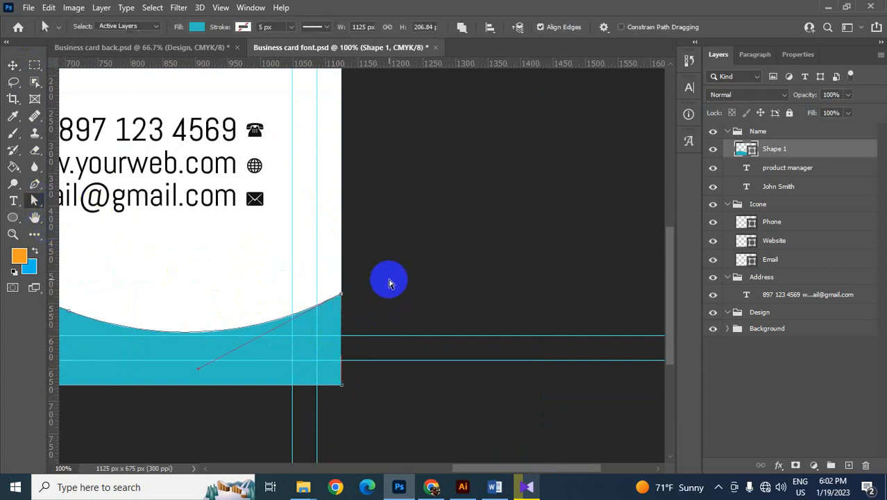
click(12, 65)
key(ctrl+minus)
key(ctrl+minus)
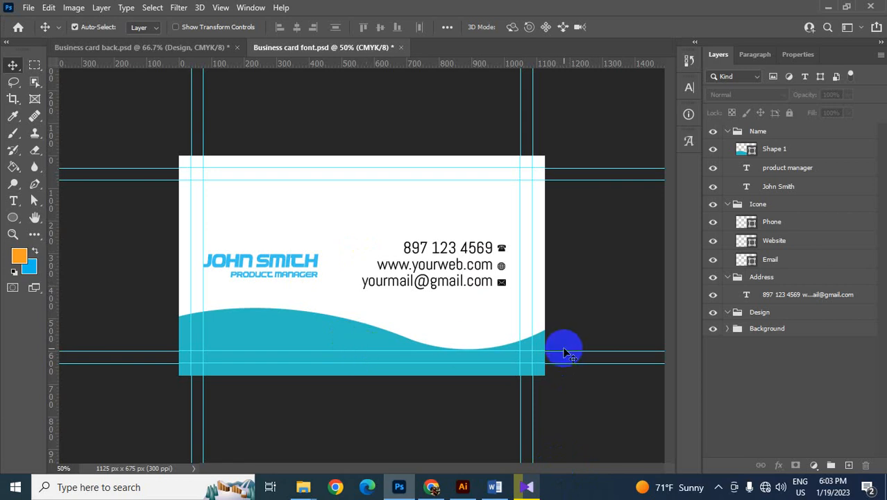
- Trace the lower edge of a second shape, about 532 px wide, along the teal wave's dip to the card's right edge with the Pen tool
key(ctrl+plus)
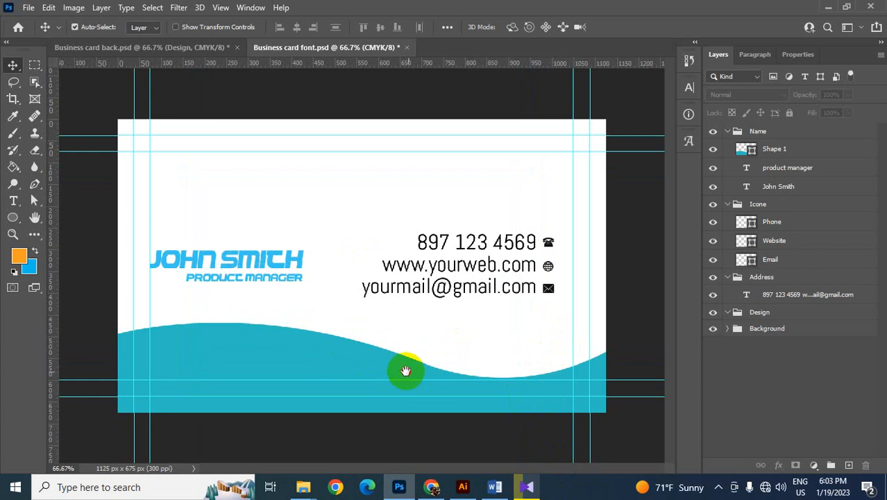
key(ctrl+plus)
drag(534, 412, 272, 303)
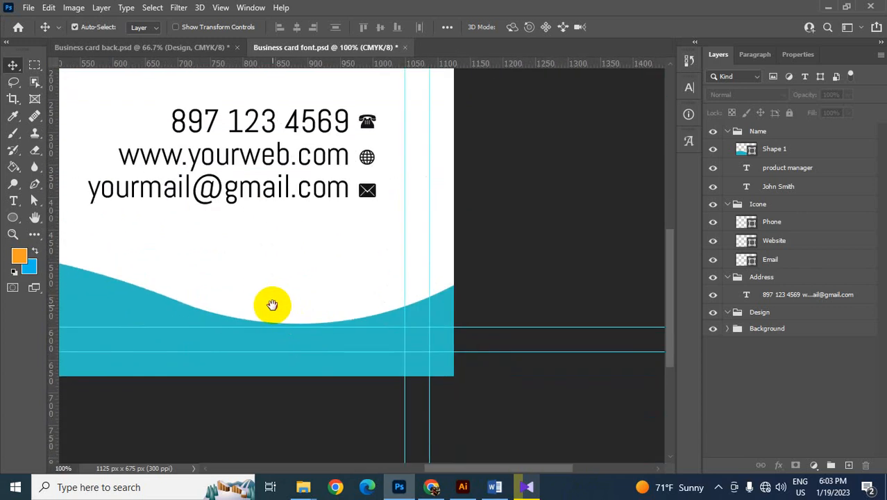
drag(35, 183, 67, 187)
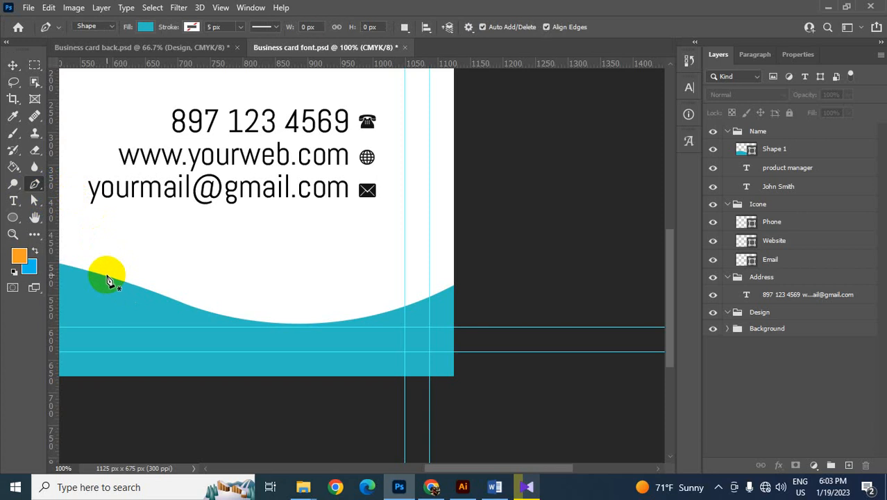
click(107, 277)
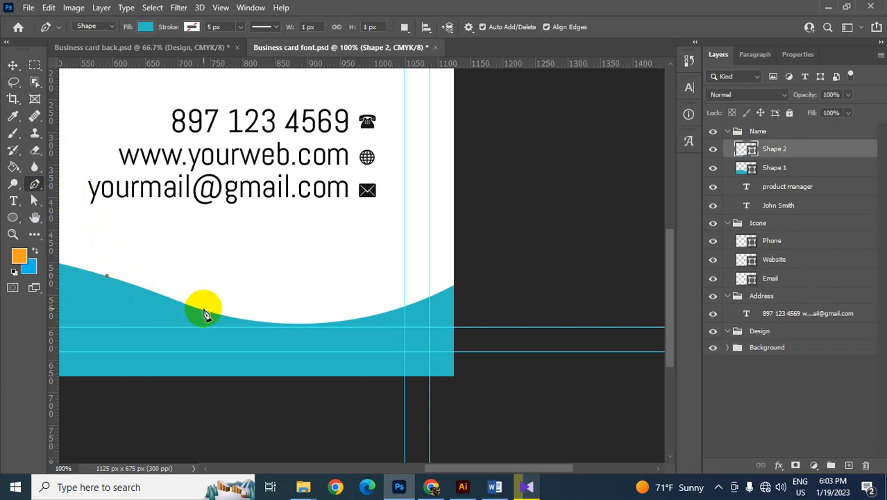
drag(251, 321, 330, 336)
alt+click(252, 320)
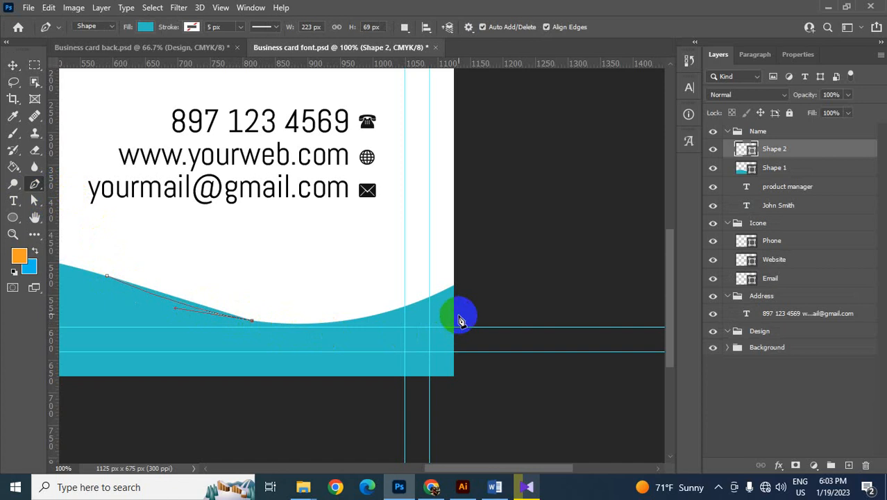
drag(452, 288, 574, 230)
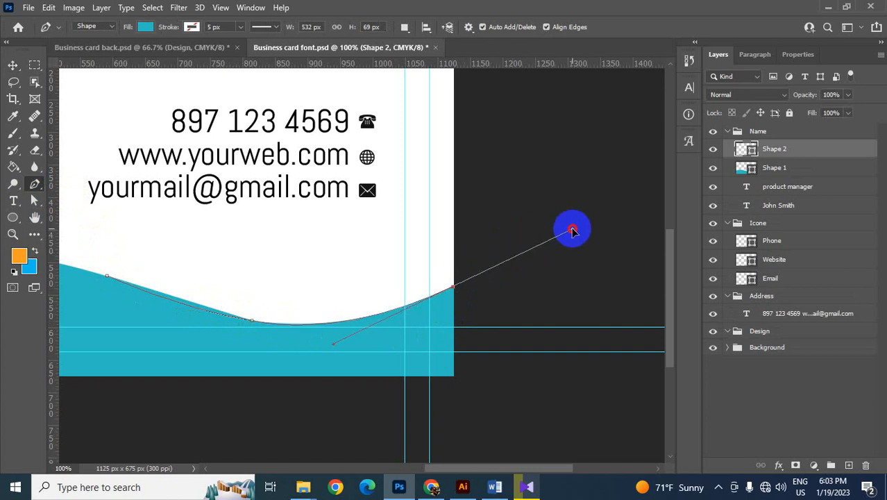
alt+click(453, 286)
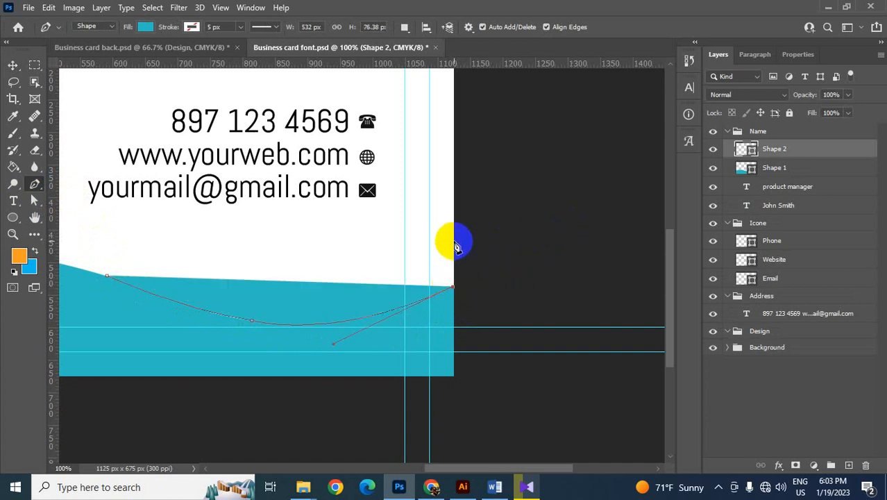
- Close the second shape with a curved upper edge above the wave back to its starting point, about 534 x 128 px overall
click(455, 243)
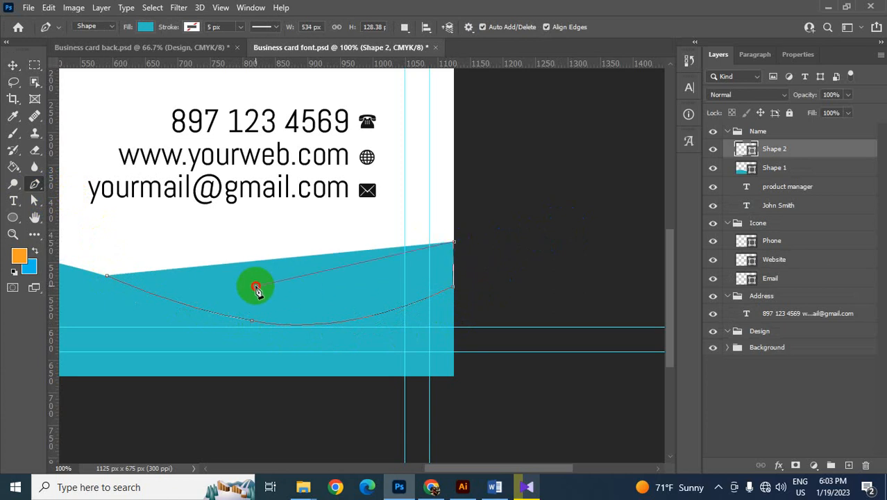
drag(256, 287, 135, 274)
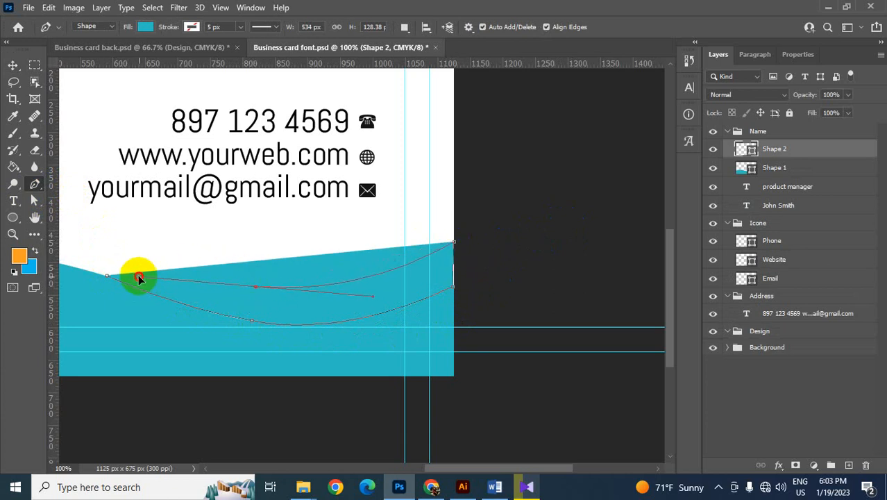
alt+click(256, 287)
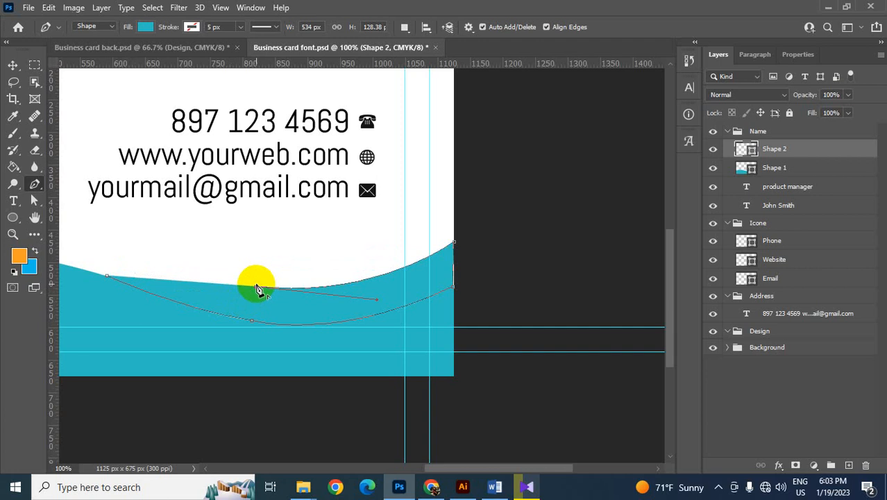
click(106, 276)
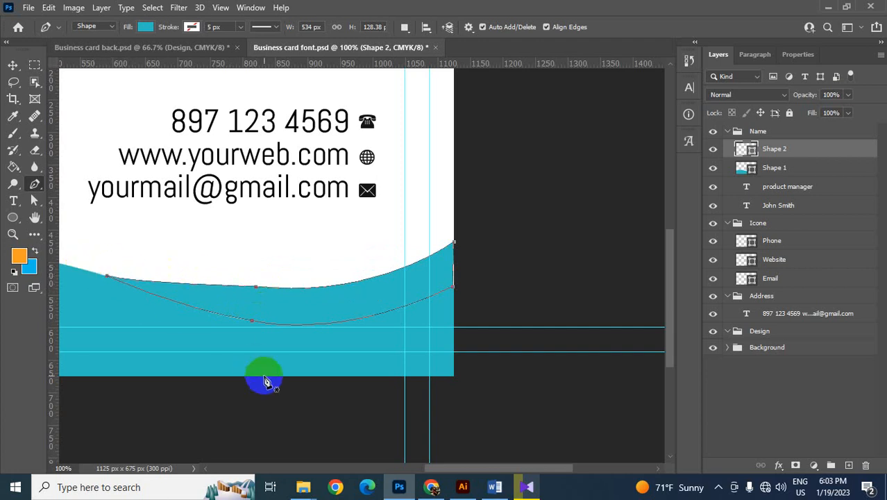
- Lower the middle anchor point of the second shape's upper edge slightly and adjust its handle to flatten the curve
click(33, 201)
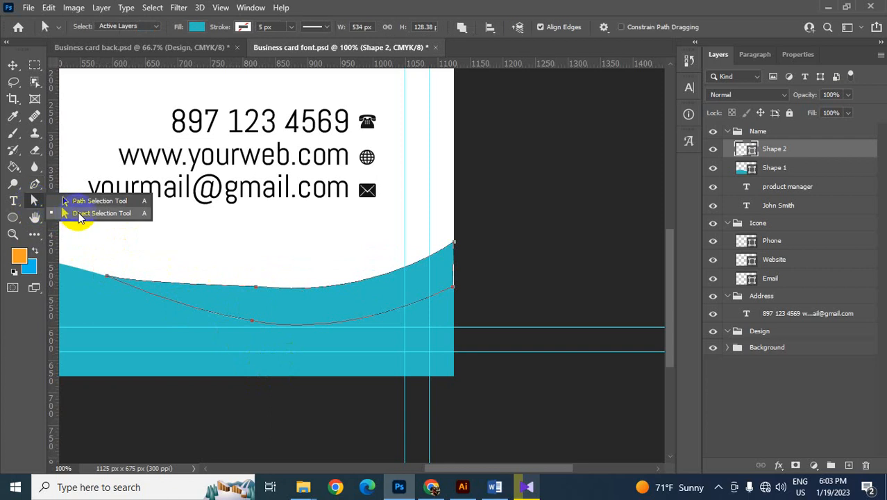
click(79, 213)
click(254, 289)
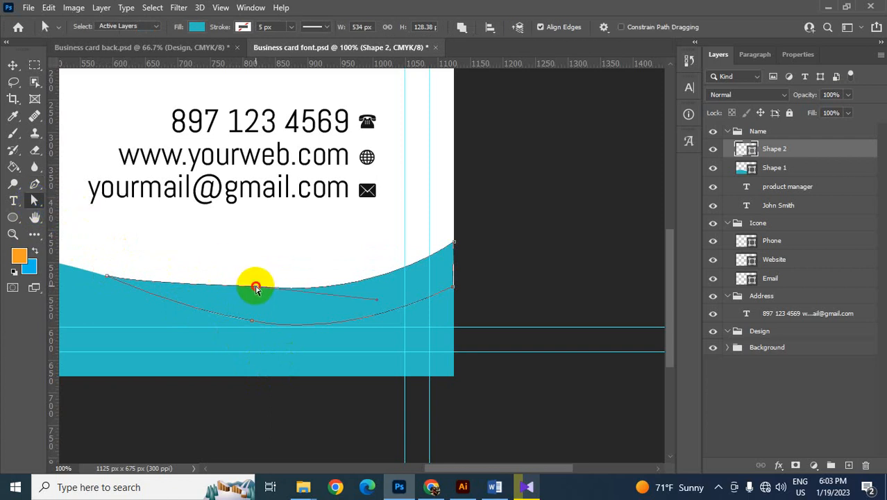
drag(256, 287, 256, 297)
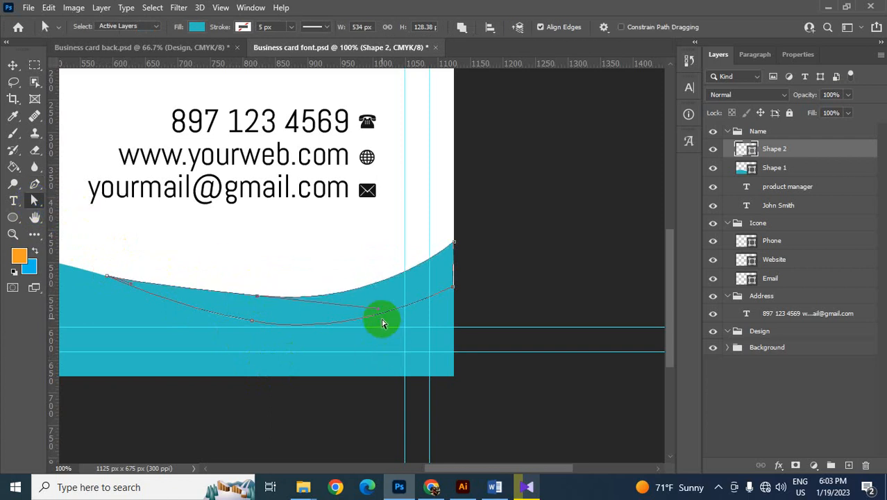
drag(376, 307, 382, 300)
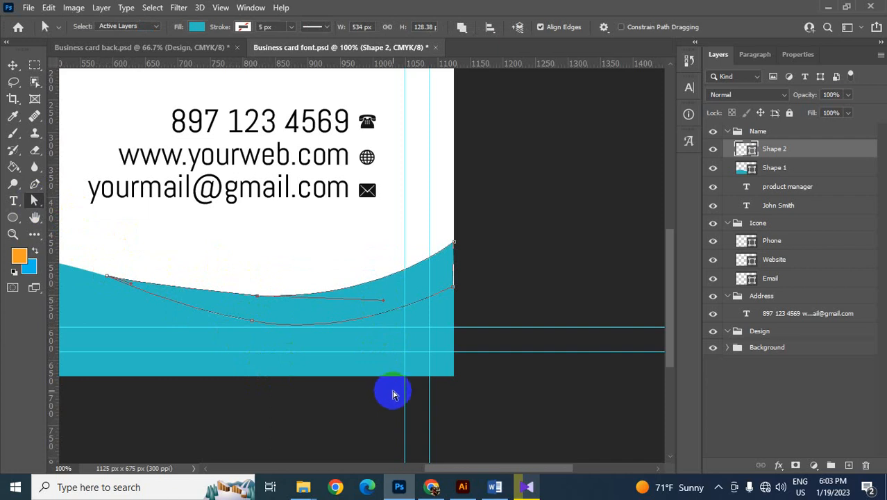
click(13, 65)
click(235, 241)
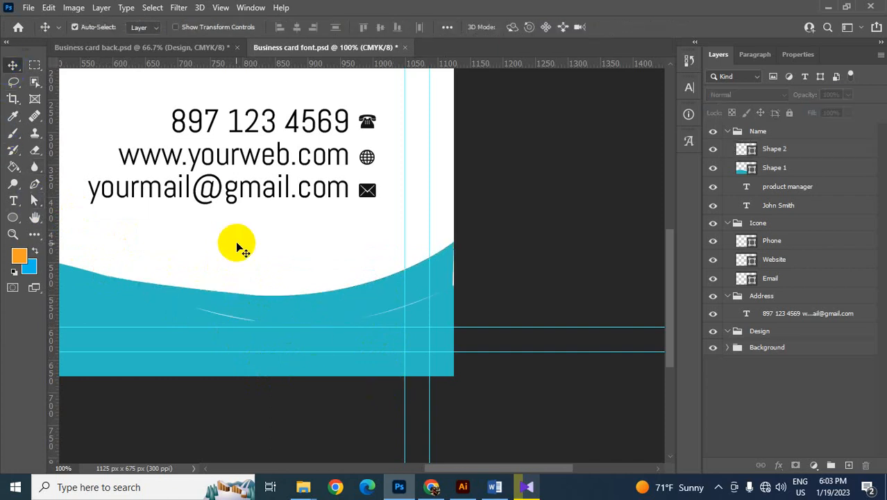
- Move the Shape 1 and Shape 2 layers into the Design group and clear the pixel selection
click(297, 307)
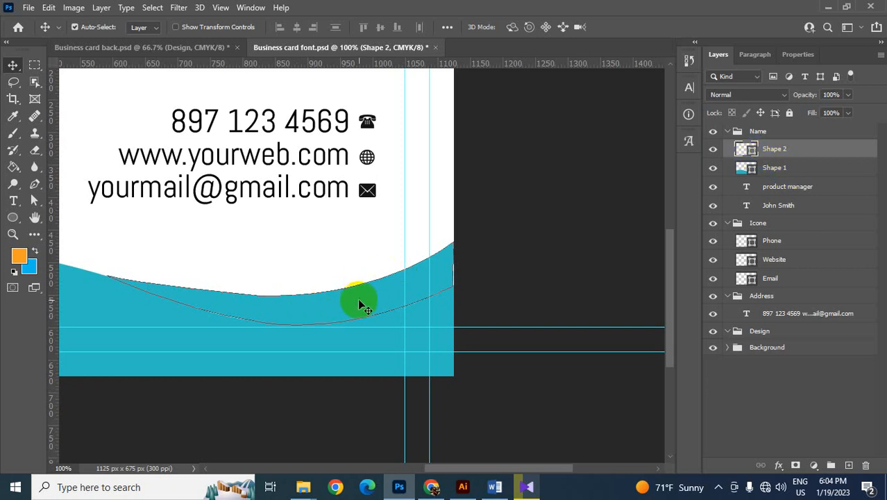
key(Return)
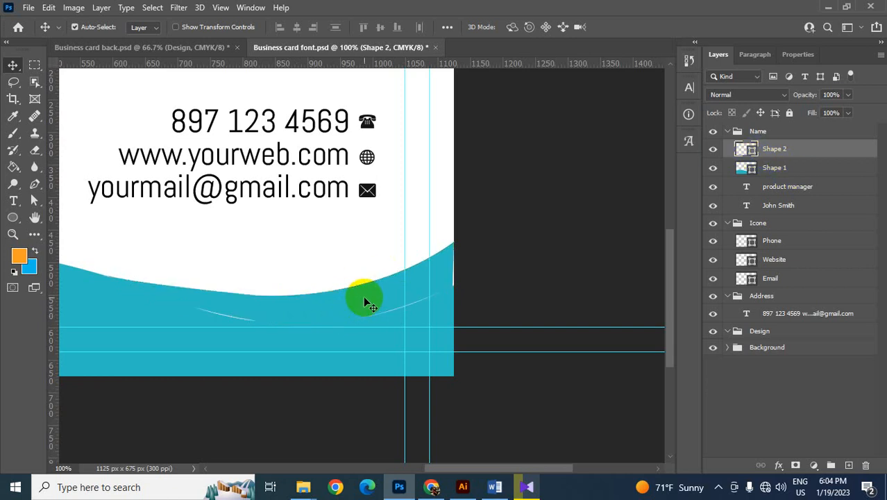
ctrl+click(753, 169)
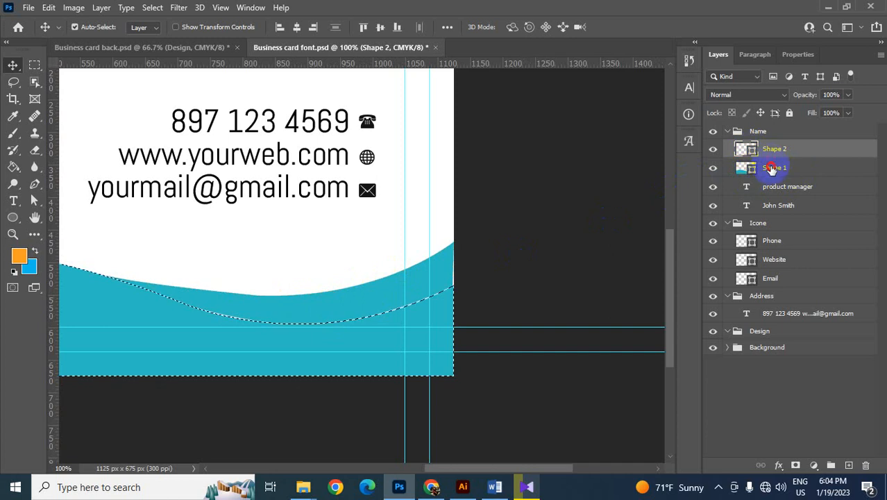
click(771, 169)
shift+click(771, 153)
drag(773, 168, 769, 335)
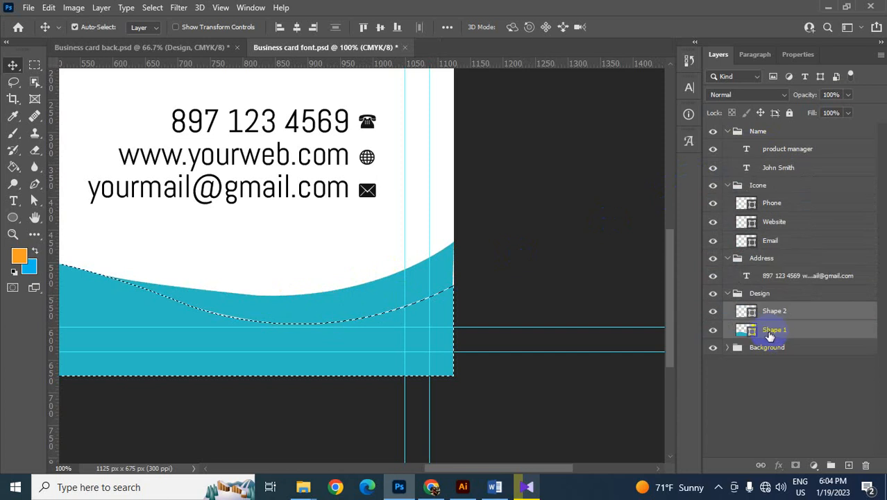
click(574, 237)
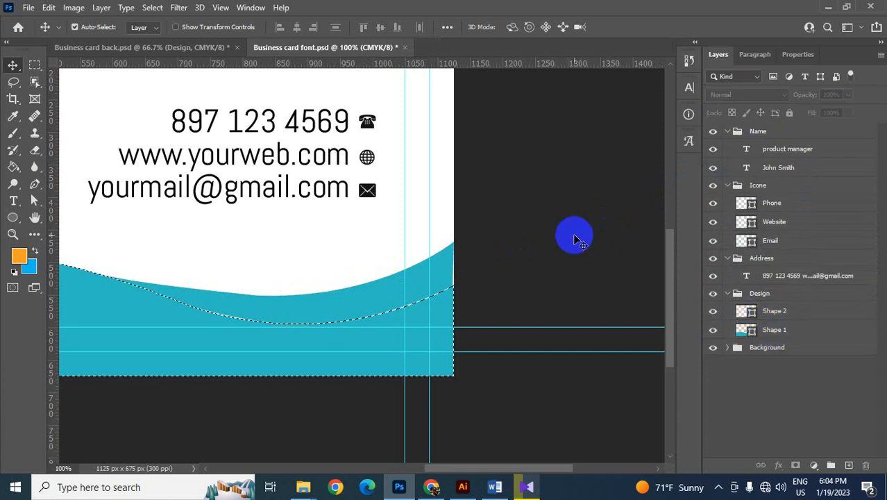
key(ctrl+d)
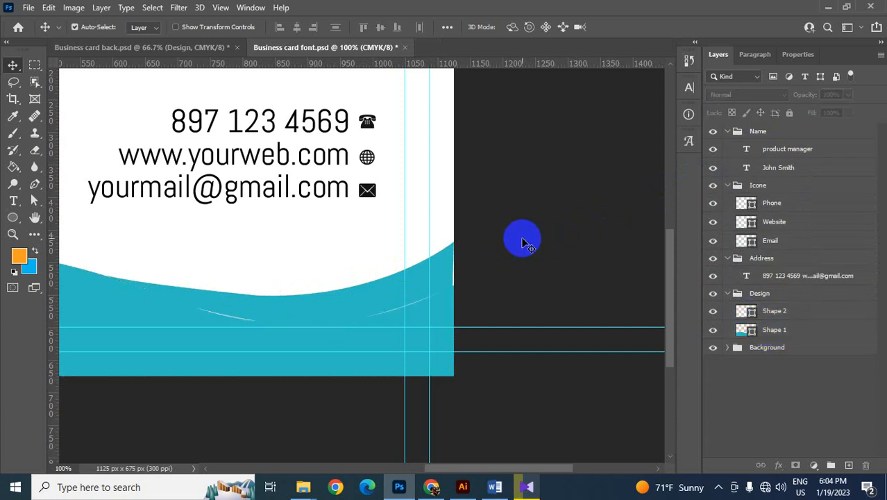
- Change the fill colour of Shape 2 from teal to bright red, #f90046
click(386, 292)
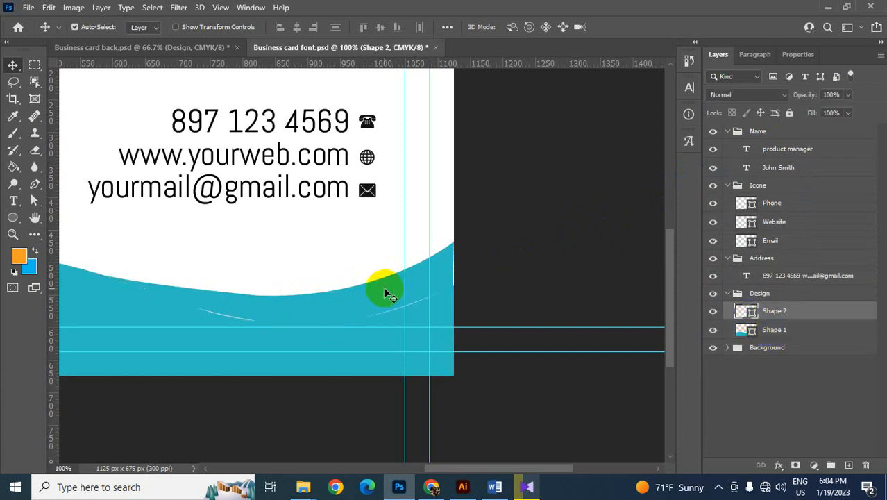
double_click(752, 312)
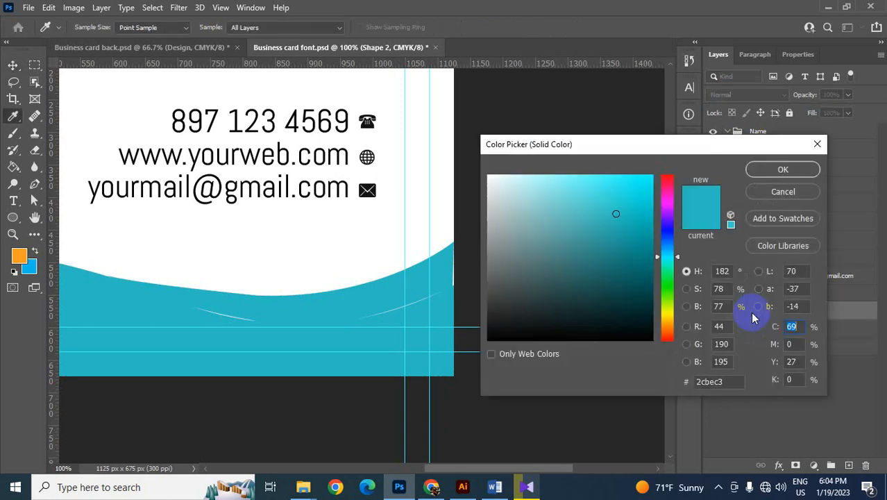
click(667, 184)
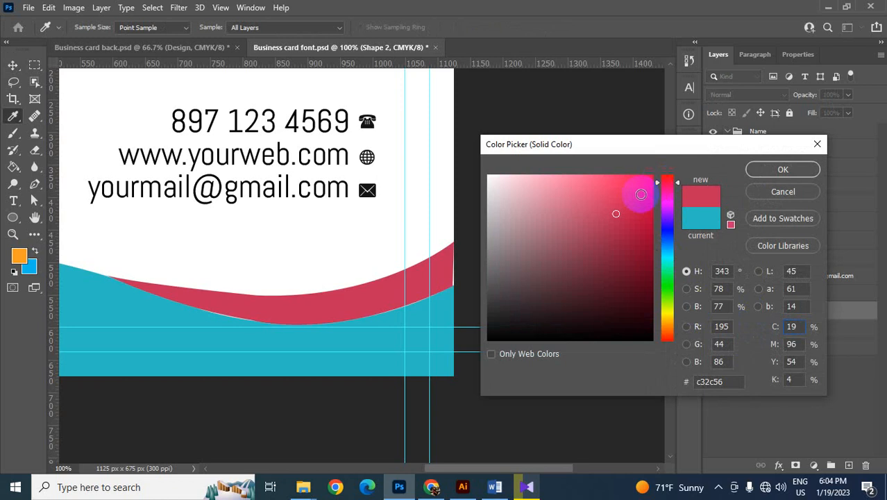
drag(634, 192, 664, 179)
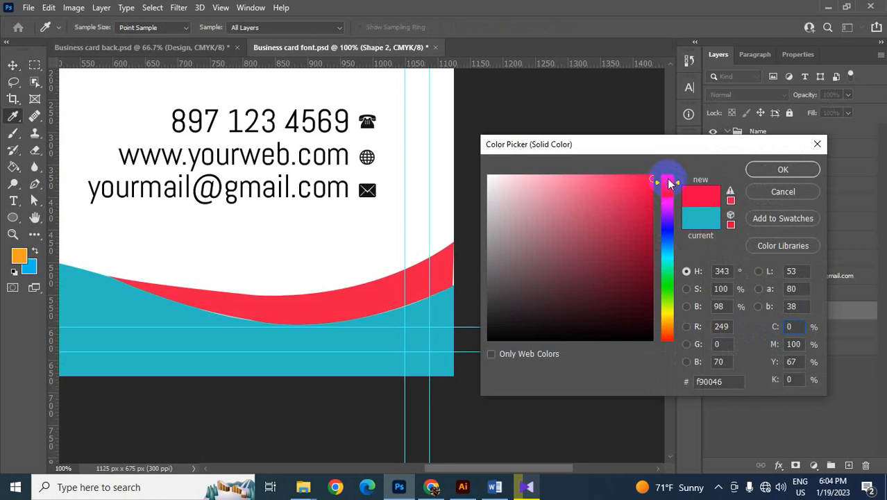
click(785, 169)
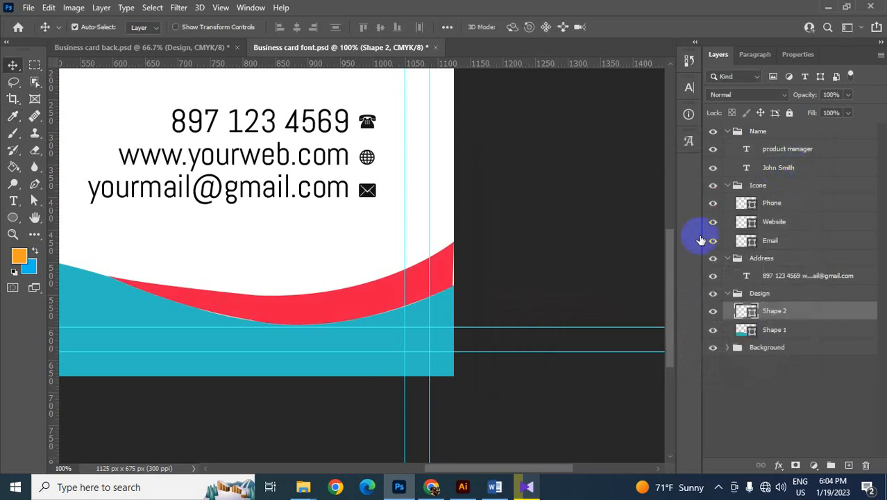
- Place the Shape 2 layer beneath Shape 1 and nudge the red curve slightly down to close the gap along the teal wave
drag(773, 314, 780, 338)
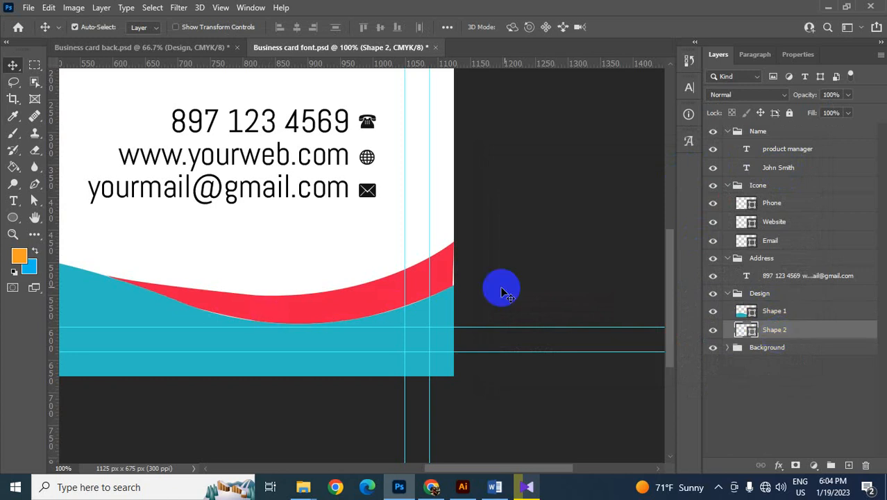
drag(363, 296, 365, 299)
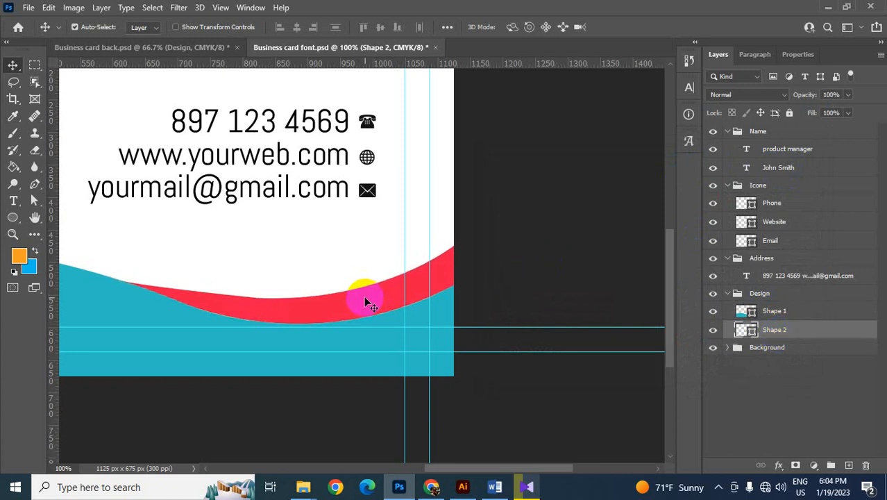
click(515, 266)
key(ctrl+minus)
key(ctrl+minus)
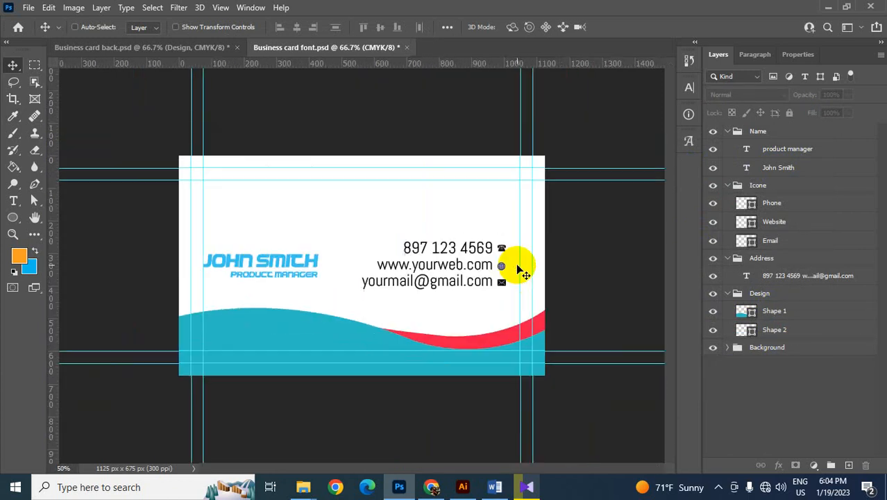
key(ctrl+plus)
drag(495, 355, 312, 212)
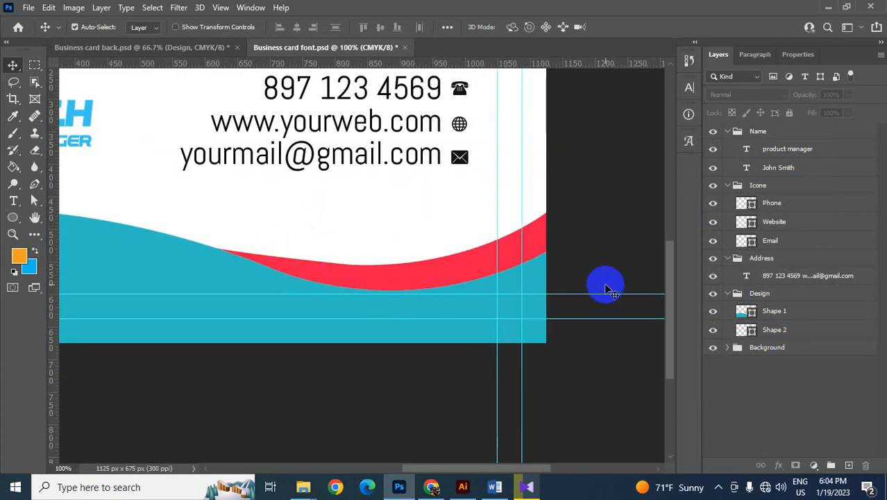
key(ctrl+minus)
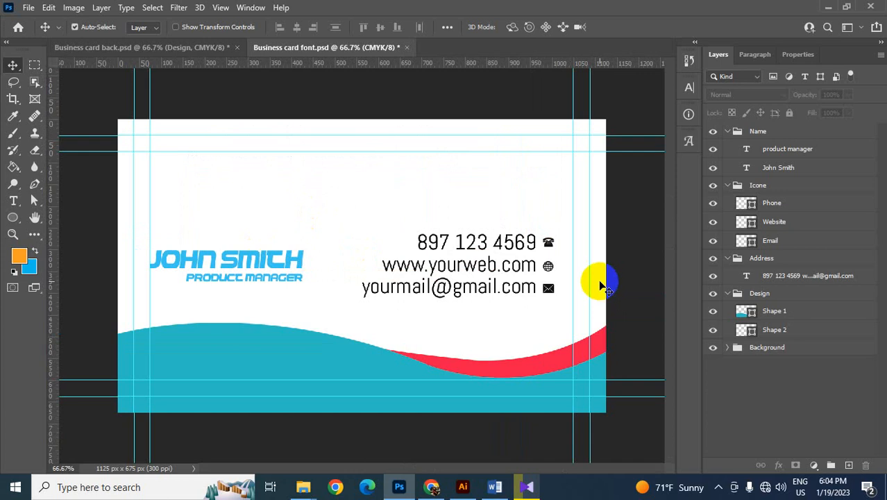
- Collapse the Design group in the layer list and deselect it
click(497, 362)
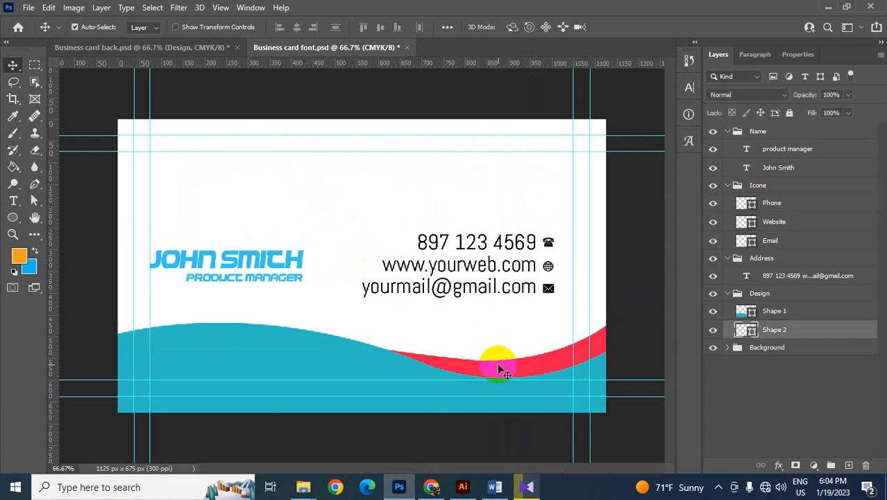
click(312, 355)
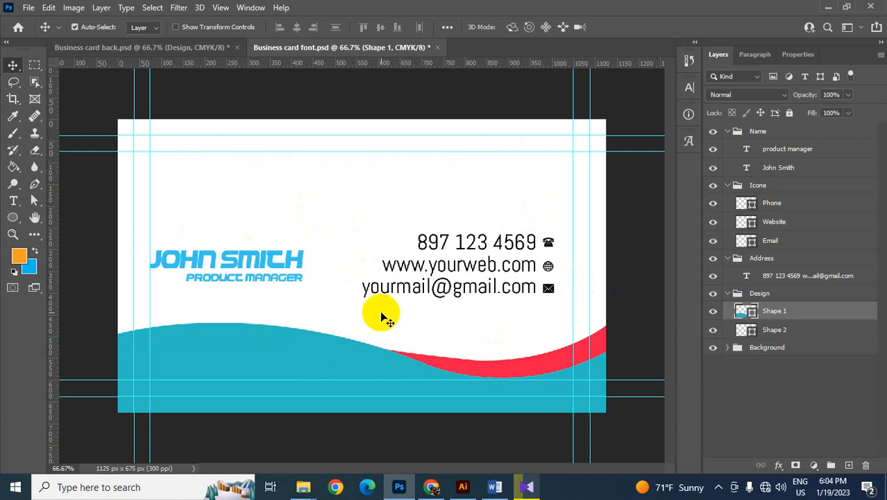
click(727, 294)
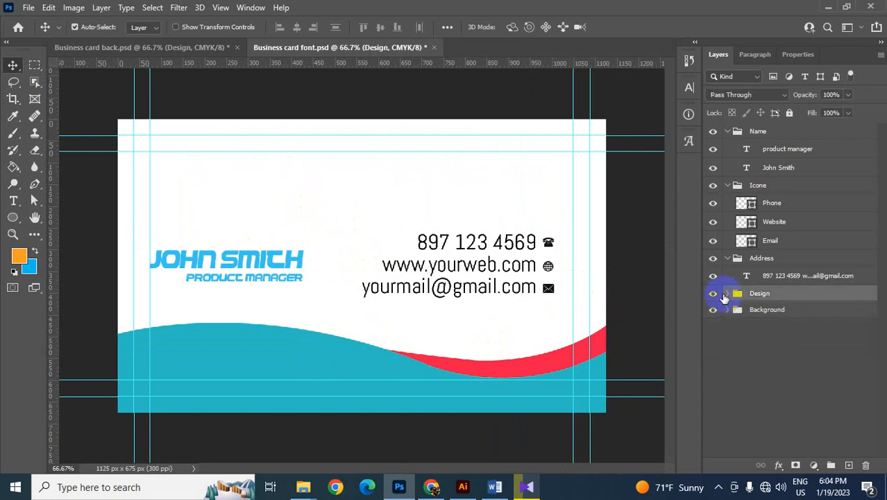
click(337, 240)
- Recolour only the first name in the name text with the teal sampled from the wave, #2cbec3
click(264, 262)
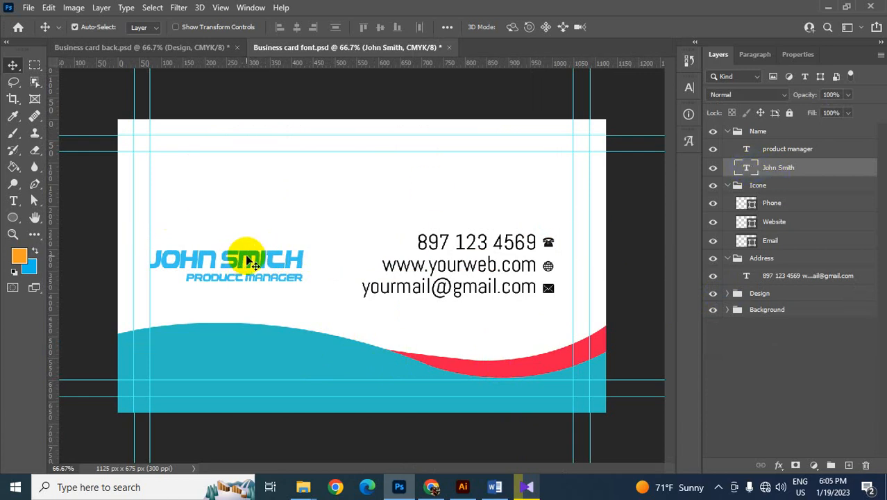
double_click(747, 169)
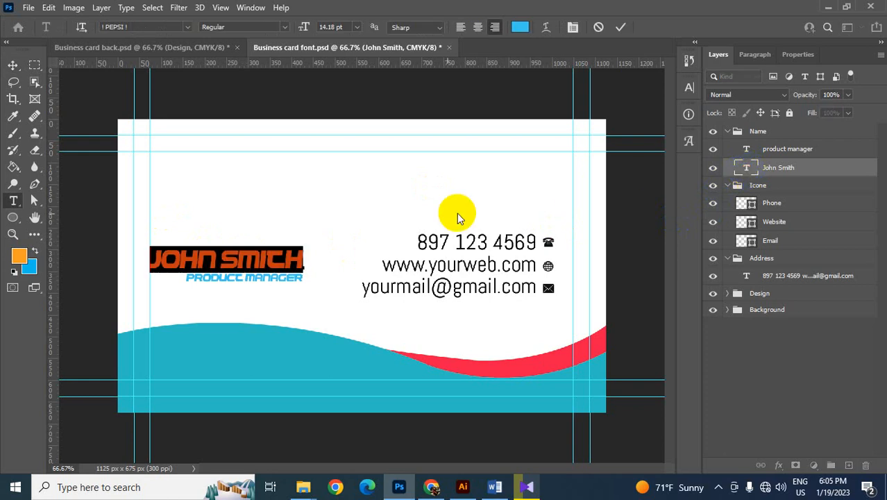
click(218, 259)
drag(218, 259, 155, 259)
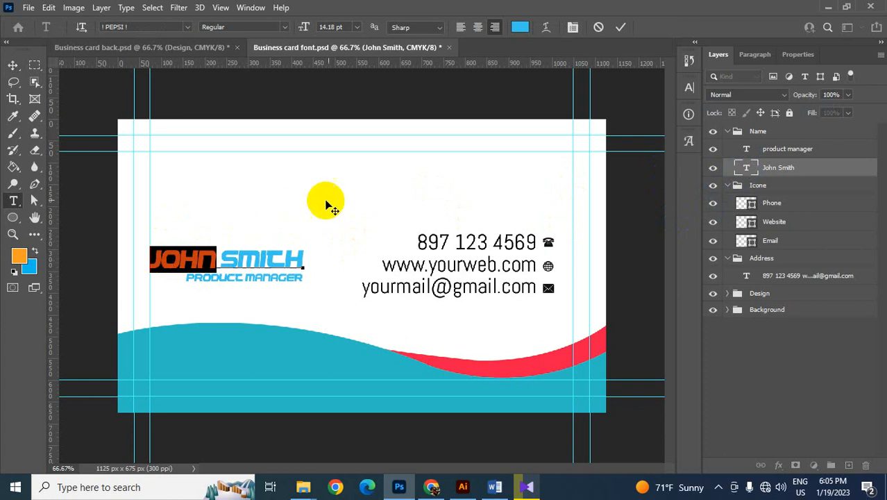
click(520, 27)
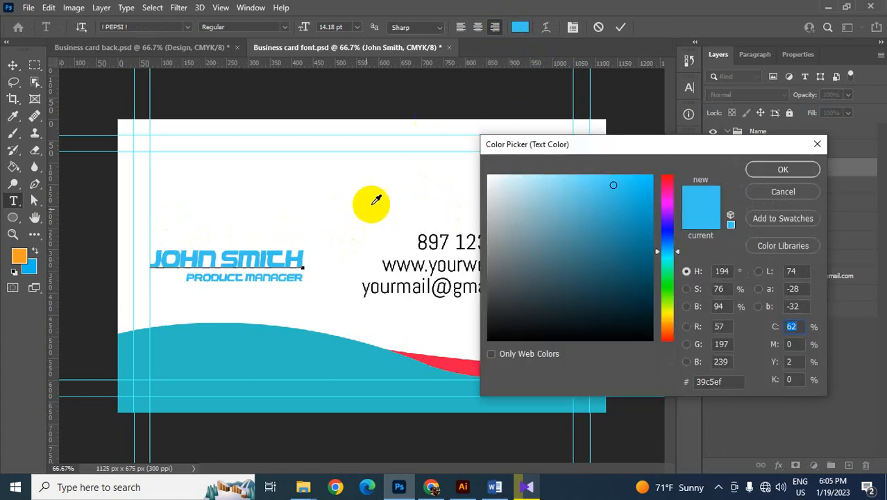
click(273, 349)
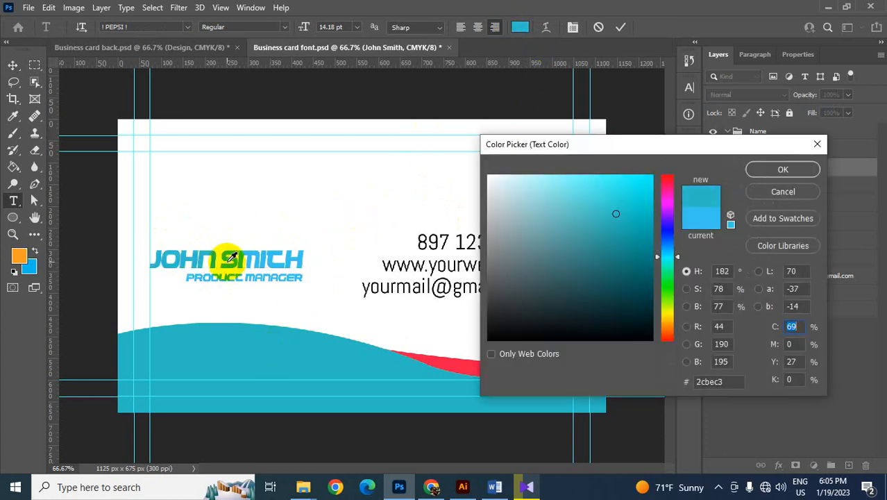
click(785, 169)
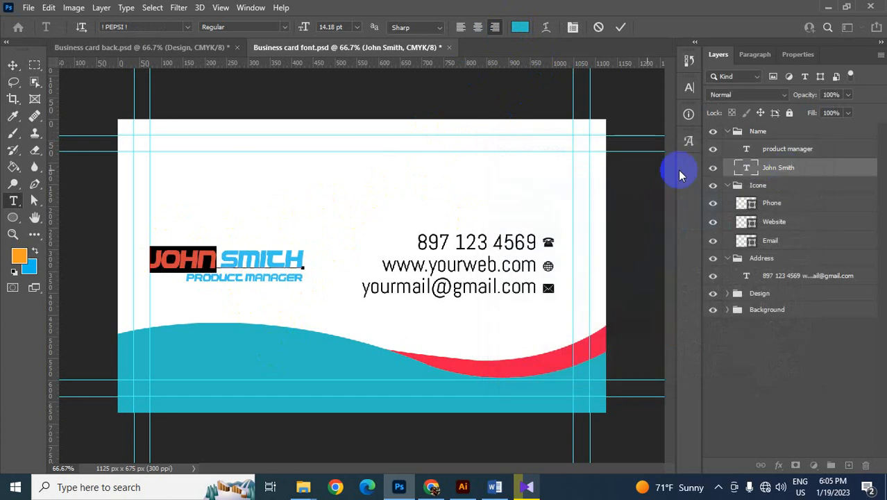
- Recolour the surname in the name text with the red sampled from the accent curve, #ed184a, and finish editing the text
drag(224, 259, 305, 257)
click(520, 27)
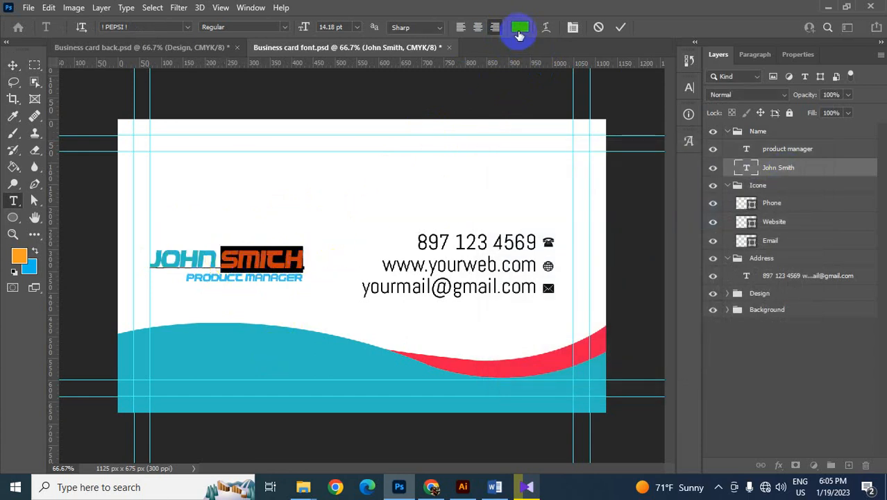
click(457, 363)
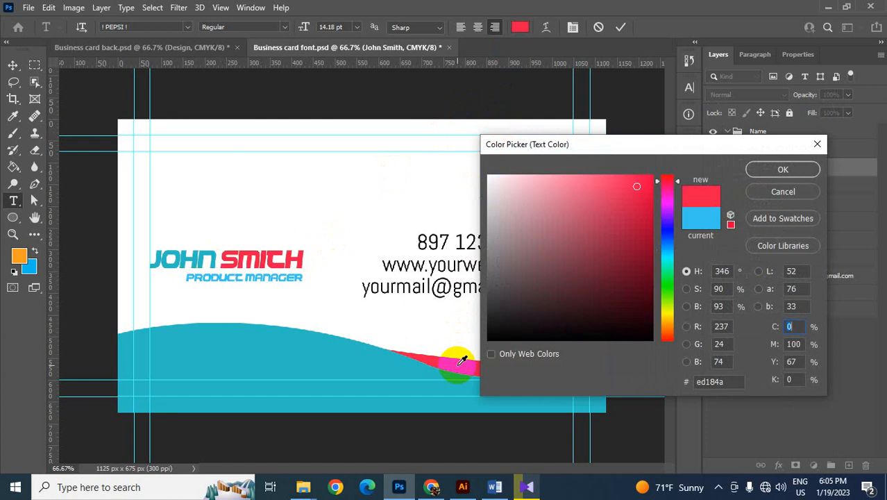
click(783, 171)
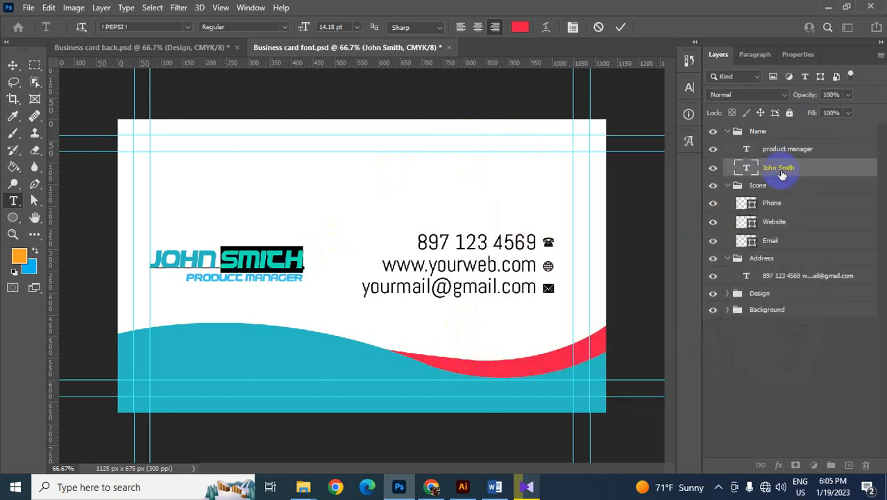
click(13, 65)
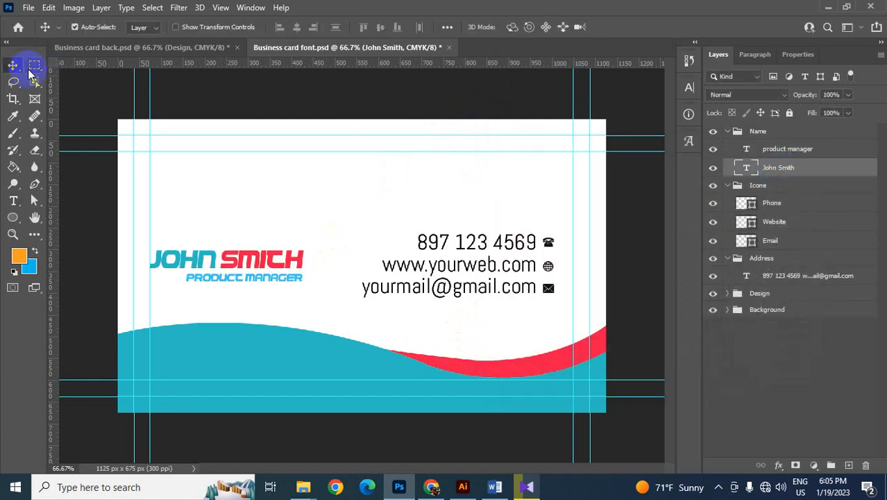
- Set the product manager text to black, #000000, and finish editing it
click(233, 282)
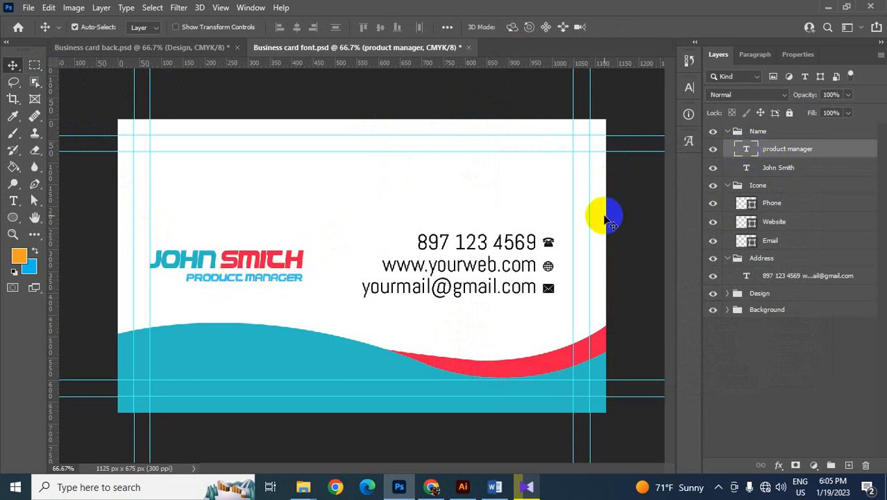
double_click(747, 150)
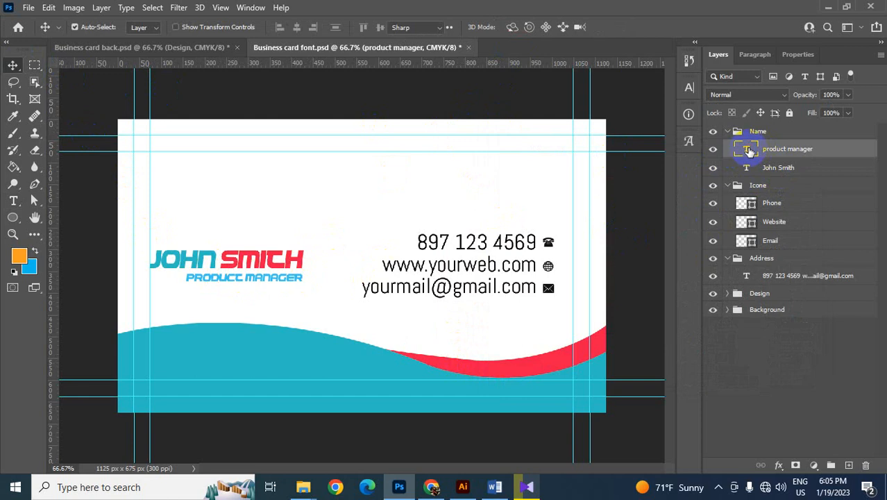
click(520, 27)
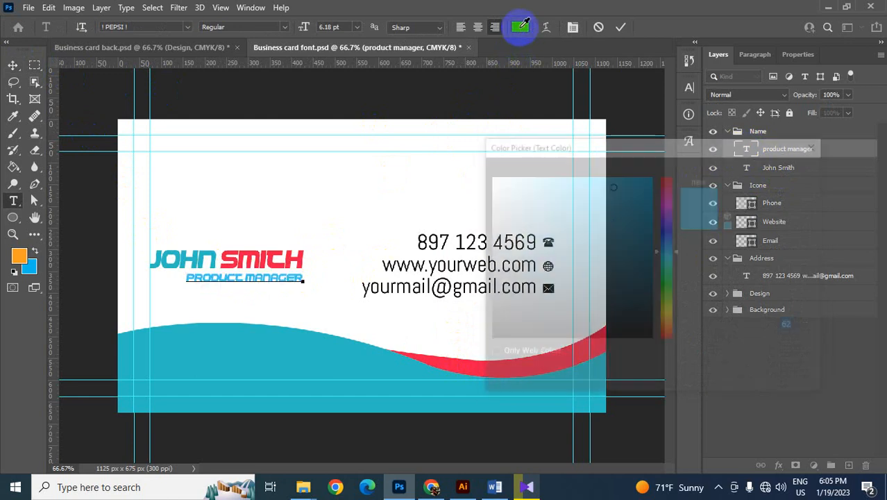
drag(611, 309, 662, 349)
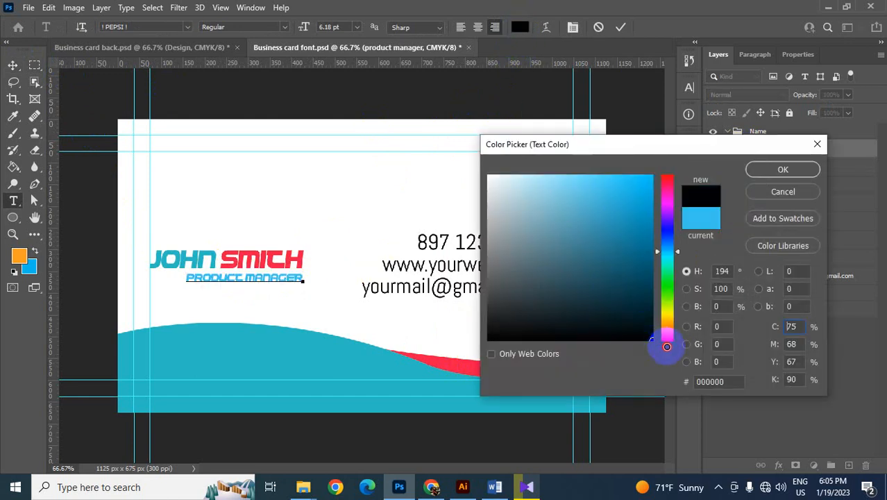
click(764, 170)
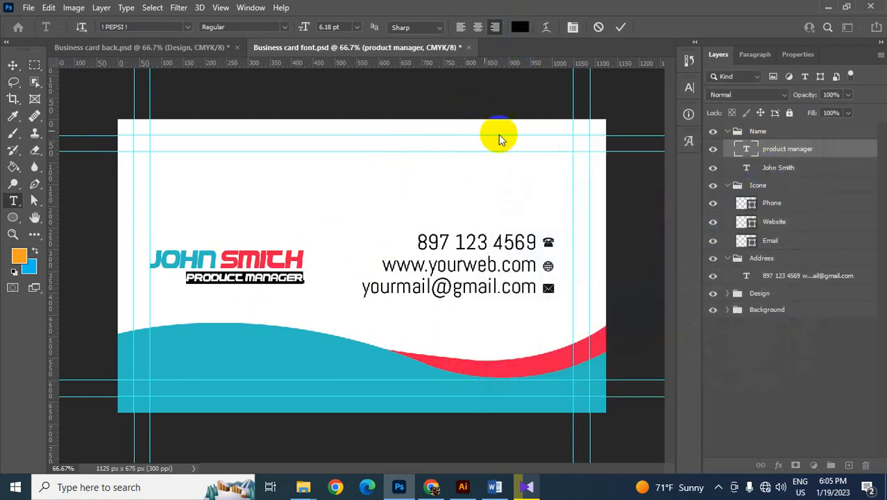
click(14, 65)
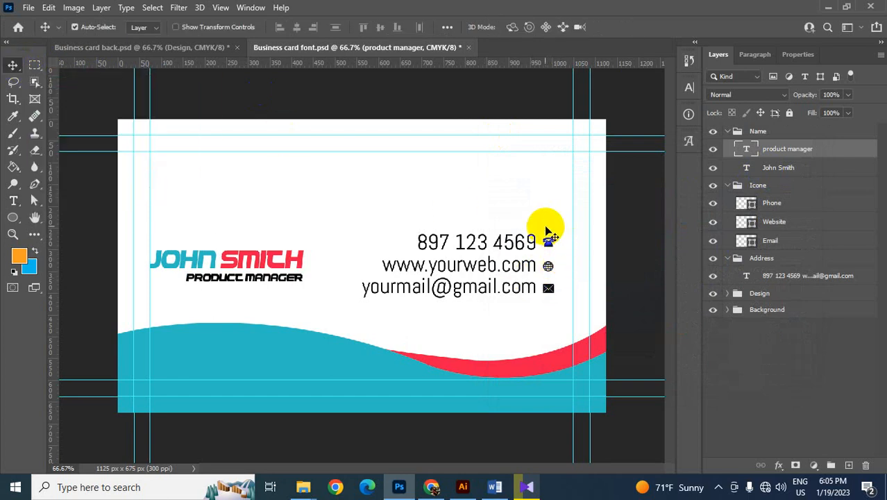
- Fill the Phone, Website and Email icons with the wave's teal colour and save the document
drag(544, 225, 557, 297)
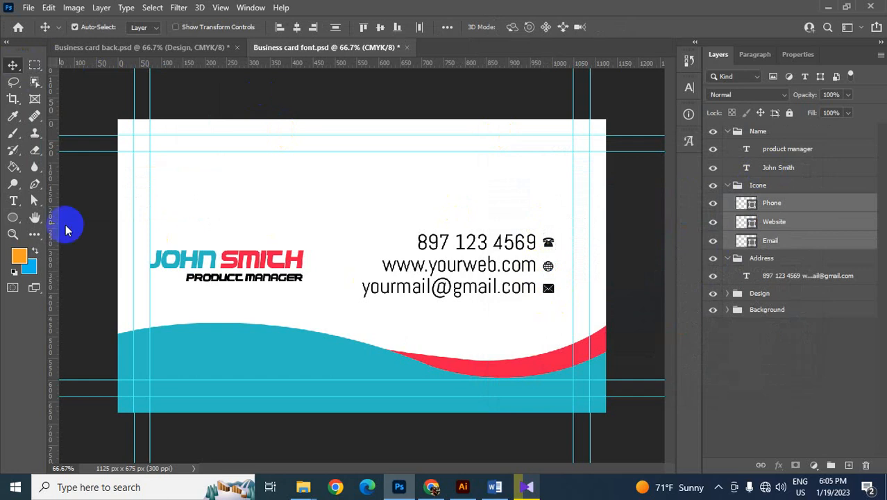
click(14, 218)
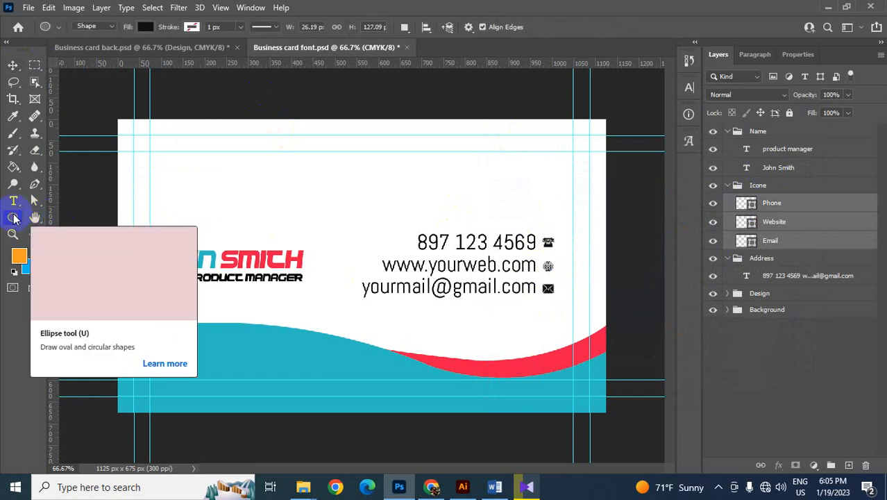
click(145, 28)
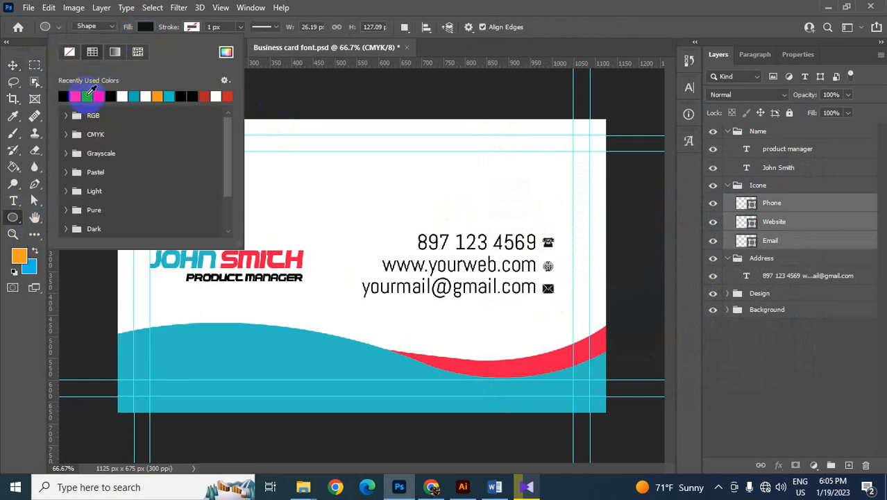
click(91, 94)
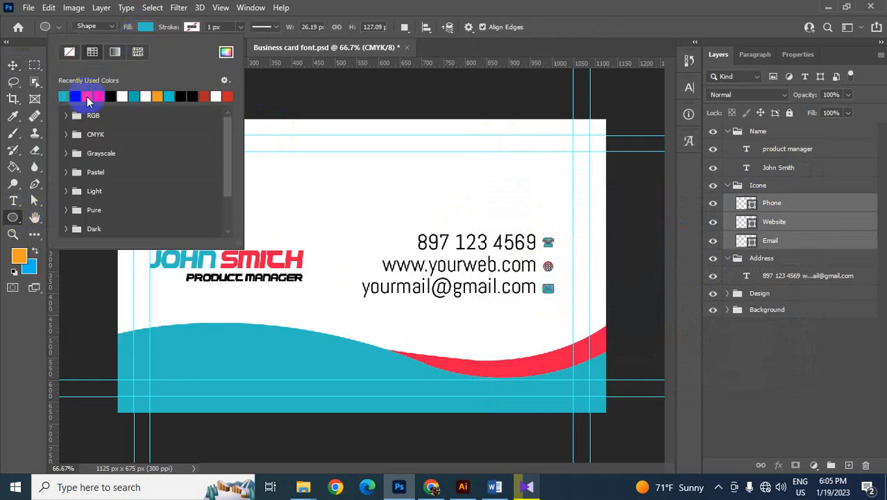
click(13, 65)
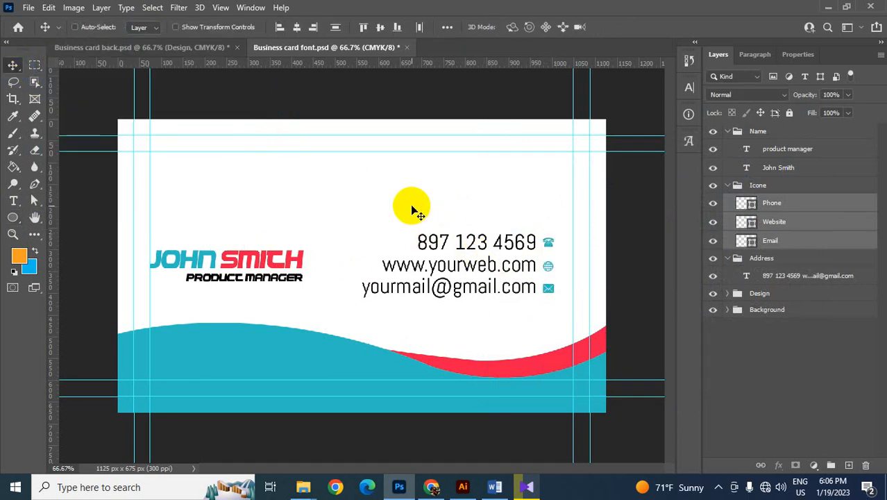
key(ctrl+s)
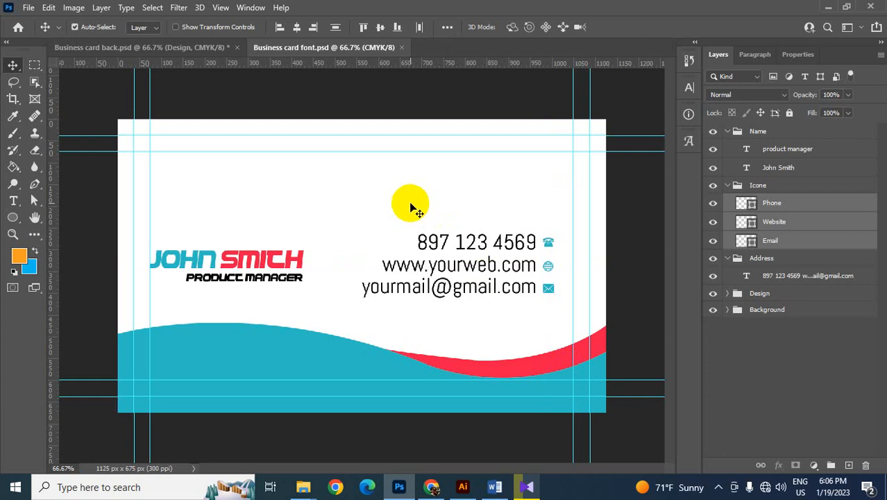
- Draw a teal circle about 51 px in diameter in the blank area above the phone number
key(ctrl+plus)
drag(588, 275, 351, 297)
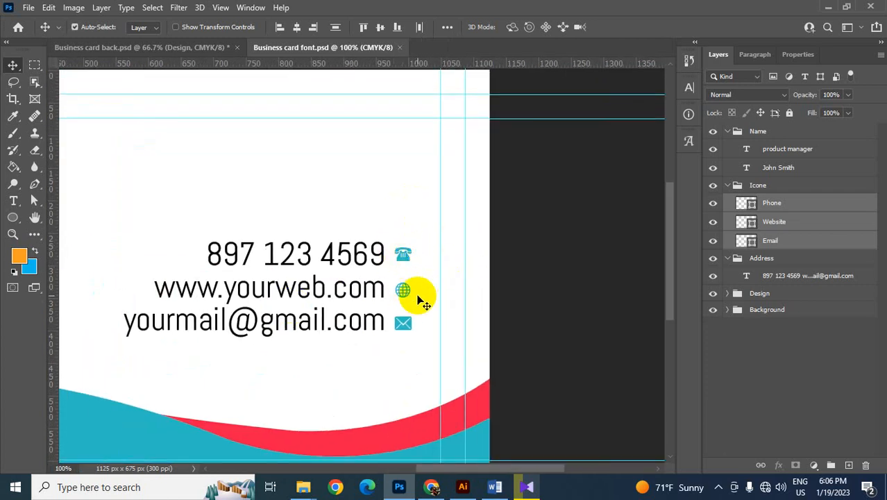
click(14, 218)
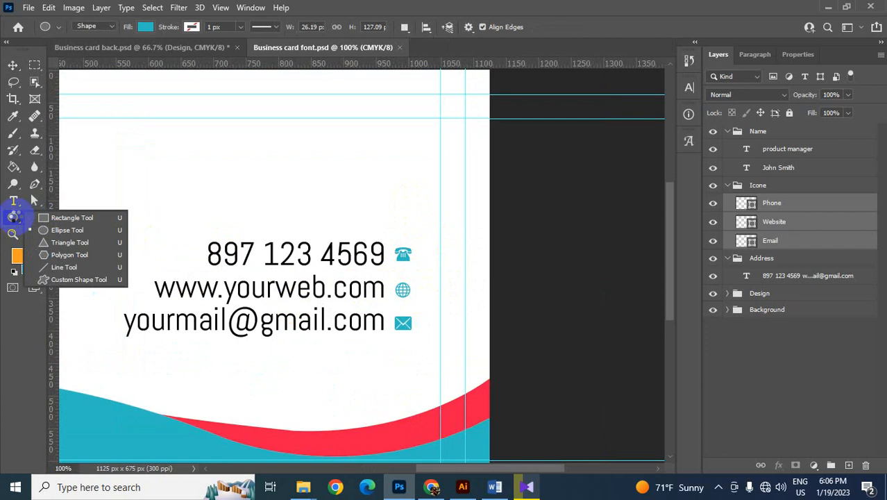
click(54, 230)
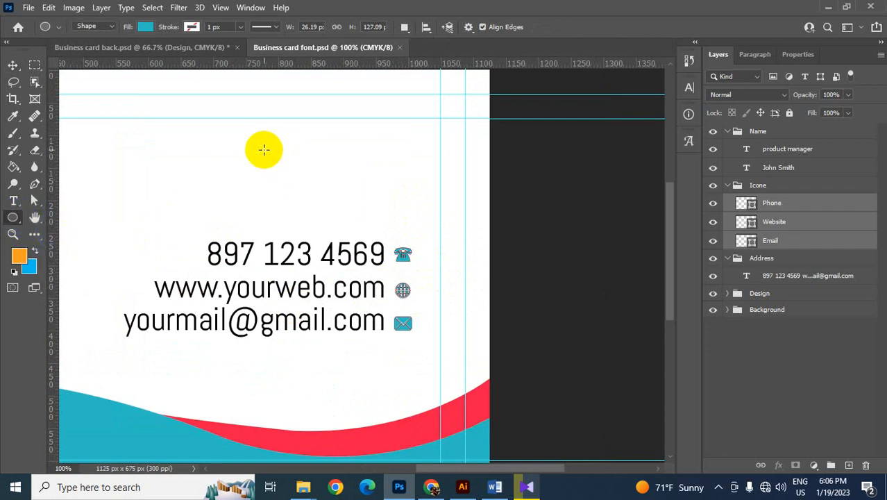
drag(265, 151, 299, 183)
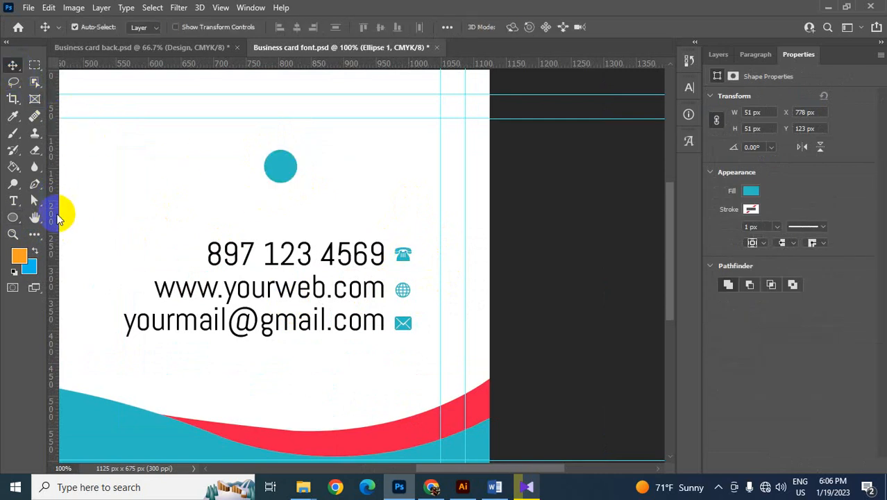
- Delete the bottom anchor point of the new circle's path so only its upper half remains
drag(35, 201, 73, 214)
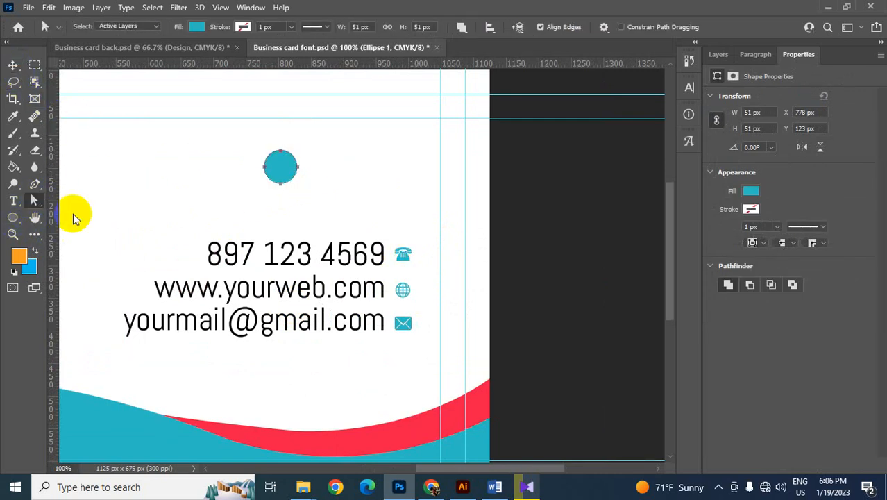
drag(313, 206, 267, 182)
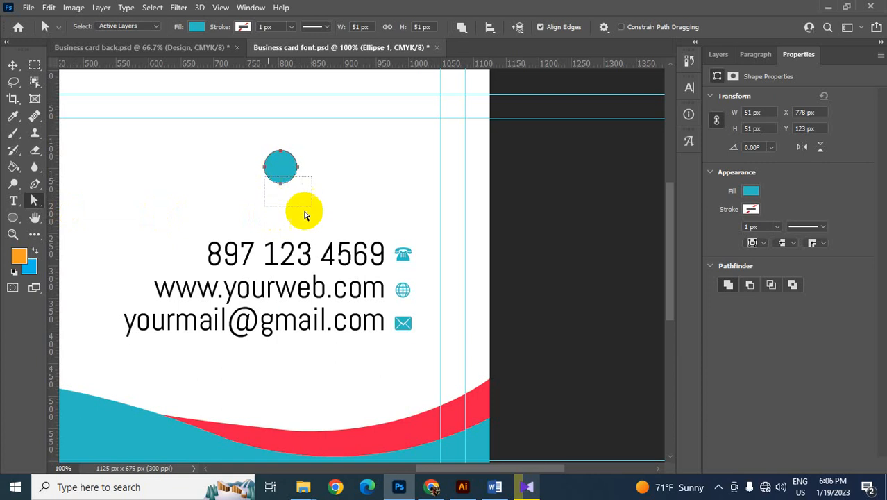
key(Delete)
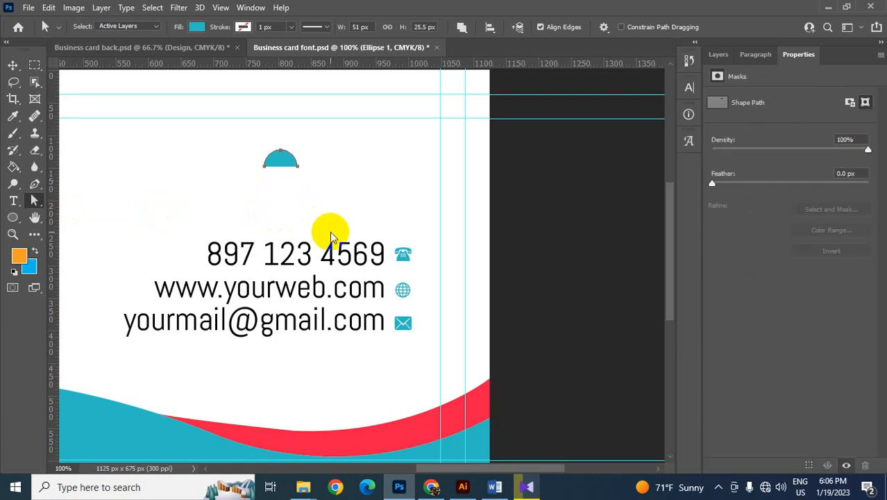
- Duplicate the half circle, turn the copy upside down and fit it beneath the original to complete a full circle
click(12, 65)
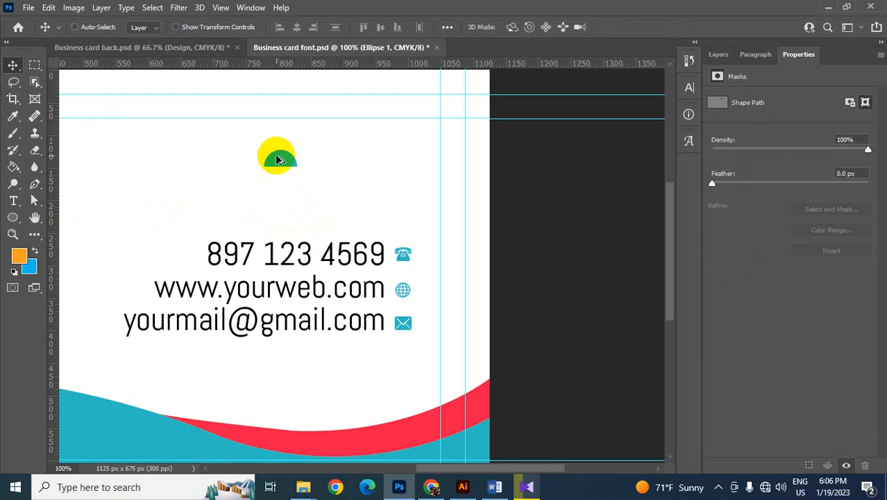
drag(275, 162, 292, 199)
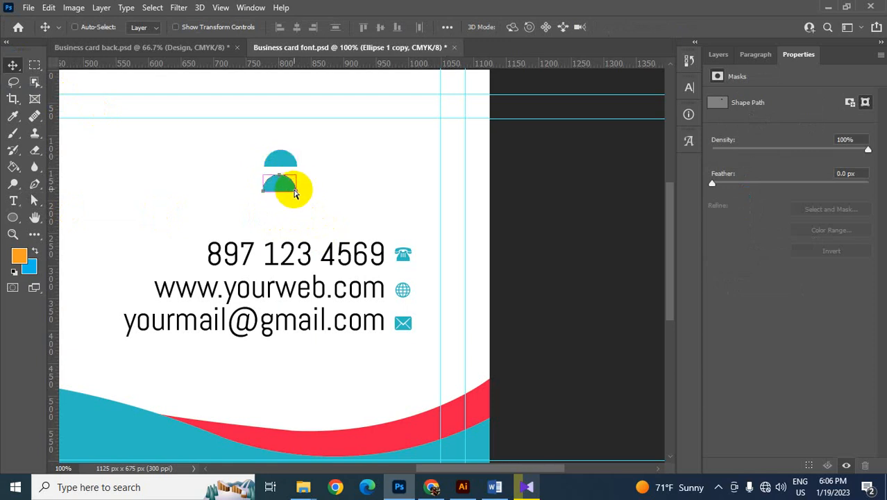
key(ctrl+t)
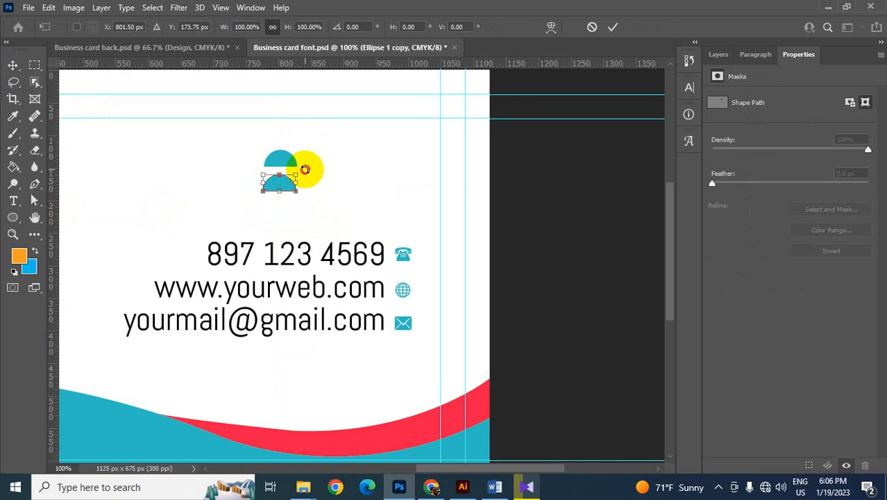
drag(304, 169, 287, 185)
key(Return)
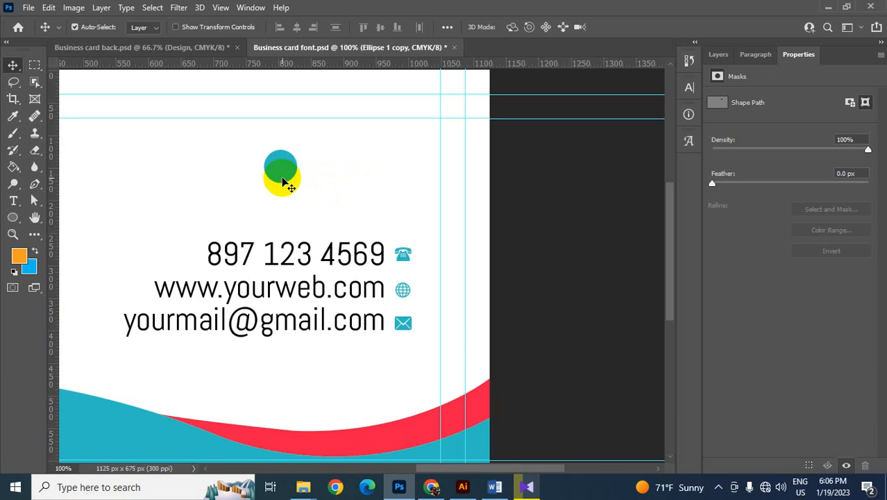
- Recolour the lower half circle, Ellipse 1 copy, with a darker, more saturated teal
click(717, 54)
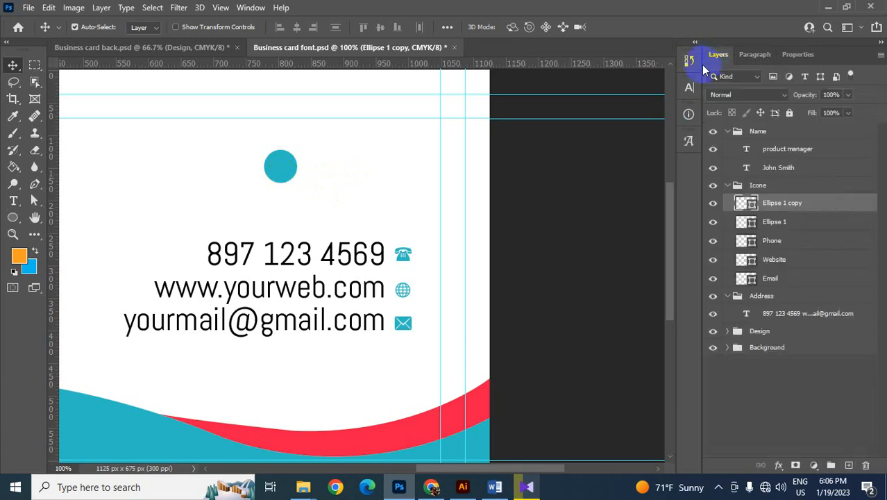
double_click(749, 204)
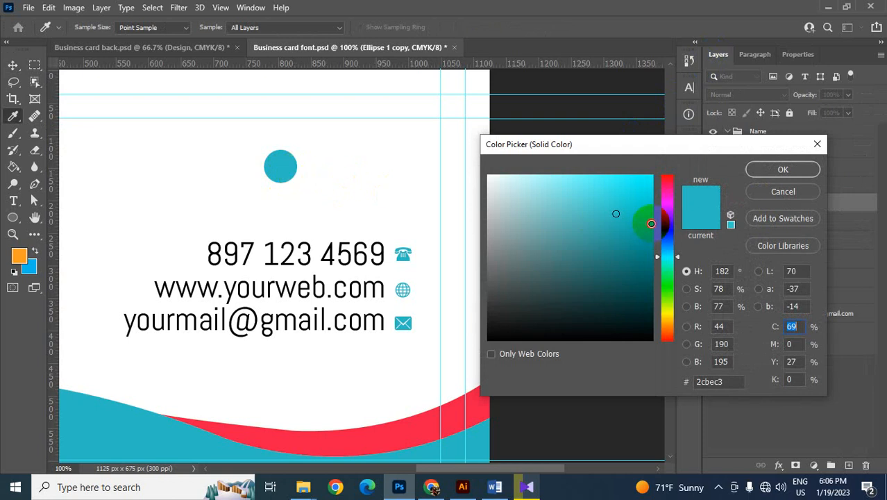
click(651, 223)
click(782, 170)
key(v)
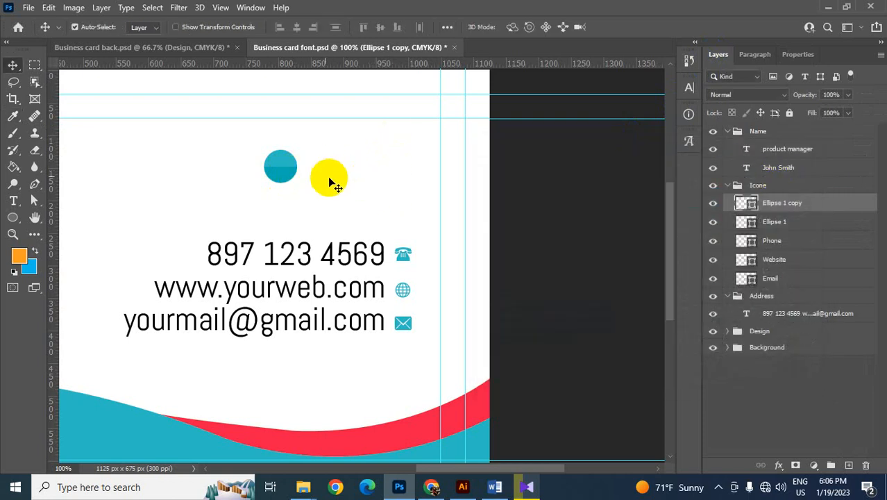
- Move both half circles together over the phone icon beside the phone number
shift+click(282, 168)
drag(282, 169, 406, 254)
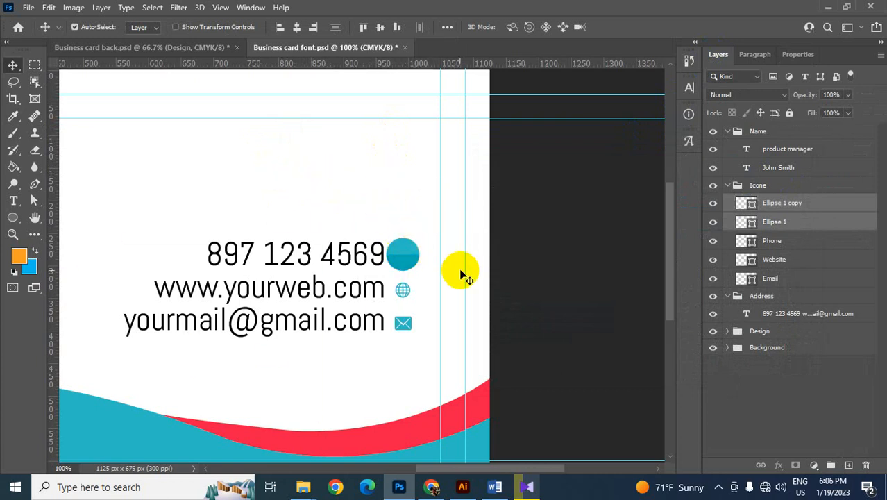
click(727, 185)
click(727, 186)
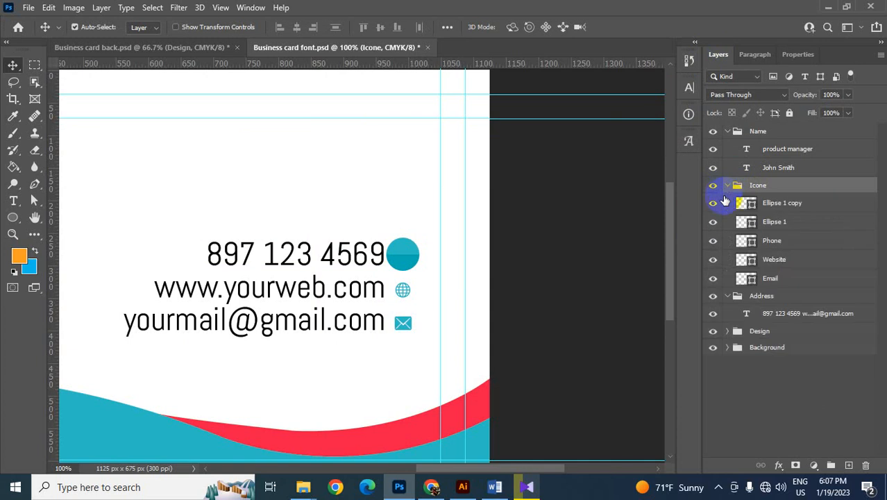
- Hide the Ellipse 1 and Ellipse 1 copy layers and select both
click(714, 203)
drag(715, 205, 714, 222)
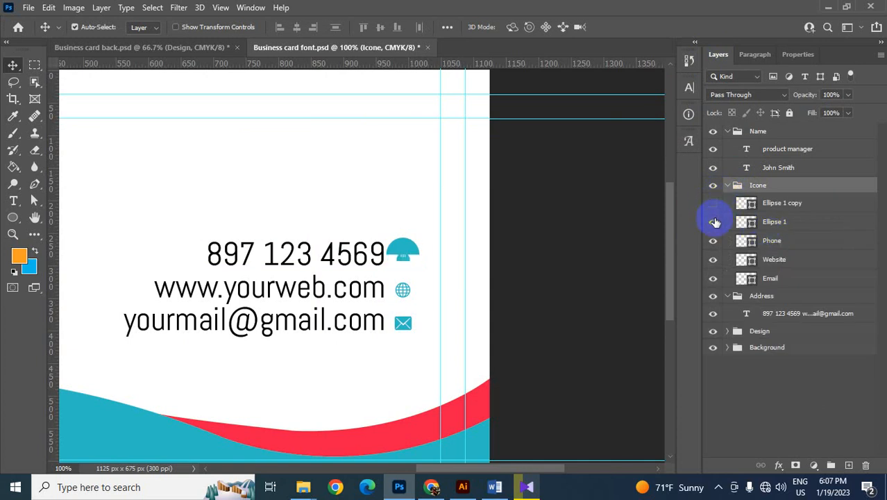
click(765, 223)
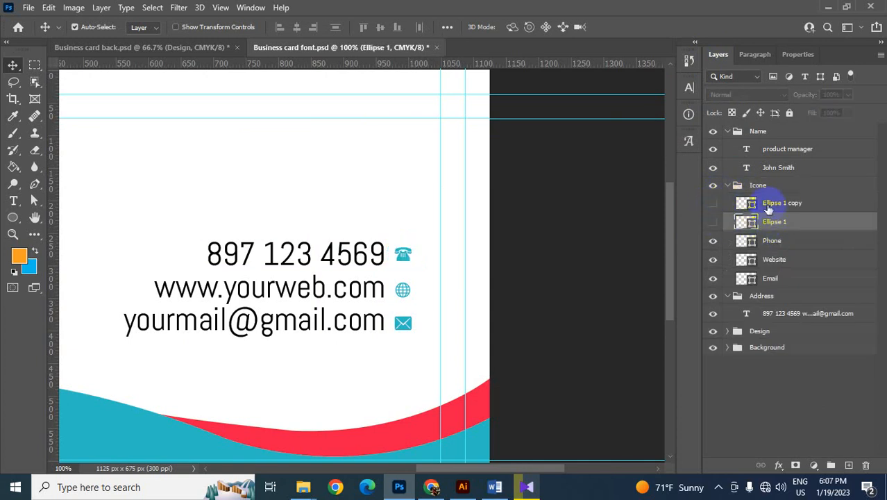
ctrl+click(767, 208)
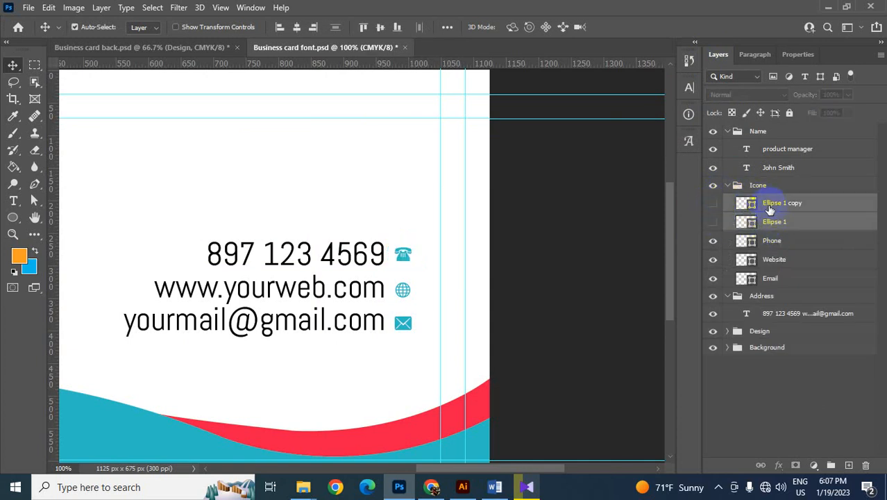
- Collapse the Name and Address groups, and select both Ellipse layers and make them visible
click(722, 132)
click(728, 132)
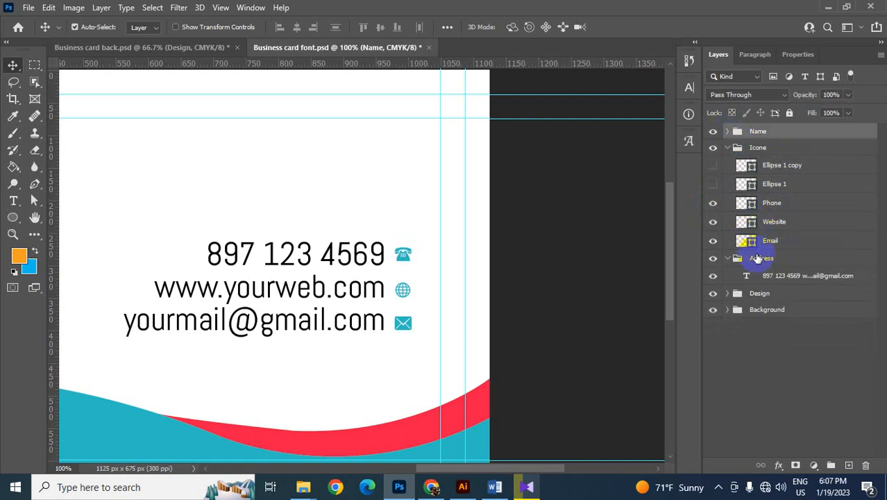
click(729, 259)
click(764, 166)
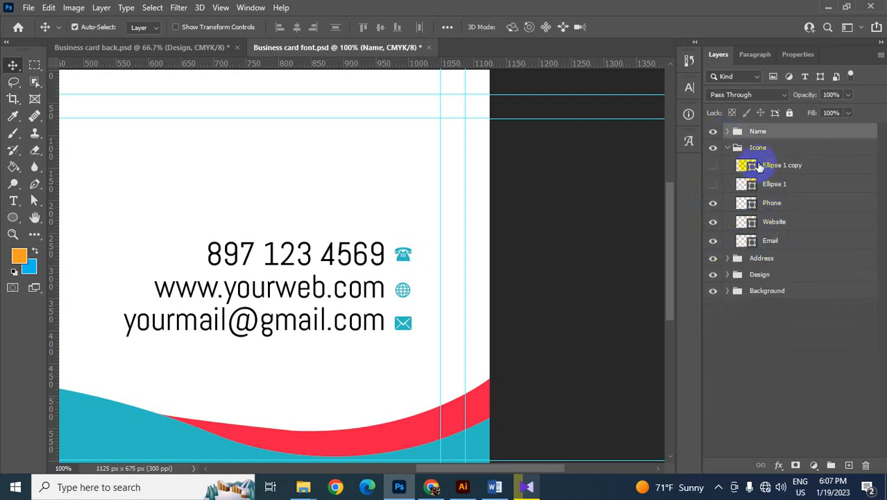
ctrl+click(768, 185)
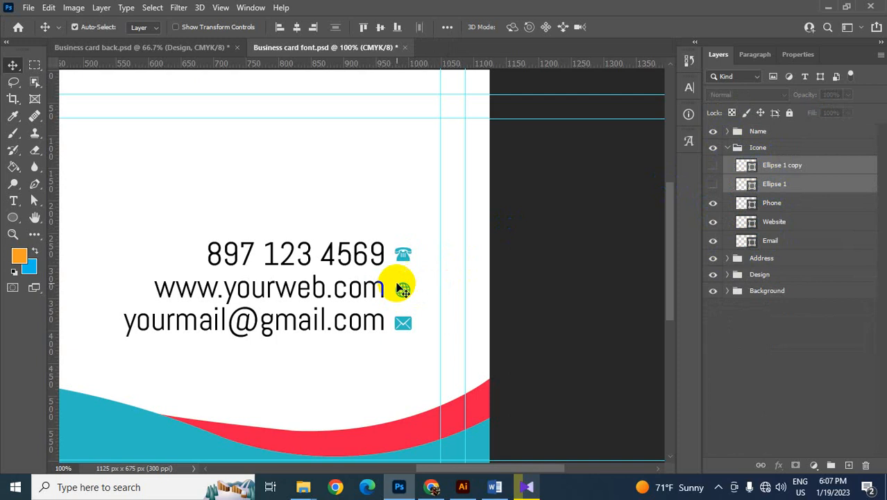
click(710, 167)
click(711, 185)
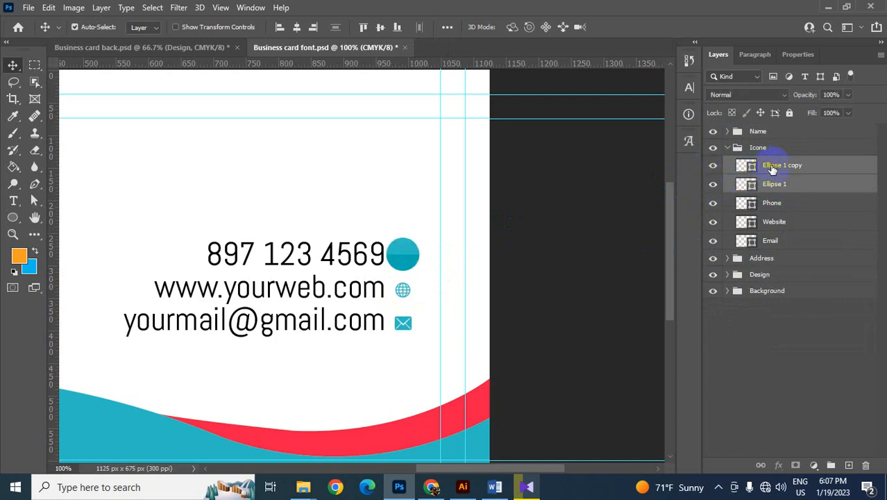
- Move the two Ellipse layers out of the Icone group and combine them in a group named Bg
drag(773, 166, 778, 140)
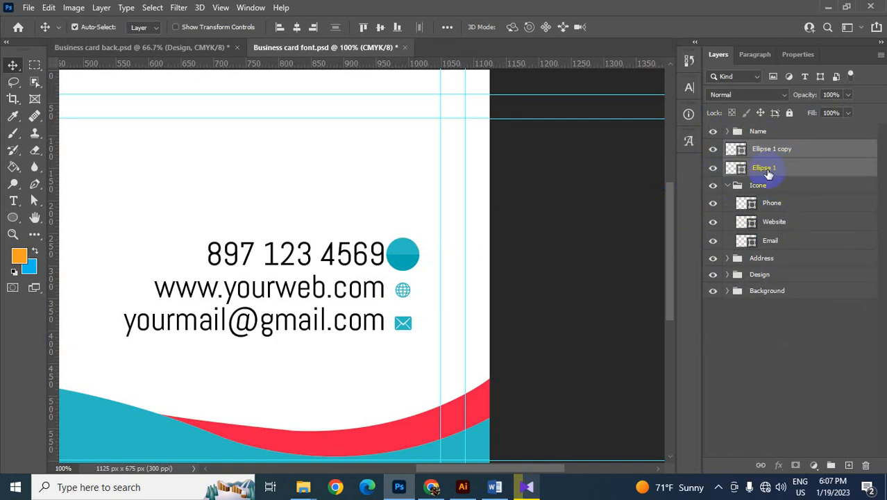
key(ctrl+g)
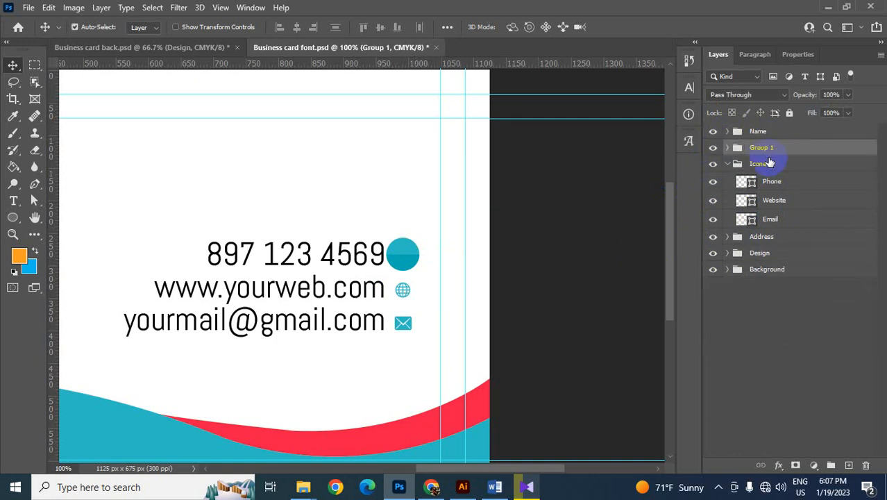
double_click(760, 147)
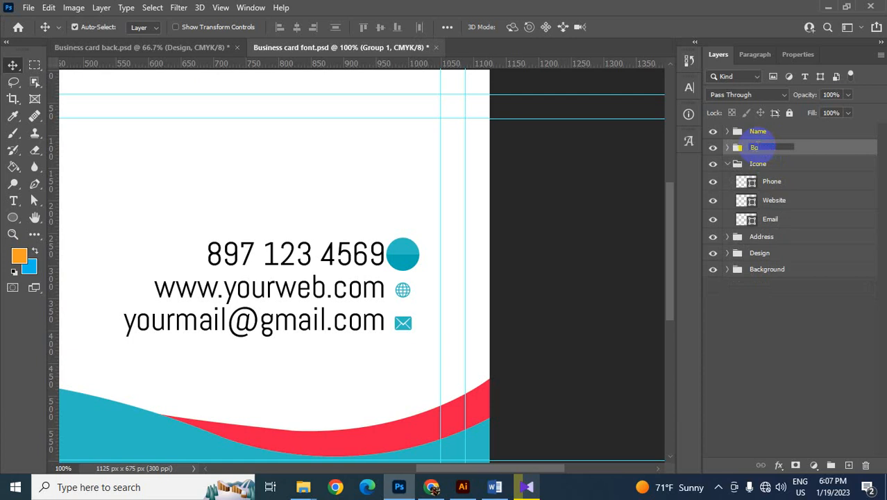
click(782, 310)
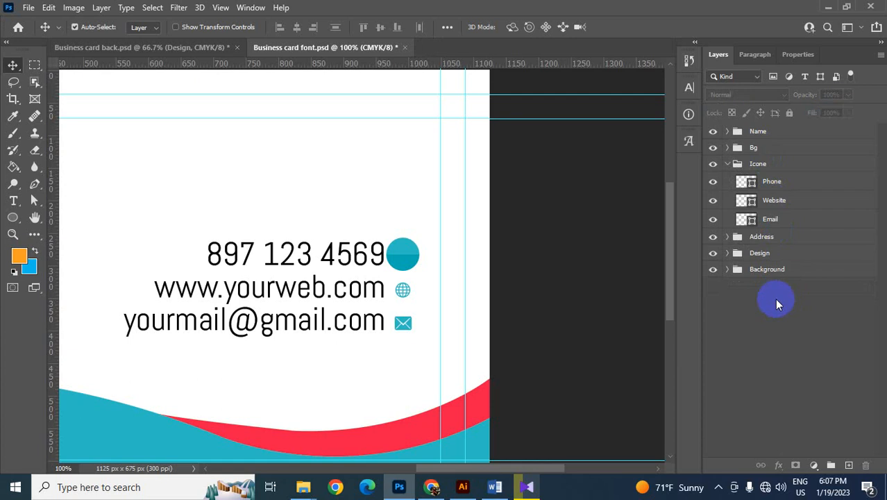
- Collapse the Icone group and place it above the Bg group in the layer order
click(727, 164)
click(757, 167)
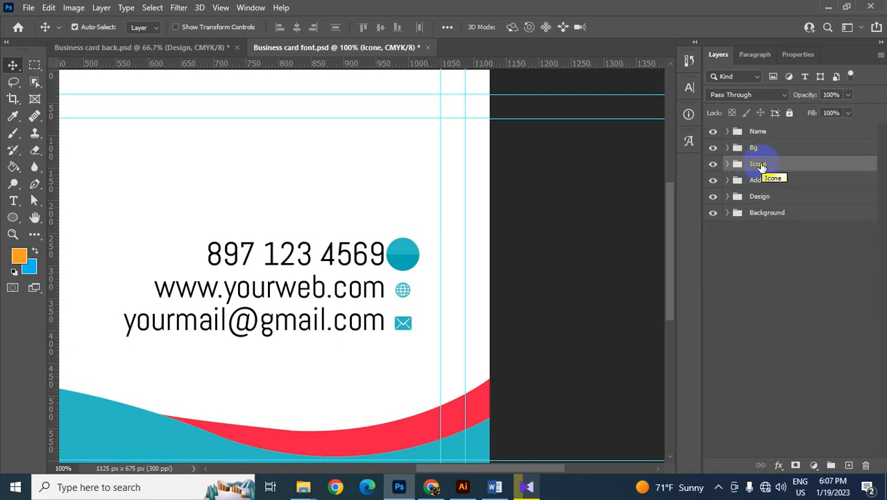
drag(762, 166, 768, 140)
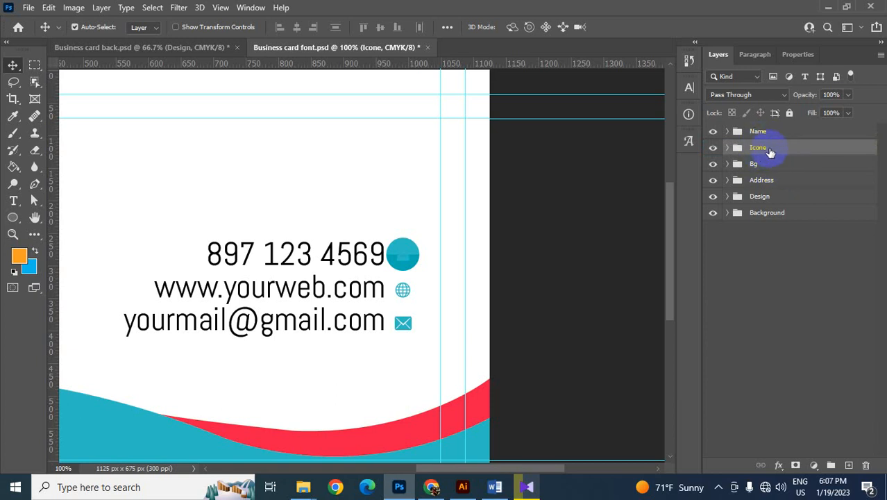
- Fill the Phone icon with white, #ffffff, sampled from the card background
scroll(602, 198, up, 2)
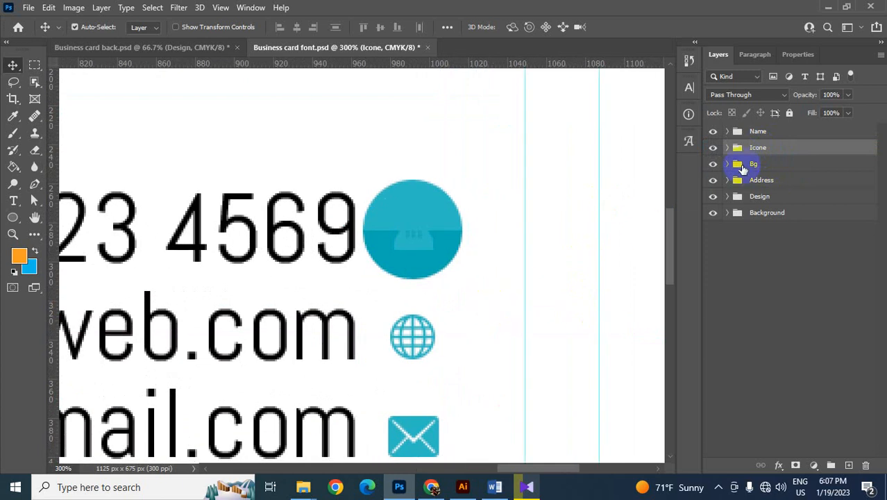
click(411, 241)
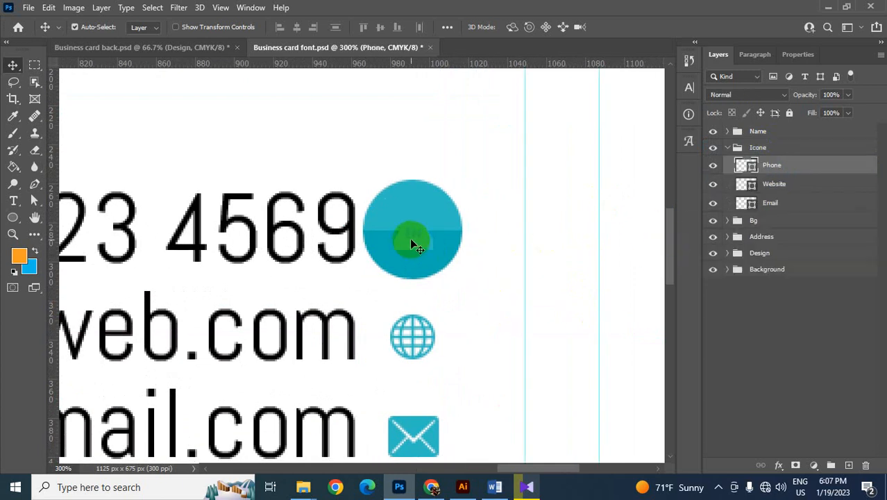
double_click(754, 168)
click(422, 150)
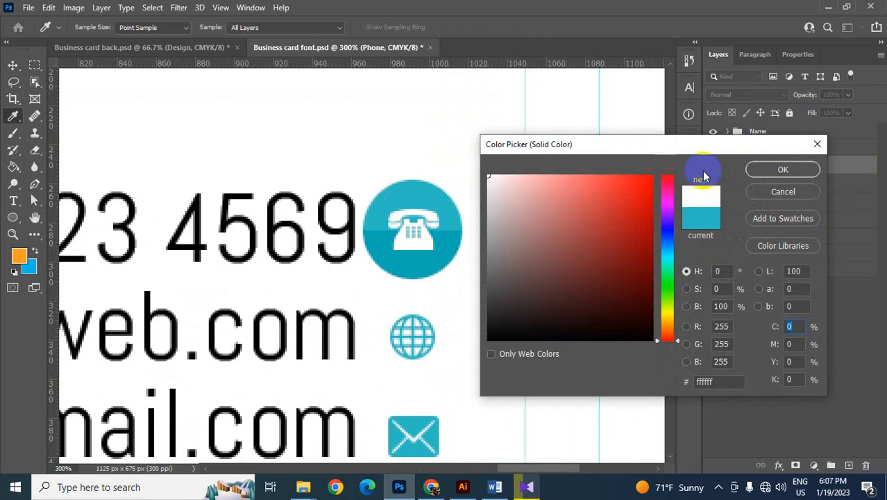
click(767, 170)
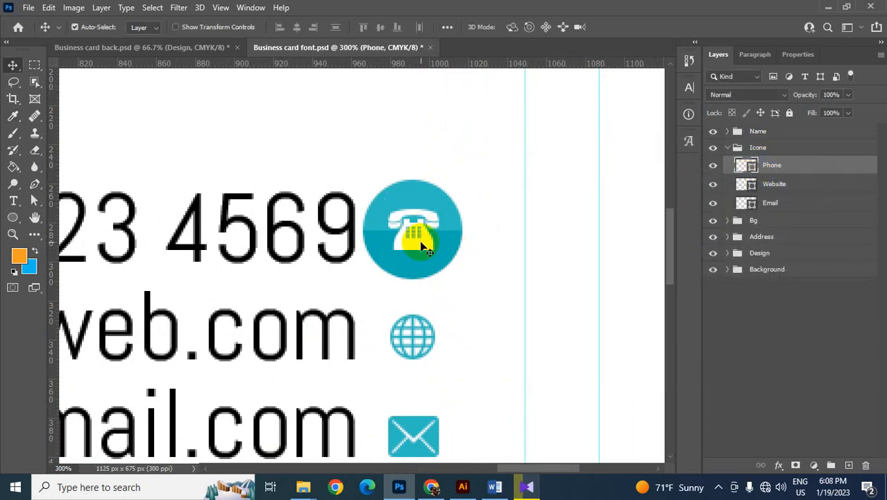
- Enlarge the Phone icon slightly and keep it centred on the two-tone teal circle
key(ctrl+t)
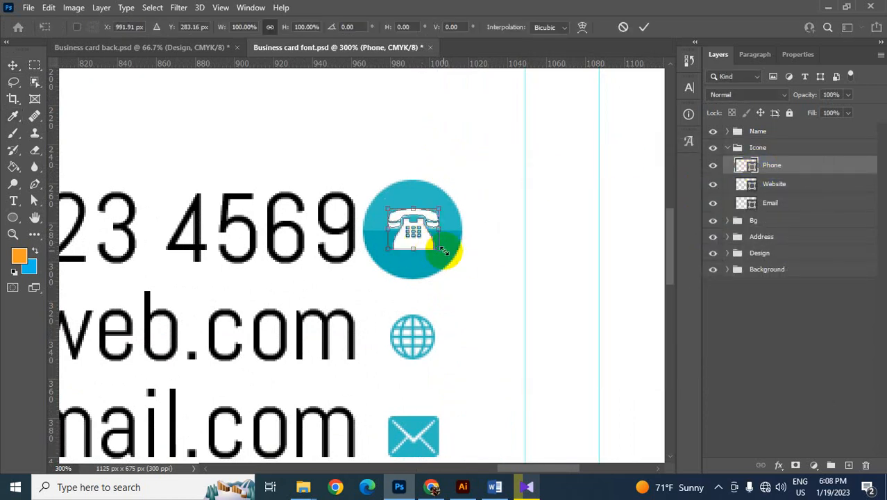
drag(440, 247, 445, 239)
key(Return)
key(ctrl+t)
drag(441, 248, 440, 242)
key(Return)
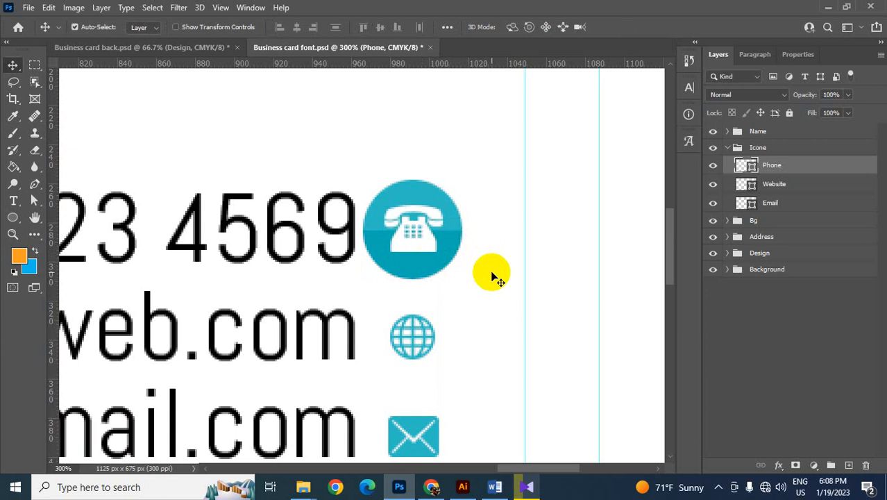
- Shrink the two-tone teal circle behind the Phone icon slightly, scaling both Ellipse layers together about their centre
drag(480, 283, 455, 223)
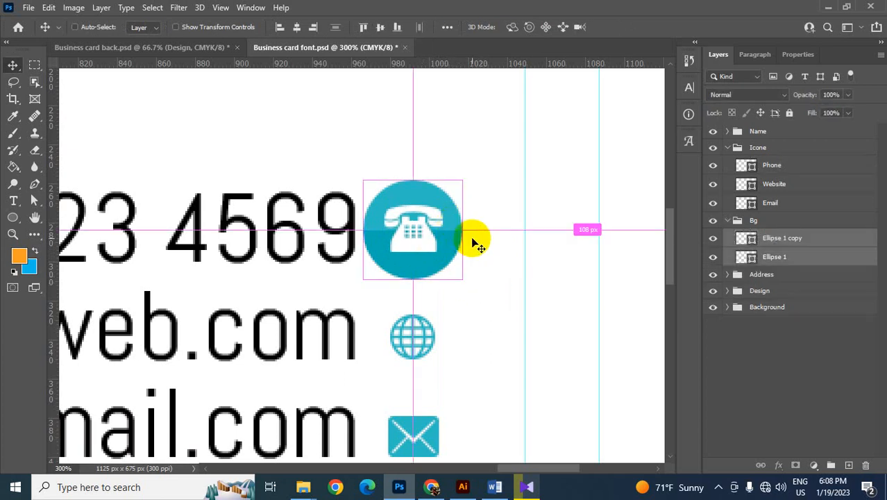
key(ctrl+t)
drag(462, 281, 456, 271)
key(Return)
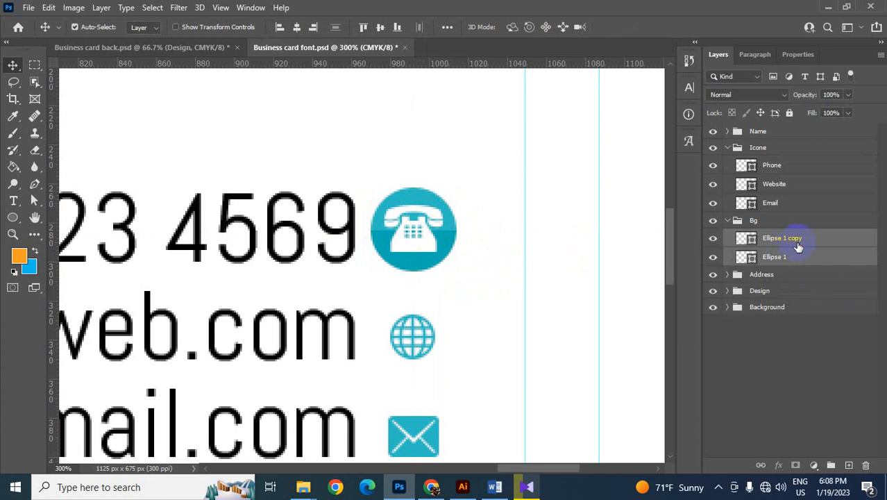
- Duplicate the two Ellipse layers in the Bg group and move the copied circle down behind the Email icon
drag(802, 246, 850, 467)
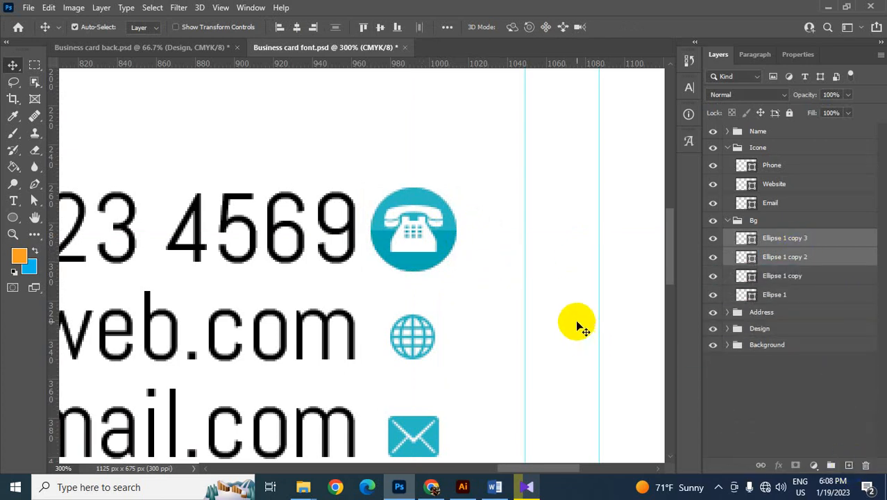
scroll(625, 277, down, 3)
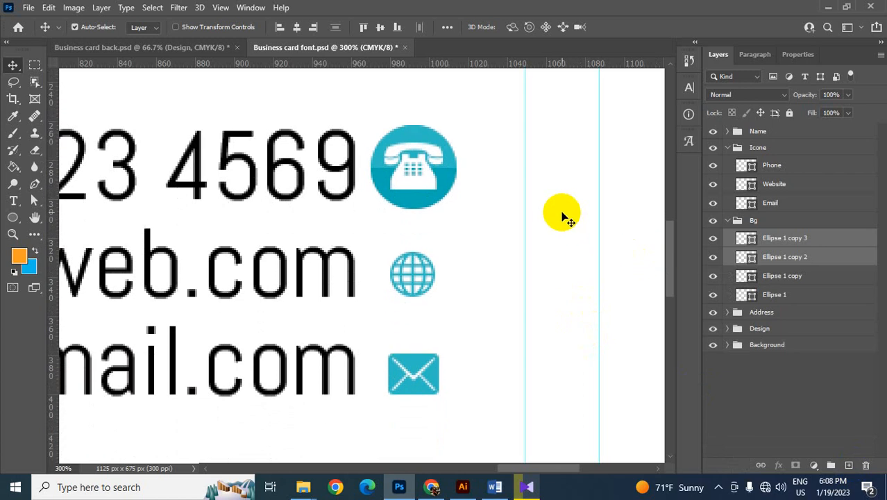
key(shift+Down)
key(shift+Down)
key(shift+Down)
key(shift+Down)
key(shift+Down)
key(shift+Down)
key(shift+Down)
key(shift+Down)
key(shift+Down)
key(shift+Down)
key(shift+Down)
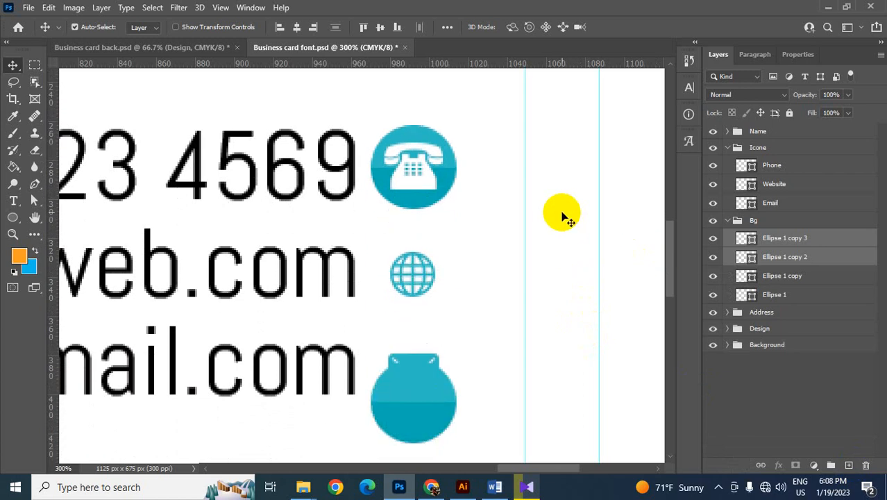
key(shift+Up)
key(Up)
key(Up)
key(Up)
key(Up)
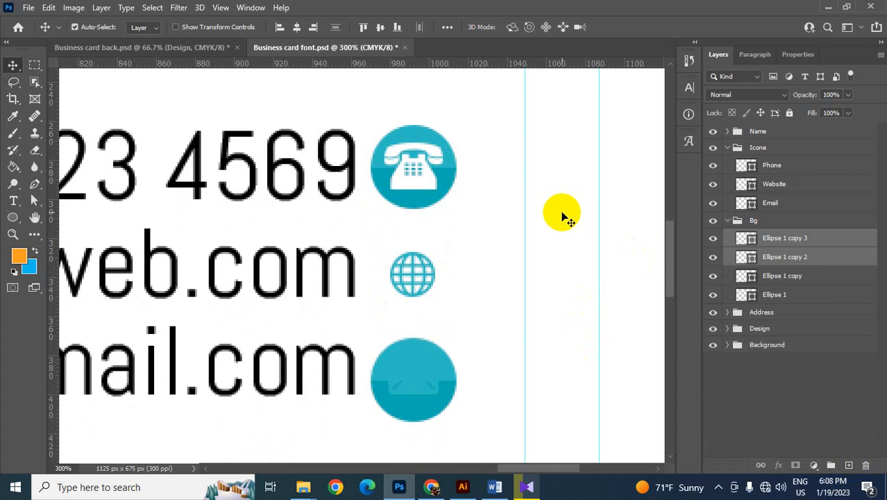
key(Up)
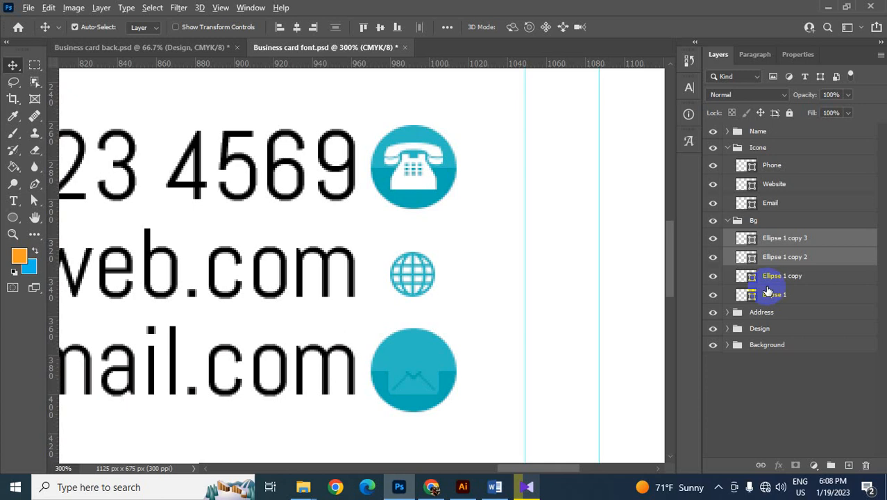
- Duplicate the Email icon's two-tone circle and move the copy up behind the Website icon
key(alt+Up)
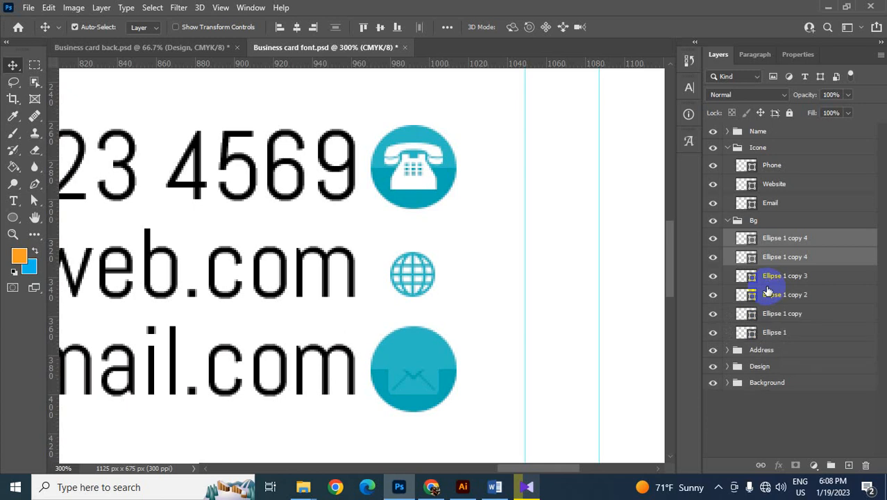
key(Up)
key(Up)
key(Up)
key(Up)
key(Up)
key(Up)
key(Up)
key(Up)
key(Up)
key(Up)
key(Up)
key(Up)
key(Up)
key(Up)
key(Up)
key(Up)
key(Up)
key(Up)
key(Up)
key(Up)
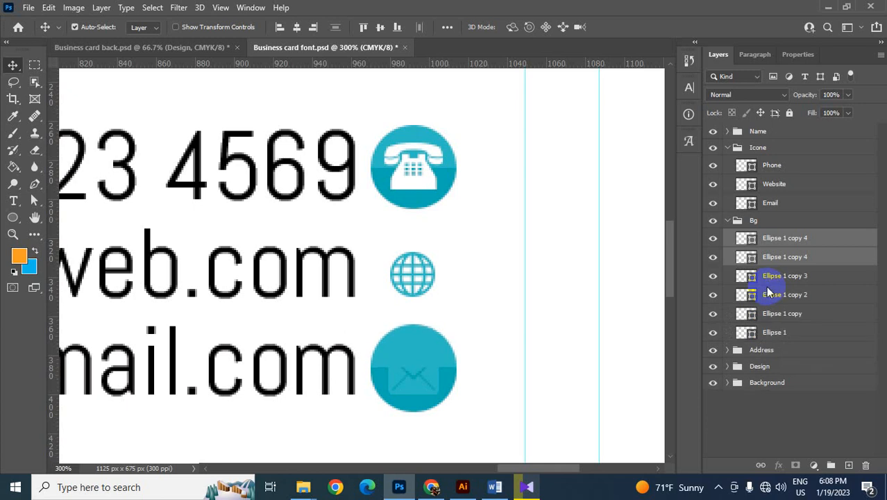
key(Up)
key(Up)
key(Up)
key(Up)
key(Up)
key(Up)
key(Up)
key(Up)
key(Up)
key(Up)
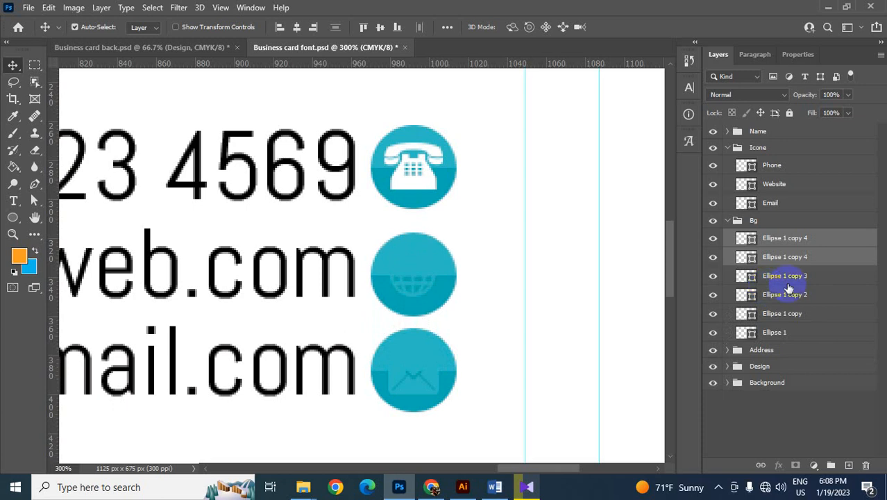
- Fill the Website and Email icons with white from the recently used colours
click(770, 201)
ctrl+click(769, 184)
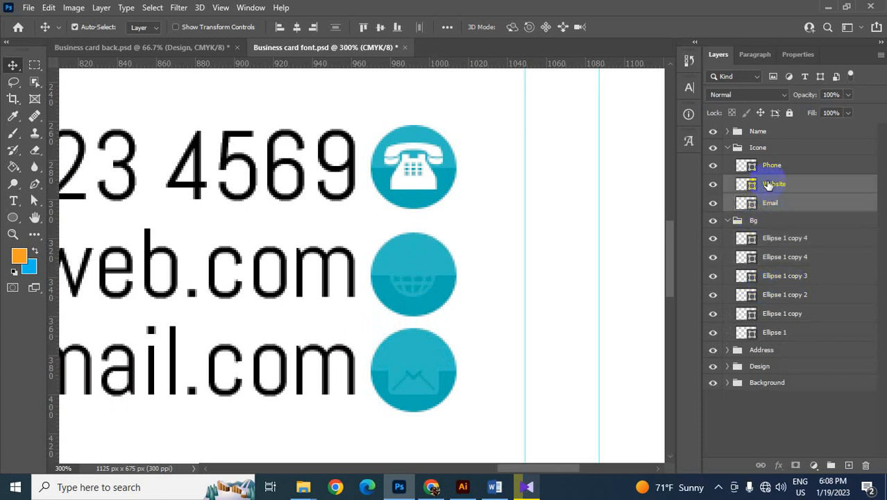
click(14, 218)
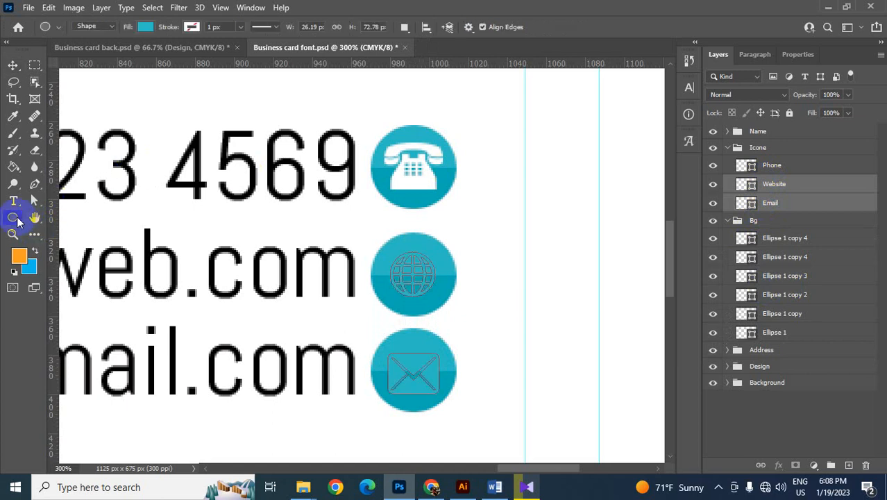
click(145, 26)
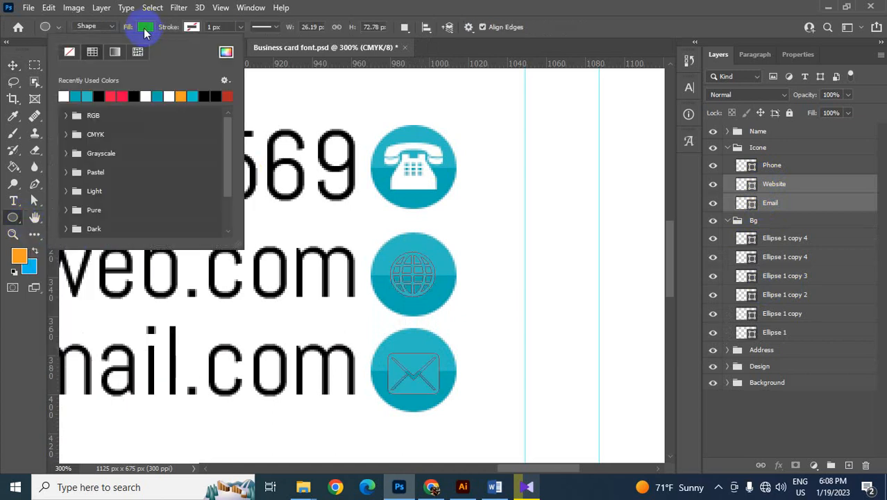
click(14, 64)
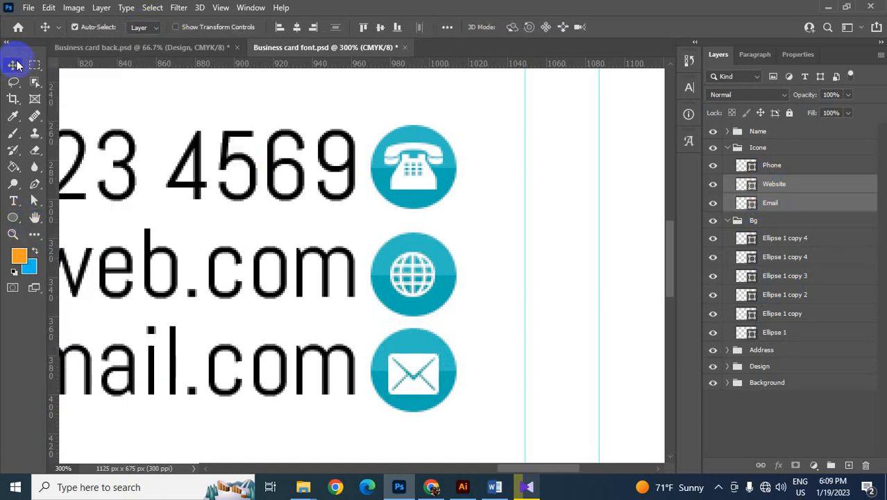
- Enlarge the Website globe icon to about 31 × 31 px, scaling it about its centre
click(491, 237)
click(425, 273)
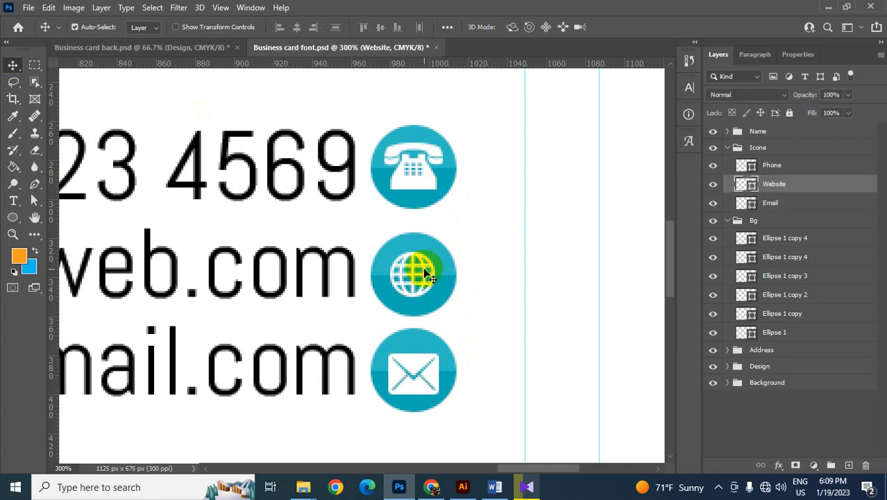
key(ctrl+t)
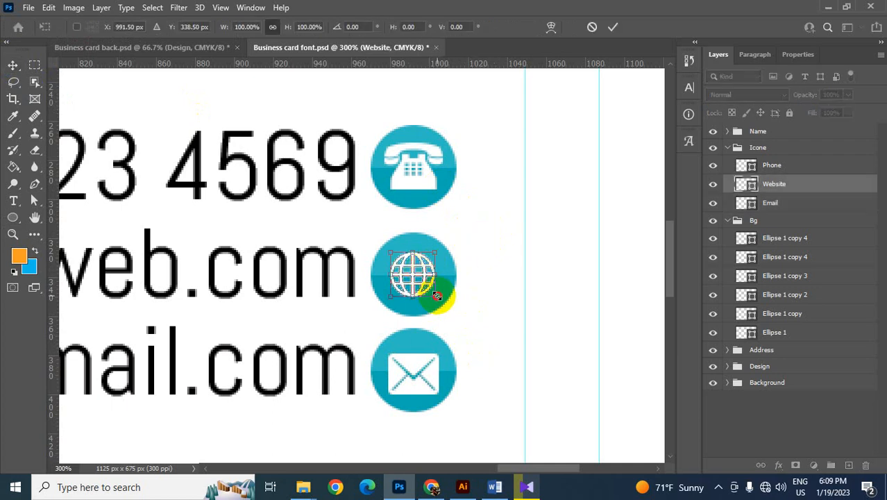
drag(436, 295, 450, 297)
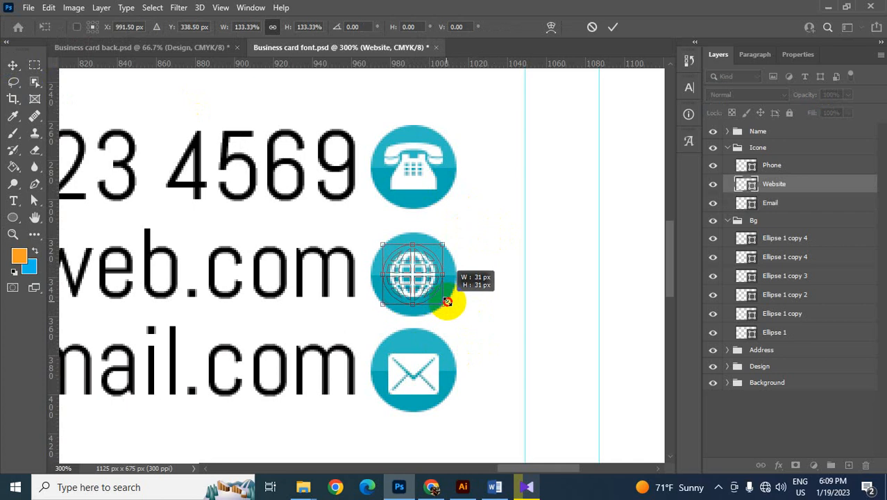
key(Return)
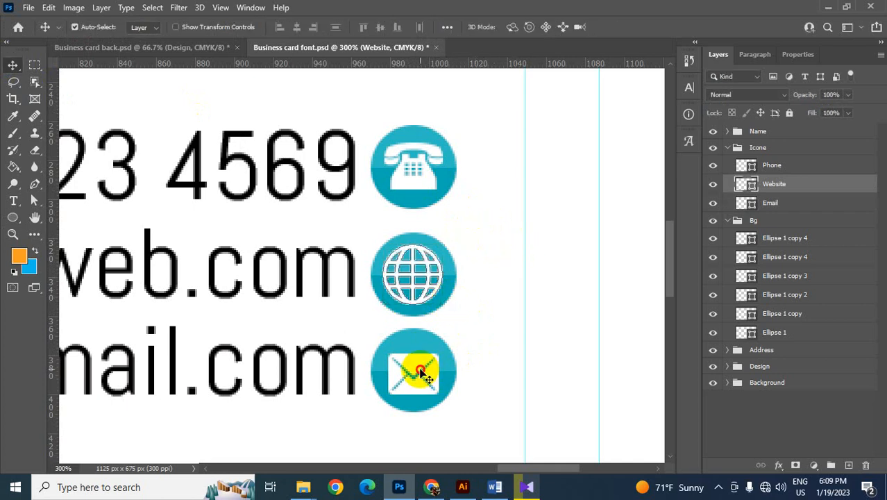
- Adjust the Email and Website icons so each sits centred on its teal circle
click(434, 368)
click(424, 267)
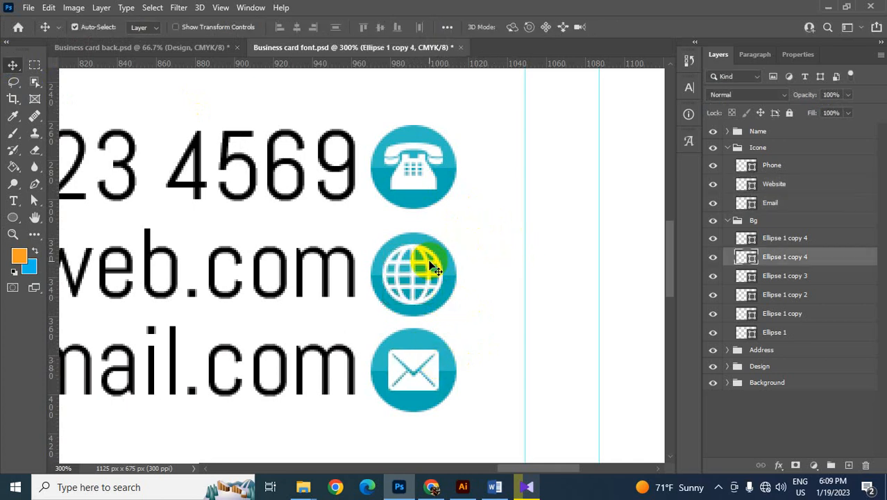
click(432, 284)
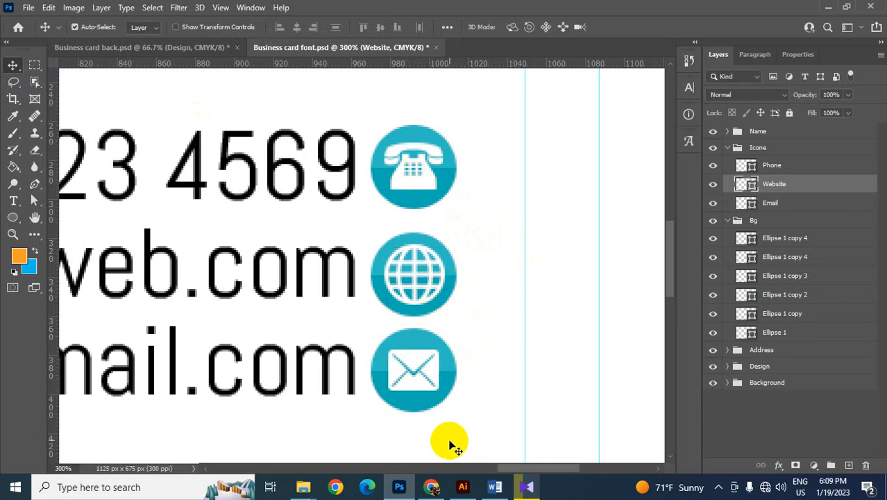
- Draw a vertical rounded rectangle about 7 × 177 px between the name and contact details, with the corner radius set to 55 px
key(ctrl+minus)
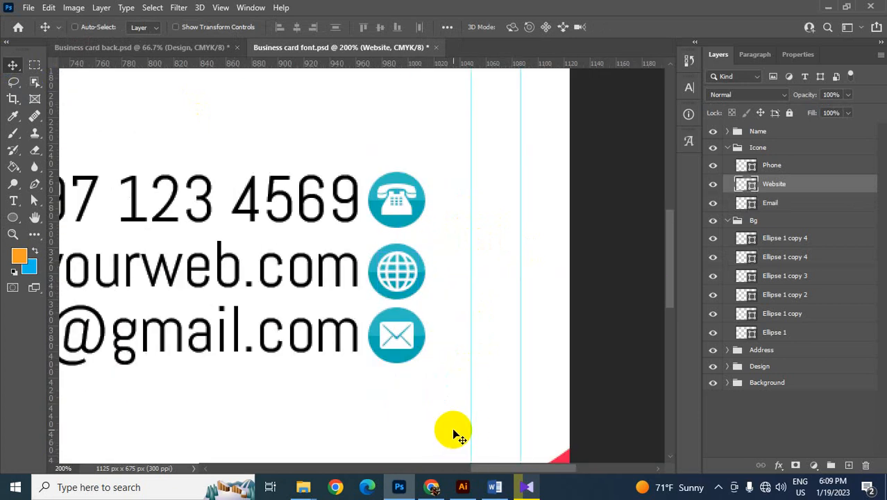
key(ctrl+minus)
key(ctrl+minus)
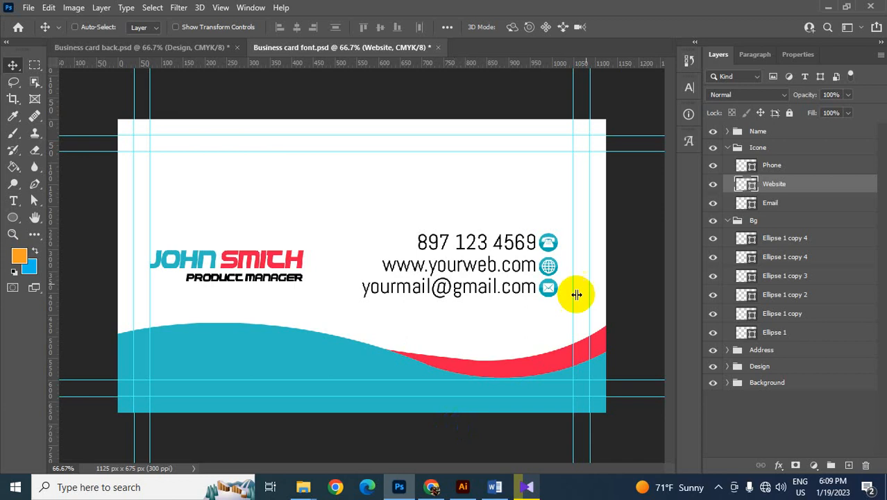
key(ctrl+plus)
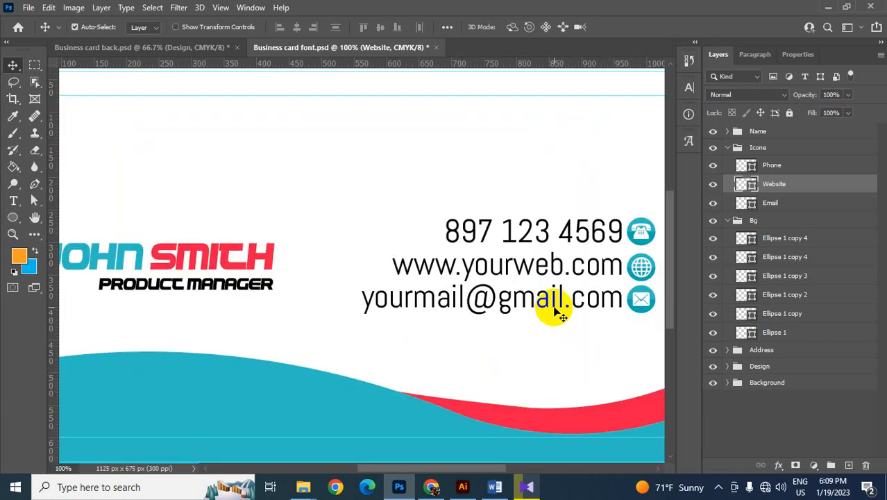
key(ctrl+minus)
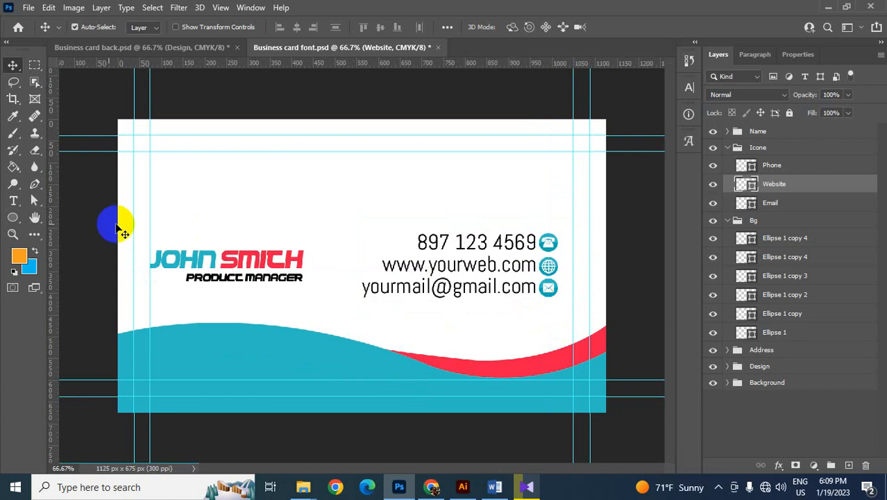
click(12, 217)
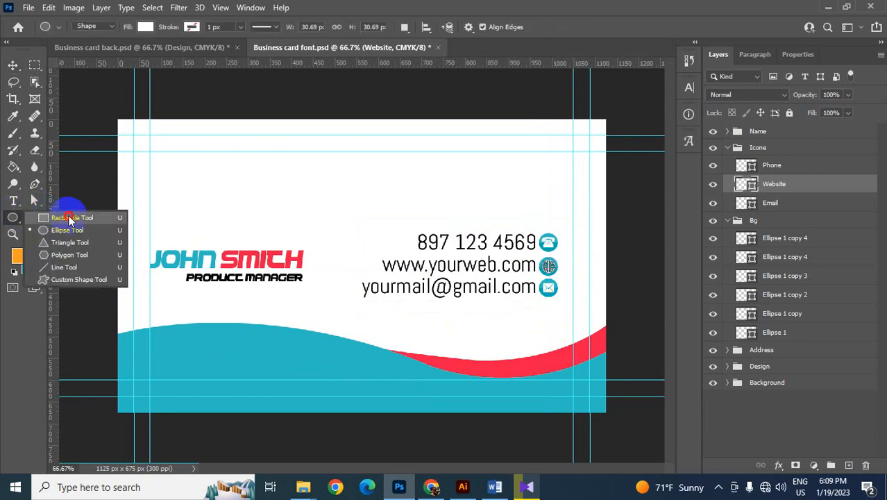
click(63, 219)
click(518, 28)
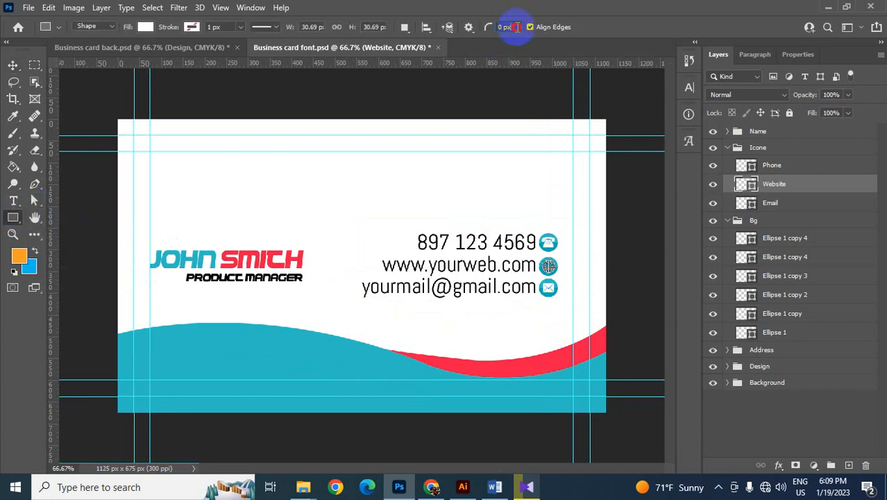
drag(517, 28, 486, 29)
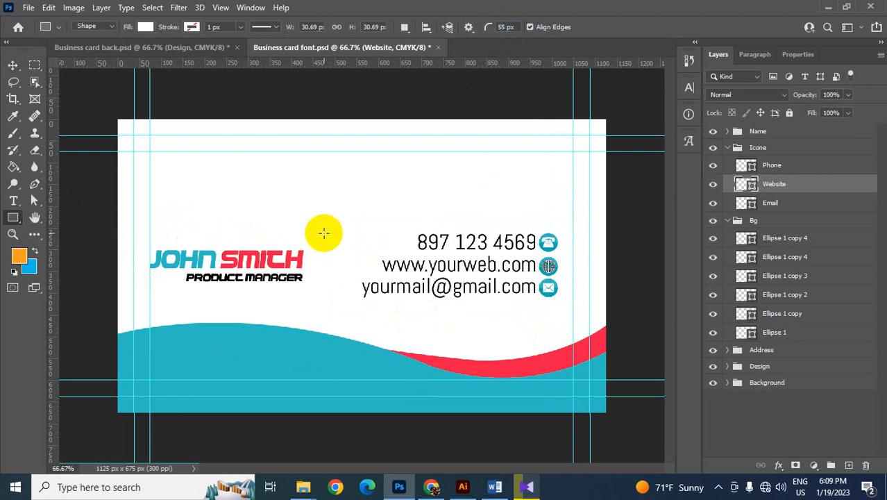
drag(323, 231, 328, 276)
drag(328, 298, 326, 309)
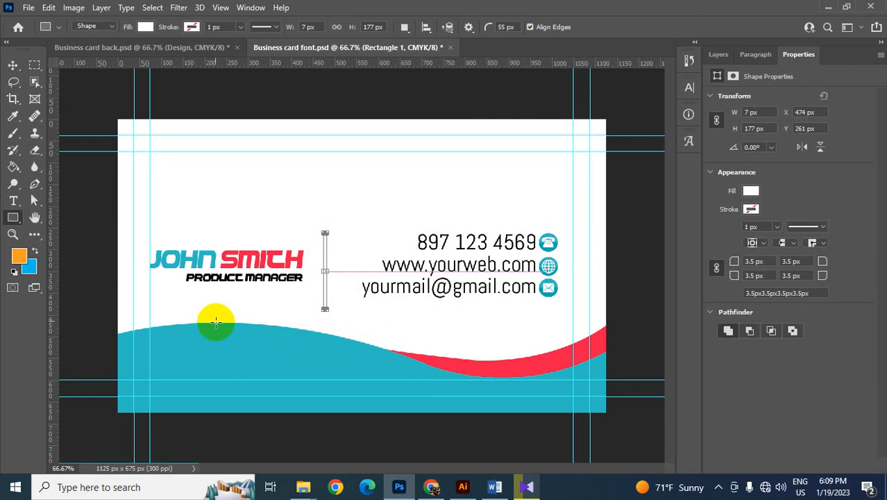
- Fill the Rectangle 1 divider with the red sampled from the accent curve
click(12, 65)
drag(323, 205, 347, 300)
click(719, 54)
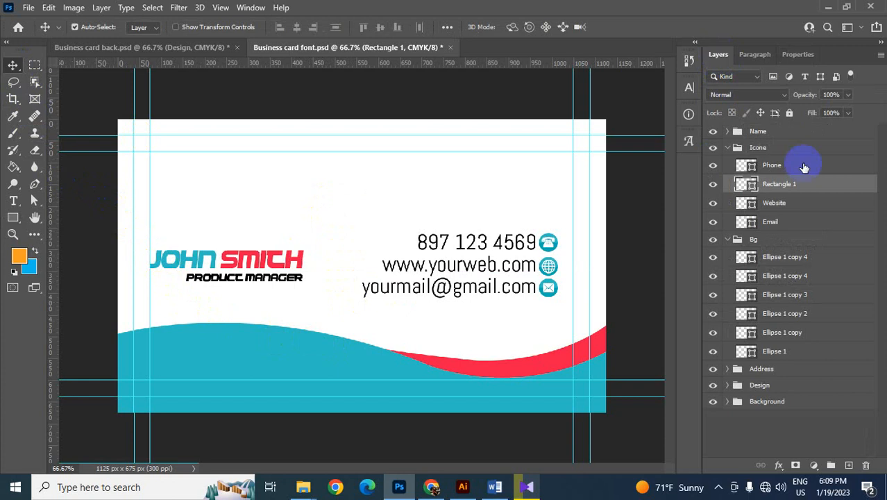
click(752, 187)
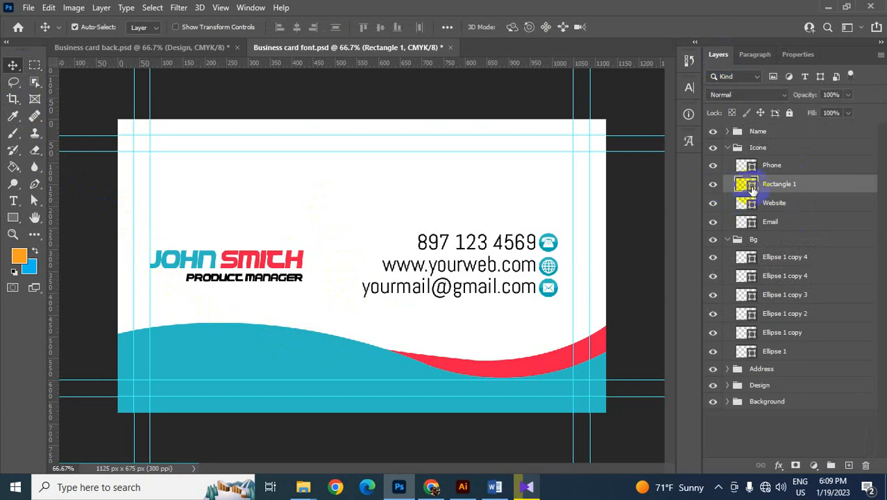
double_click(752, 187)
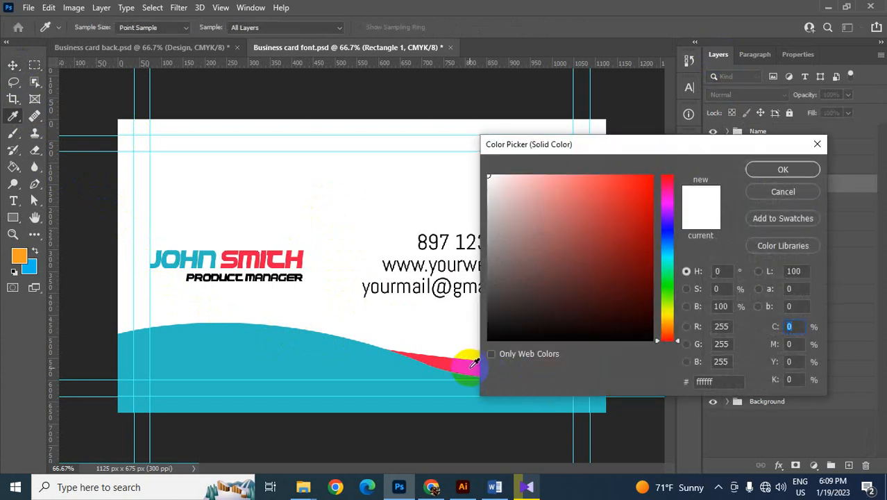
click(473, 362)
click(776, 171)
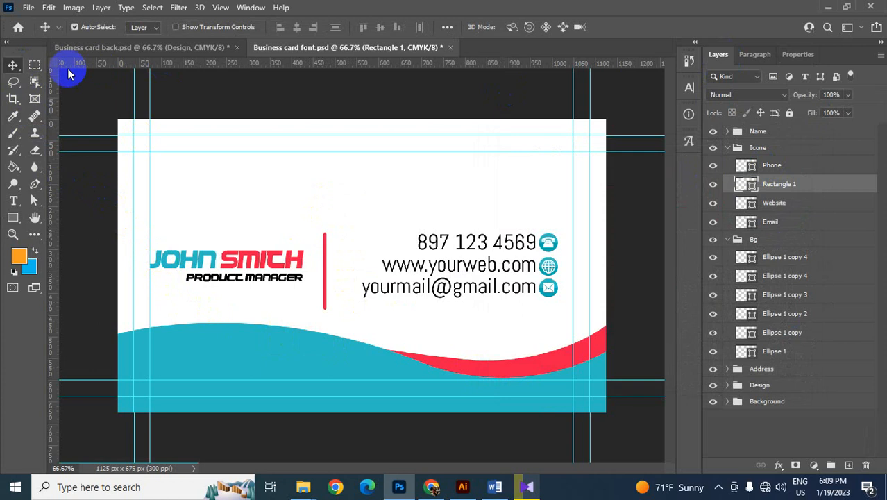
- Move the red divider closer to the contact details and right-align the job title under the name
click(237, 155)
drag(323, 238, 344, 248)
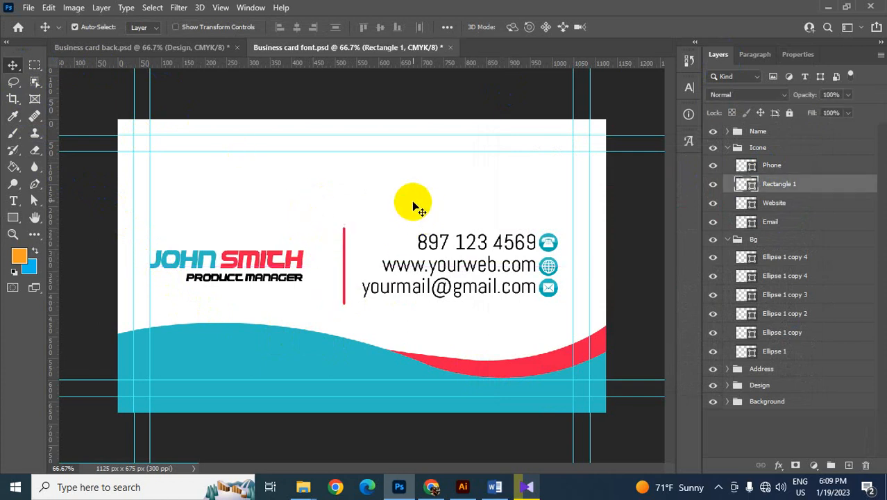
drag(251, 226, 292, 300)
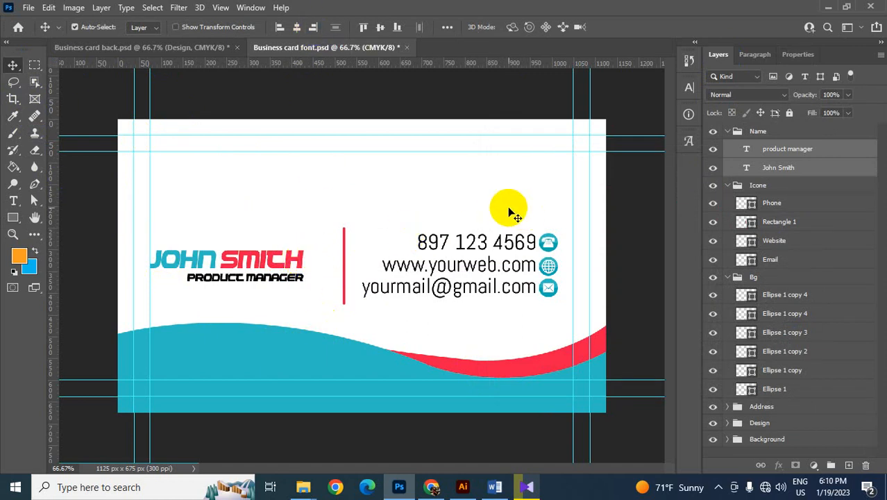
click(493, 215)
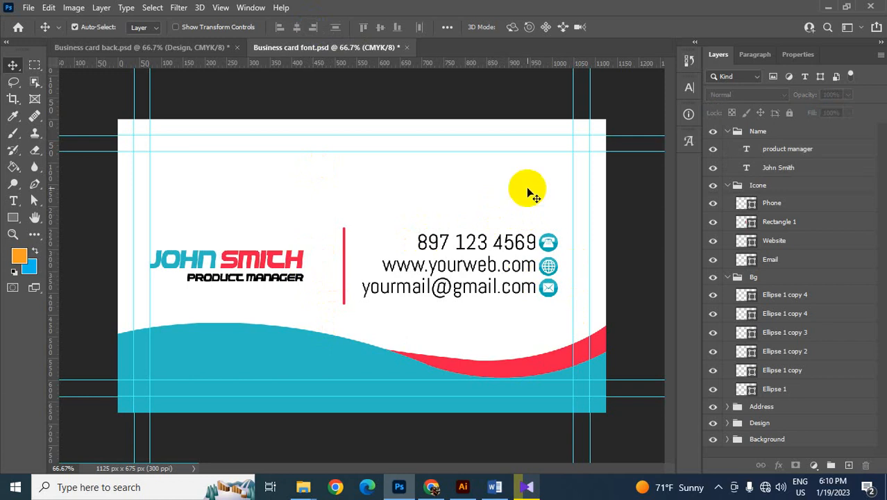
- Collapse the Name, Icone and Bg layer groups and save the card front file
click(728, 132)
click(728, 148)
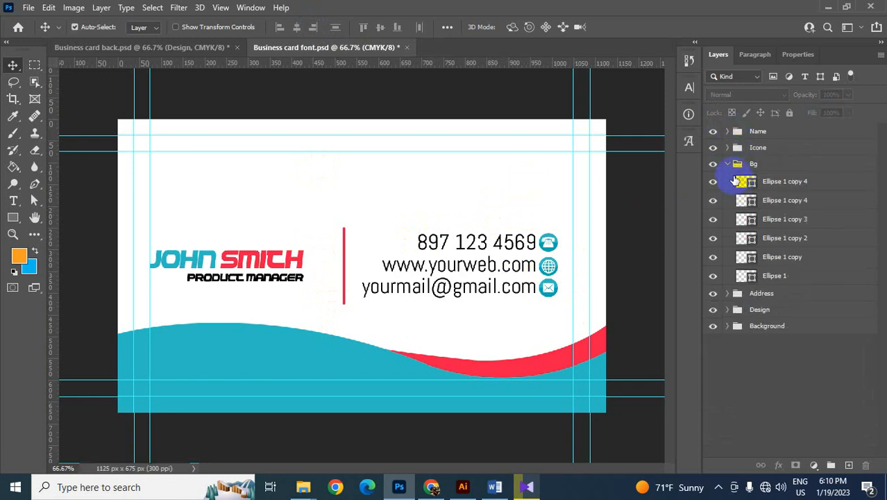
click(727, 164)
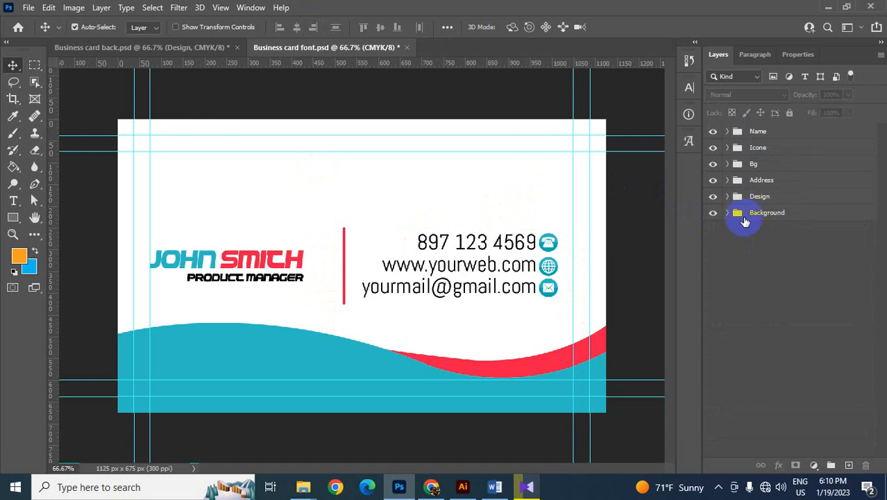
key(ctrl+s)
- Switch to Business card back.psd and make its Logo group visible
click(183, 49)
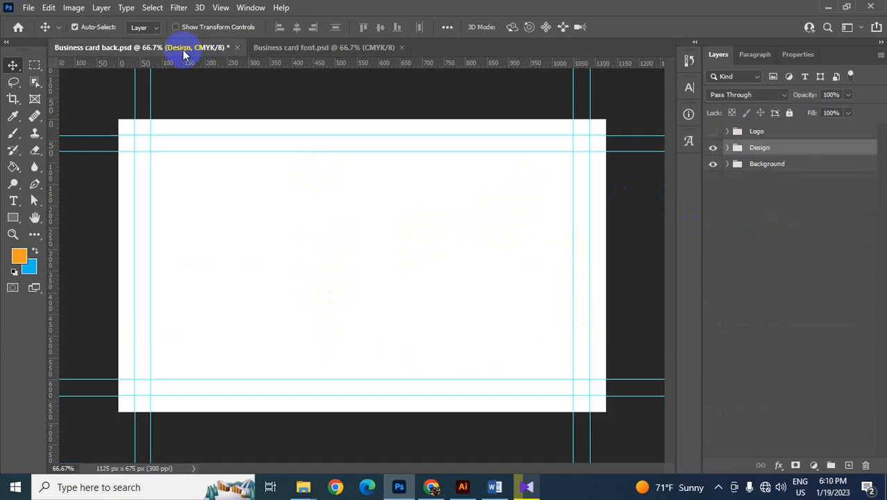
click(284, 53)
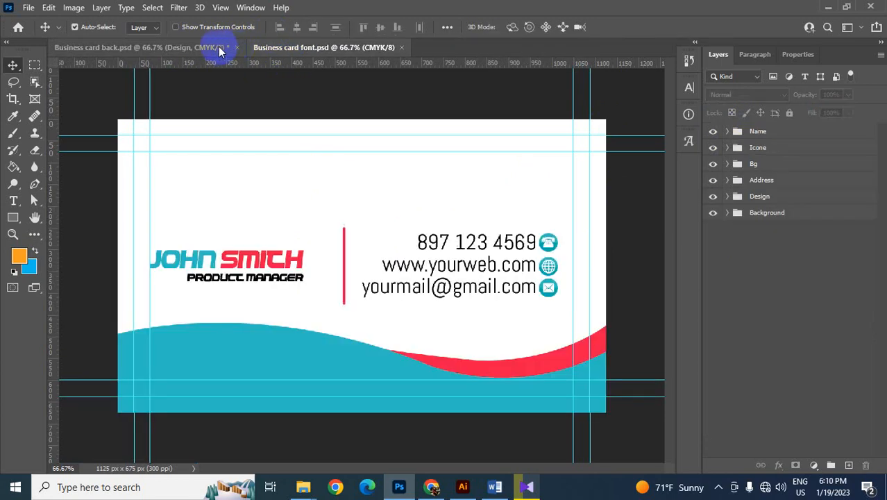
click(221, 50)
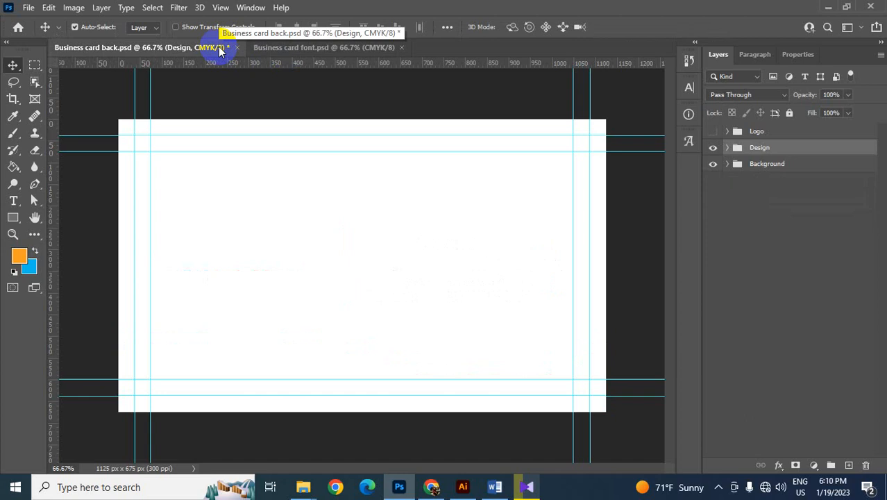
click(713, 132)
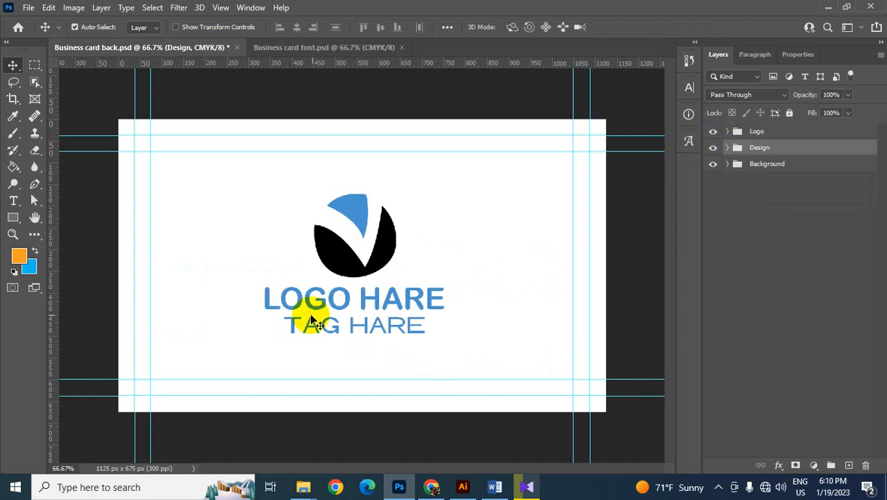
- Recolour the blue upper shape of the logo to teal #13c7c5
click(354, 212)
drag(354, 211, 354, 200)
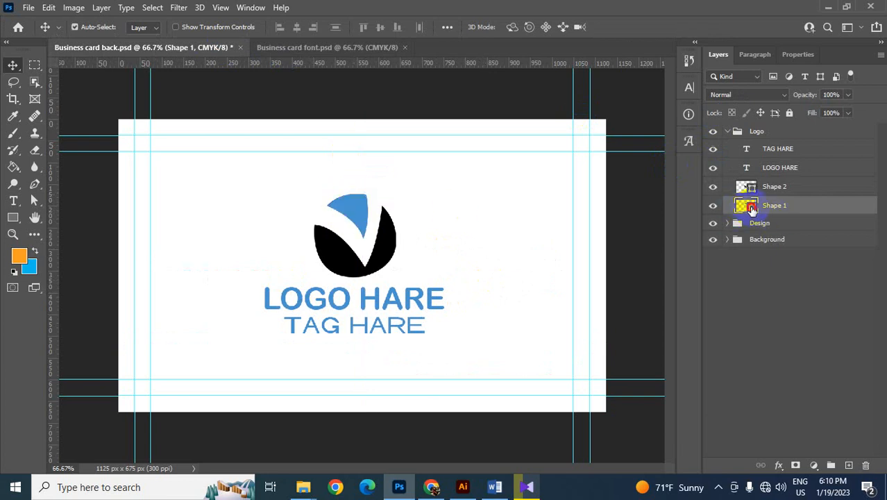
double_click(750, 207)
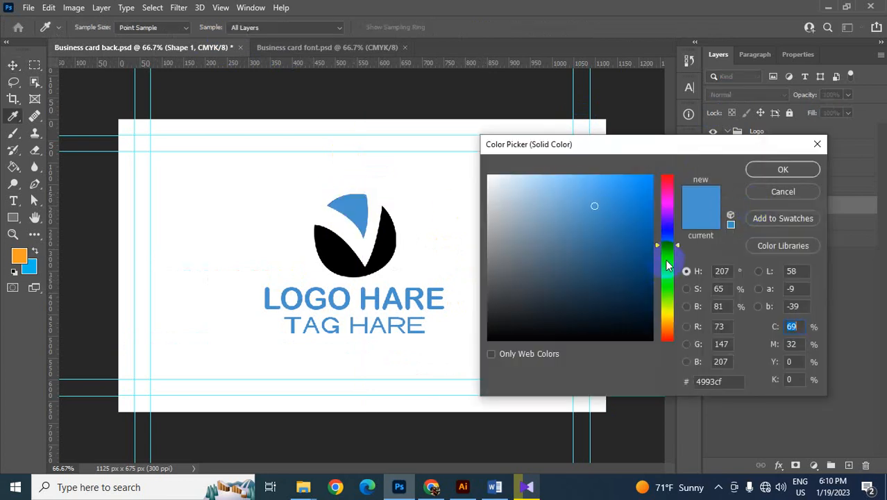
click(666, 257)
click(638, 211)
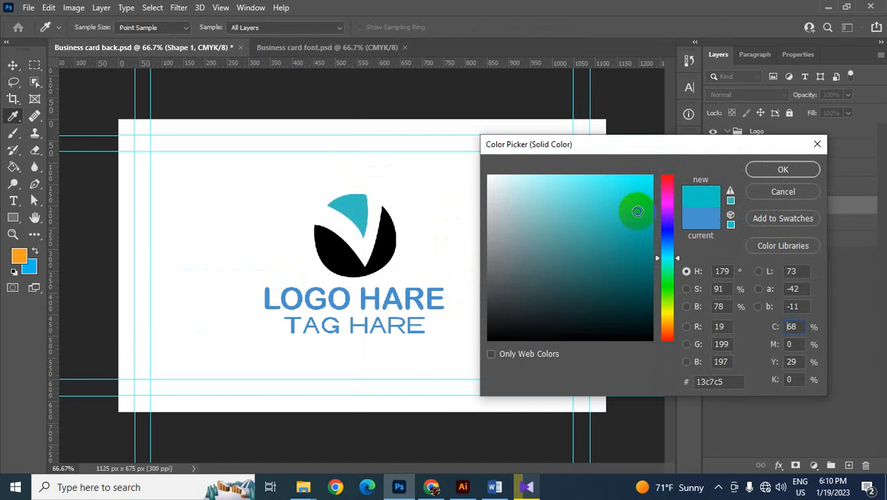
click(775, 182)
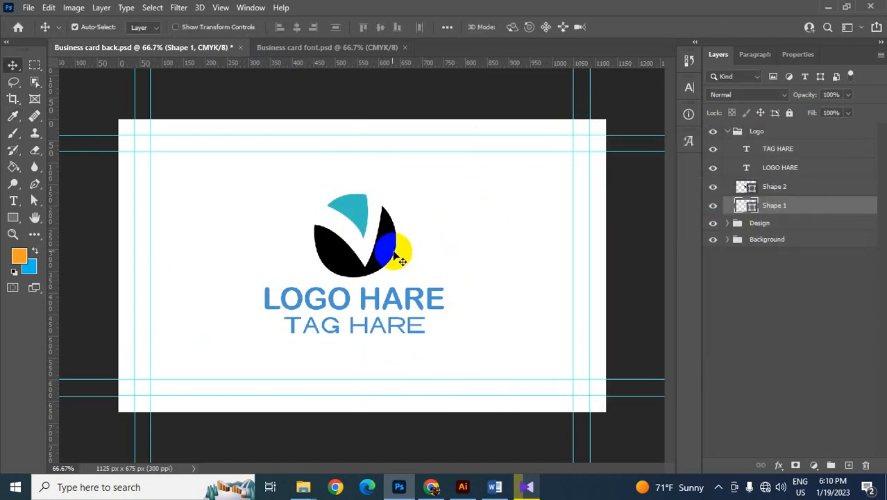
- Recolour the black lower shape of the logo to red #ff0101
click(389, 237)
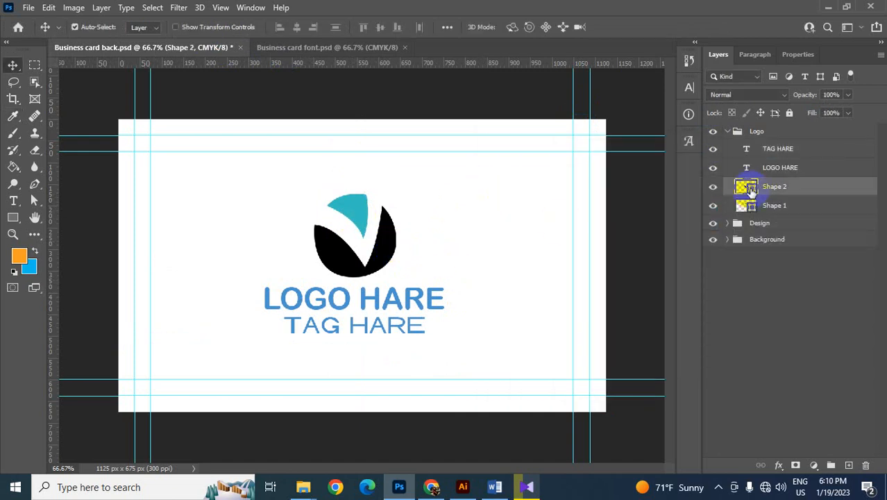
double_click(750, 188)
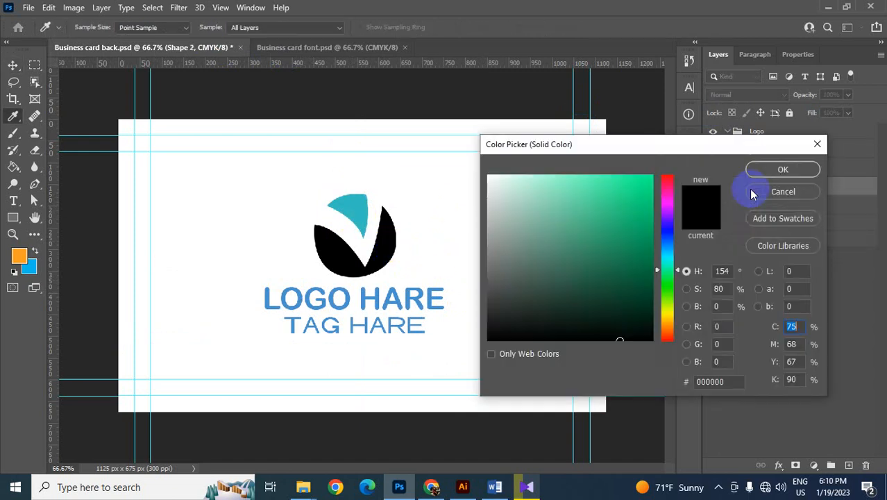
drag(672, 199, 667, 179)
click(655, 189)
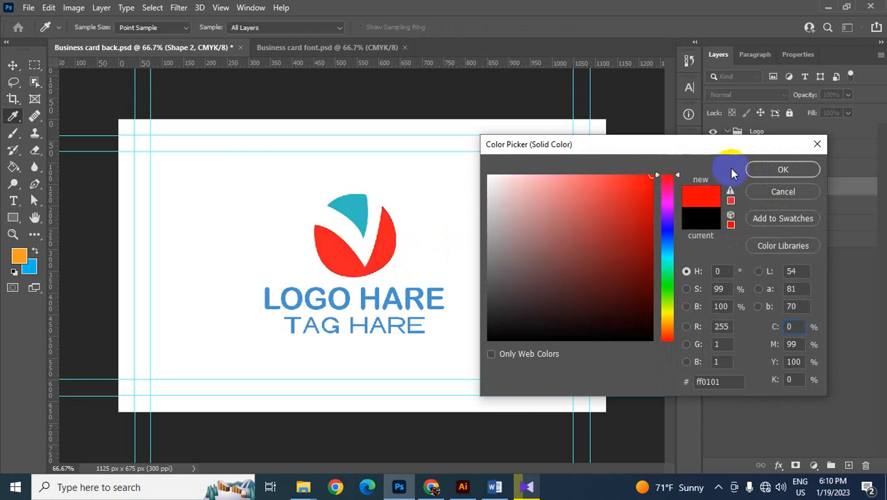
click(775, 170)
- Colour the LOGO HARE text with the teal sampled from the logo's upper shape
click(401, 297)
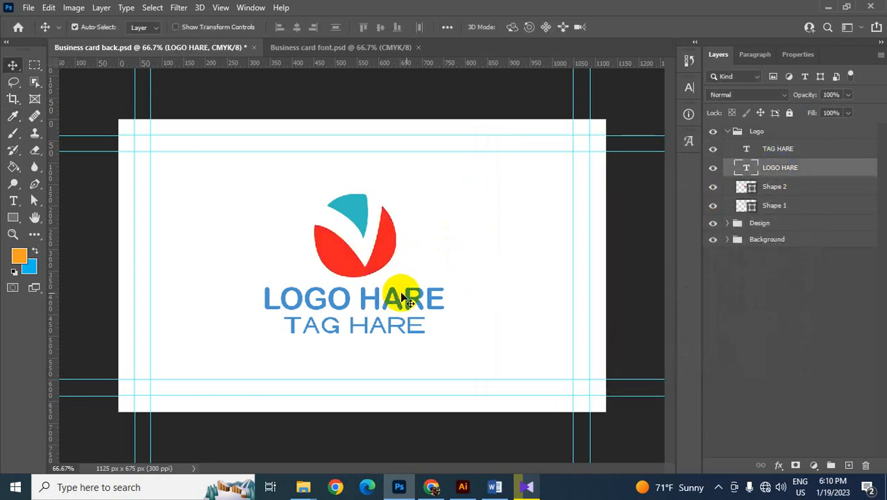
double_click(748, 170)
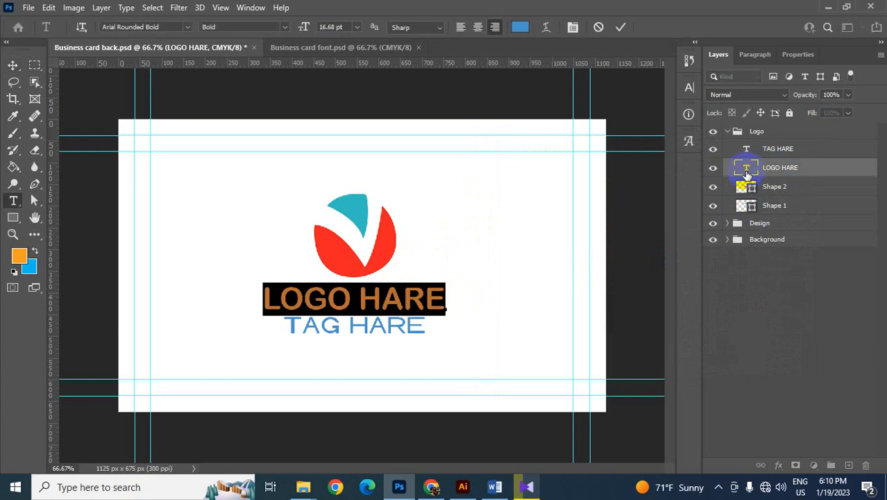
click(520, 28)
click(356, 208)
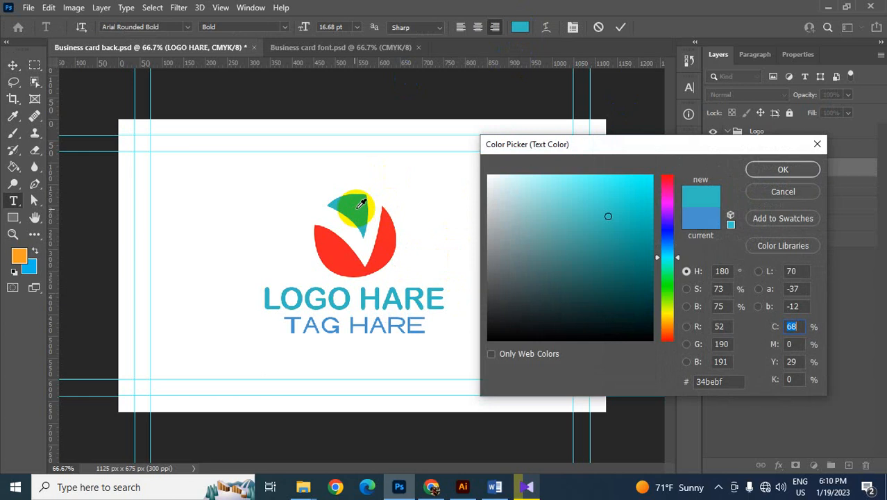
click(783, 170)
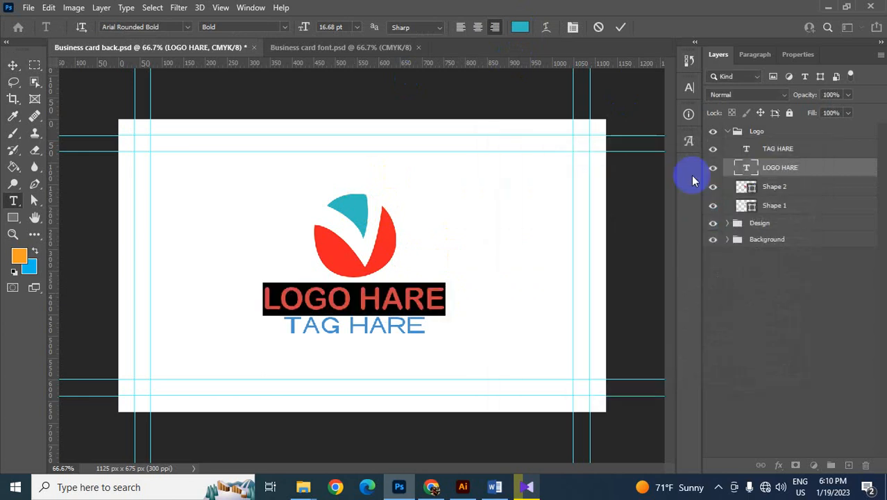
click(12, 65)
- Colour the TAG HARE text with the red sampled from the logo's lower shape
click(380, 327)
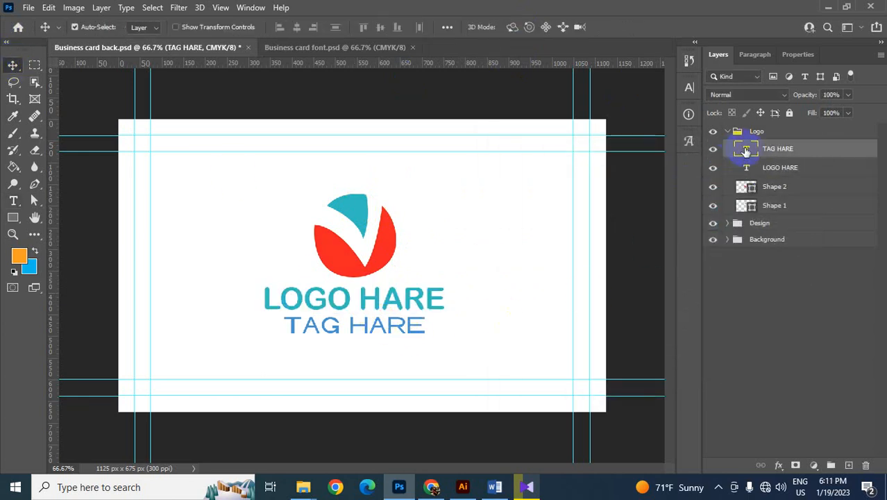
double_click(745, 150)
click(520, 27)
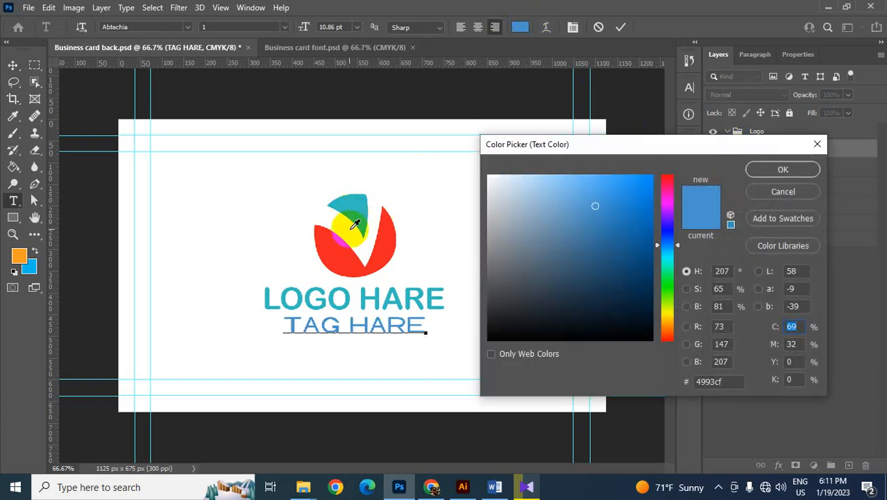
click(352, 256)
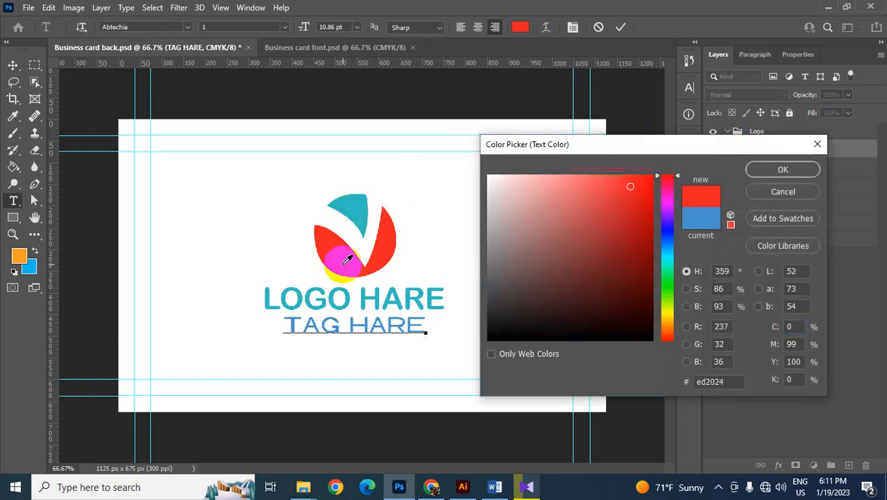
click(781, 172)
click(13, 65)
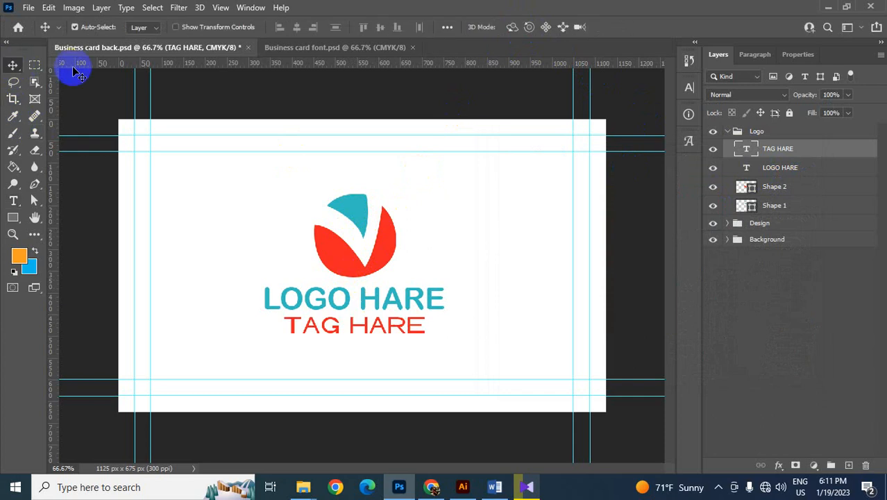
- Collapse the Logo group, save the card back file, and check the card front for comparison
click(728, 131)
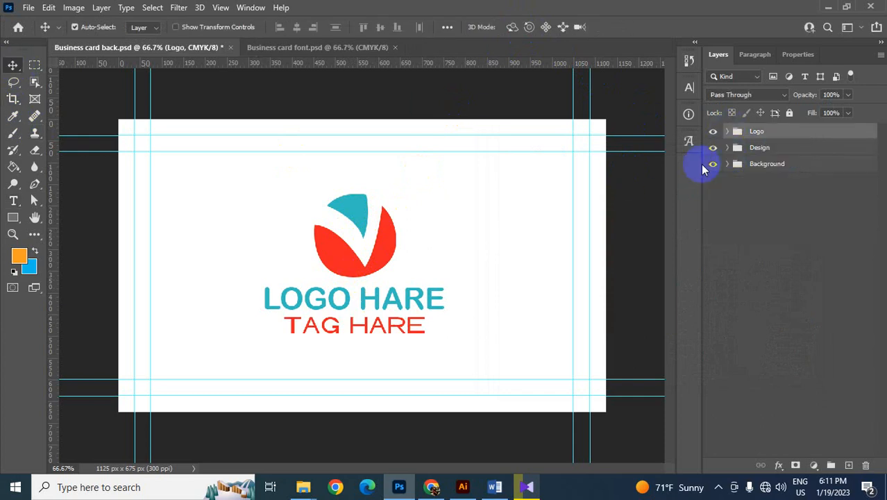
key(ctrl+s)
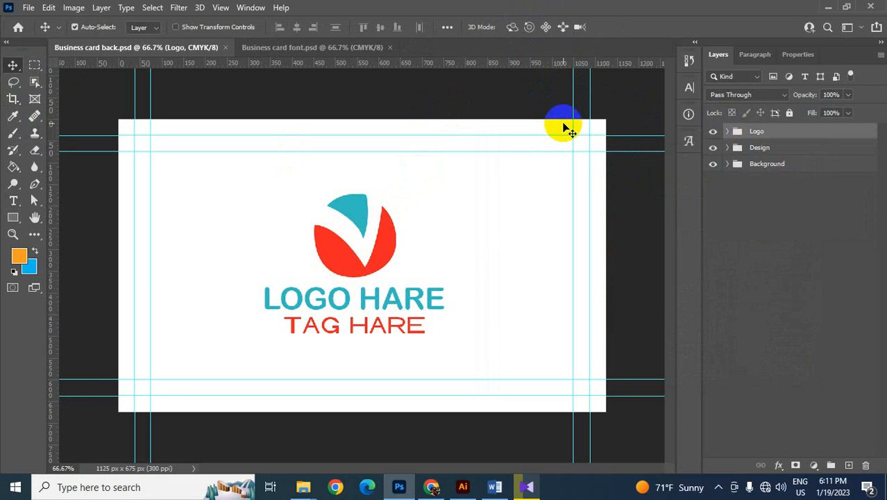
click(306, 48)
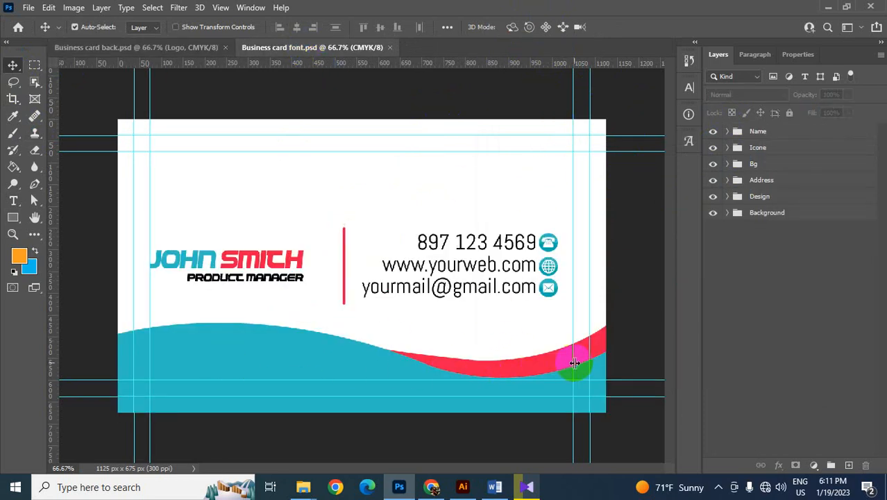
click(207, 50)
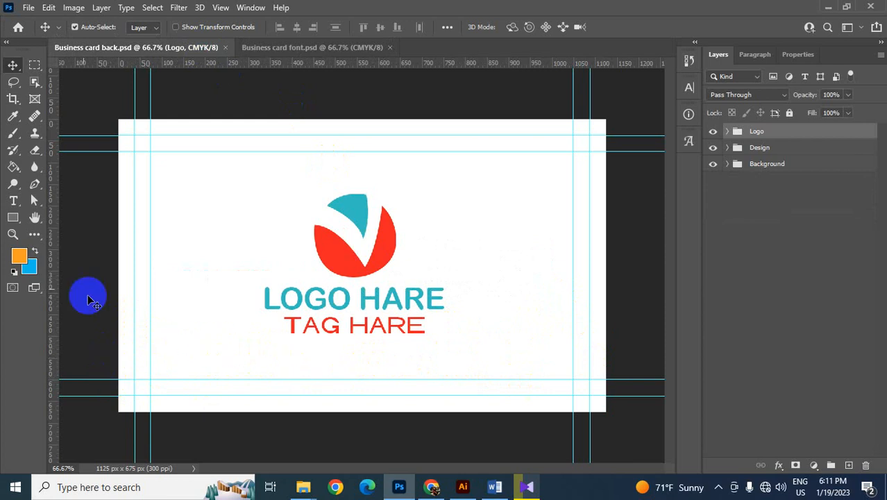
- Draw a closed teal wave shape about 1128 × 275 px along the card's bottom edge with the Pen tool
click(32, 186)
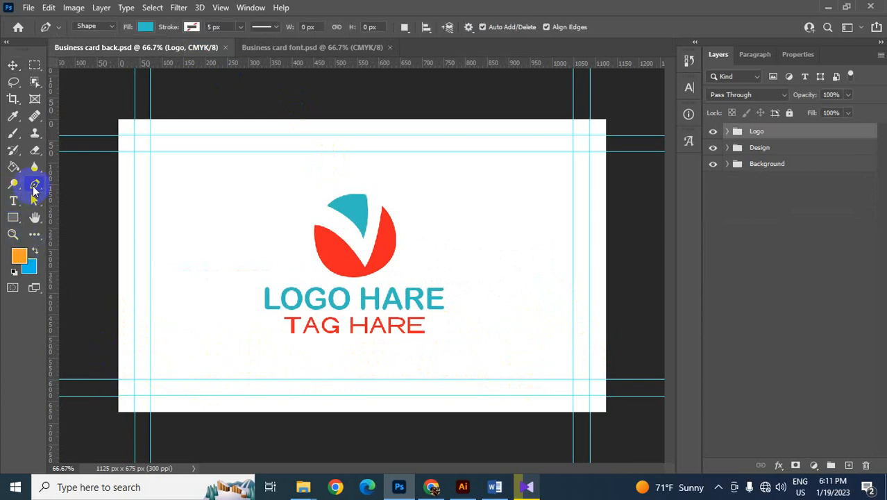
click(118, 370)
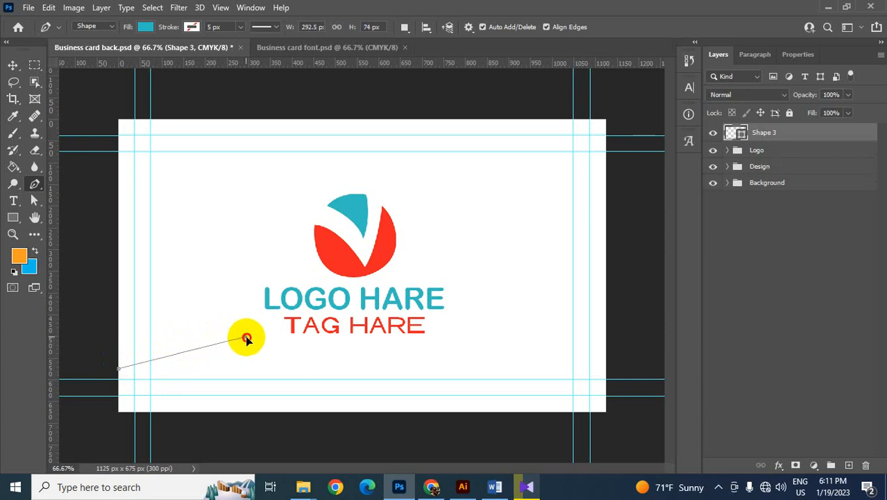
drag(244, 337, 290, 348)
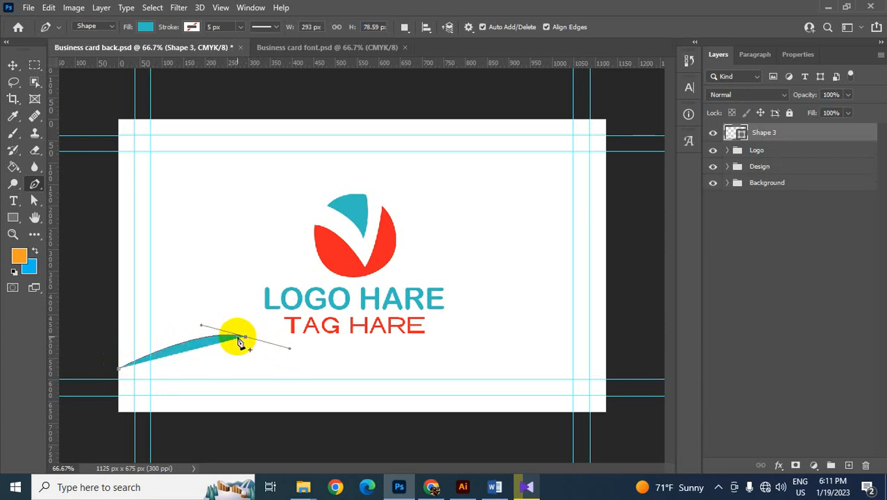
click(247, 339)
drag(463, 352, 530, 338)
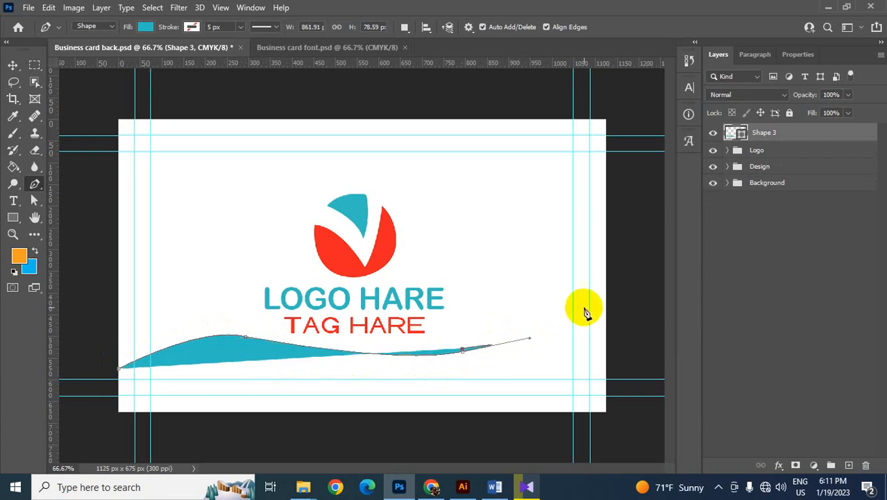
click(463, 354)
drag(606, 295, 637, 252)
click(605, 294)
click(601, 407)
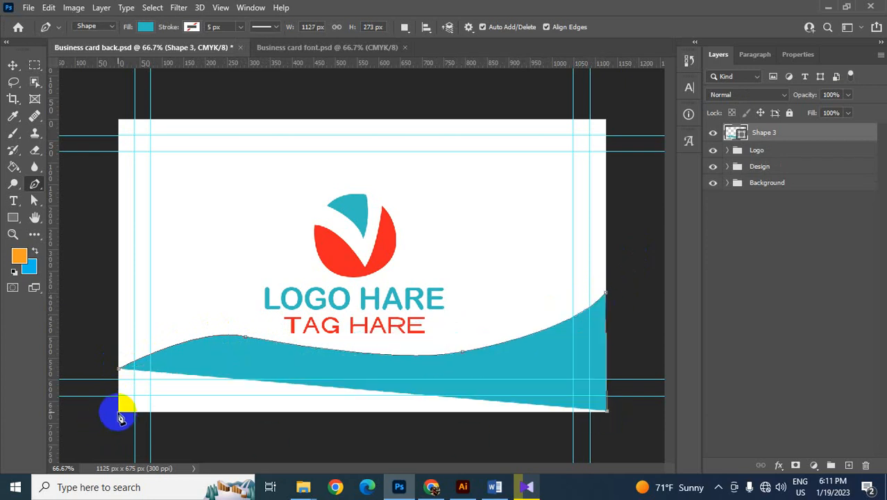
click(118, 411)
click(118, 370)
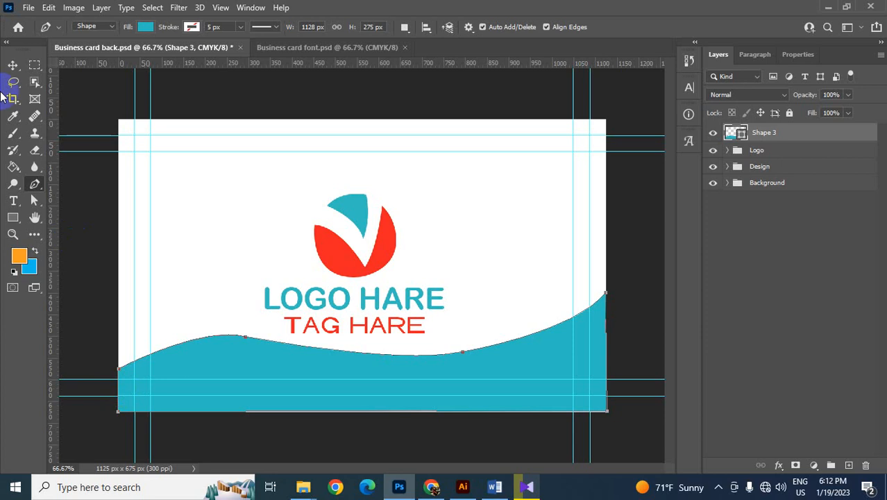
click(13, 66)
- Reshape the teal wave's left crest with the Direct Selection tool by extending the crest anchor's left direction handle
click(35, 203)
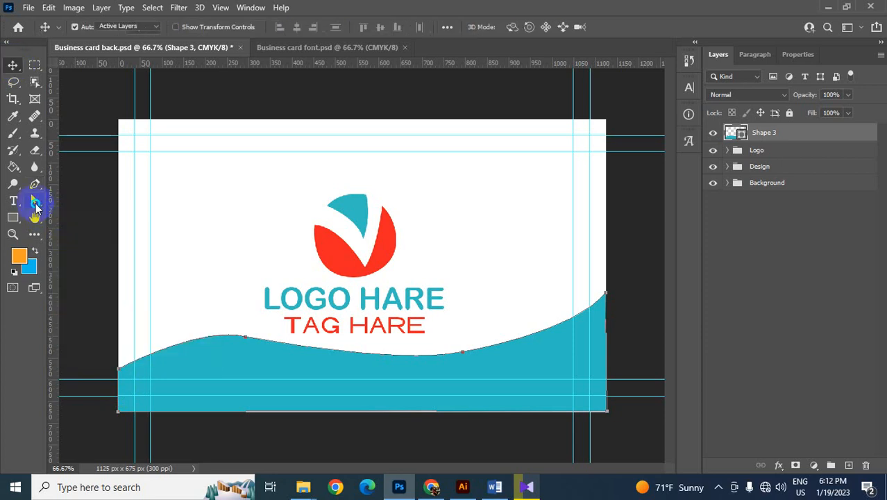
click(72, 219)
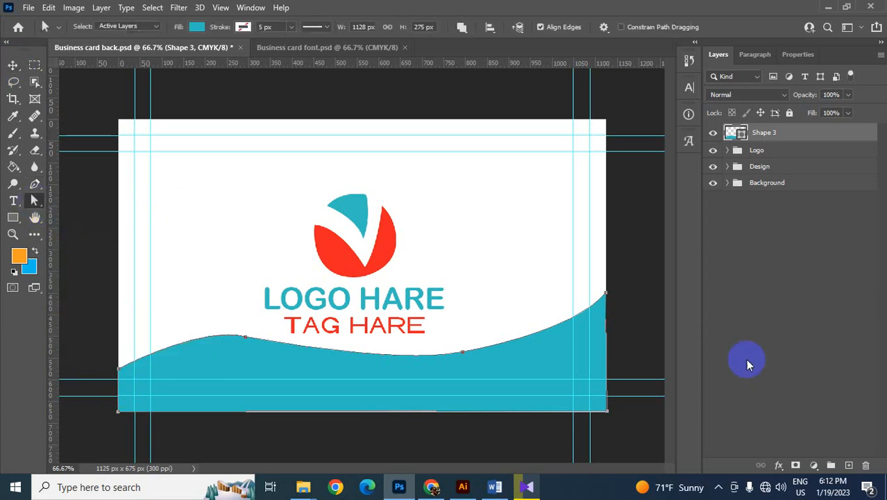
key(ctrl+plus)
key(ctrl+plus)
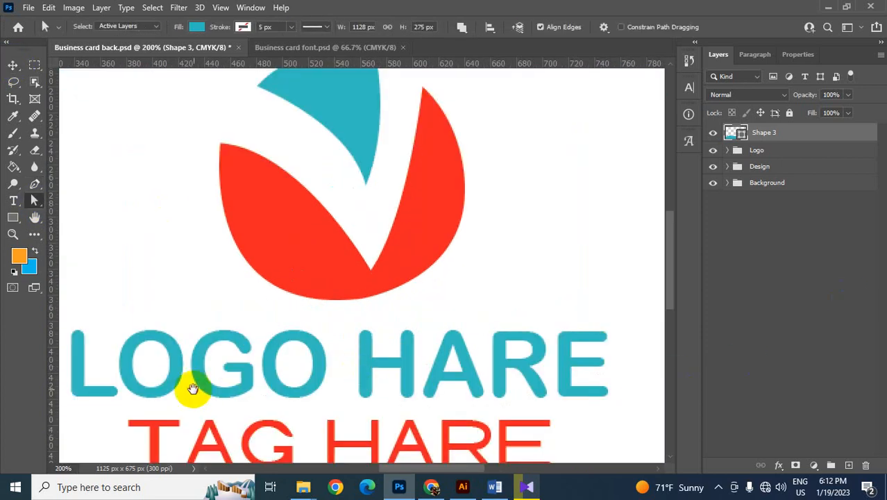
drag(188, 386, 519, 154)
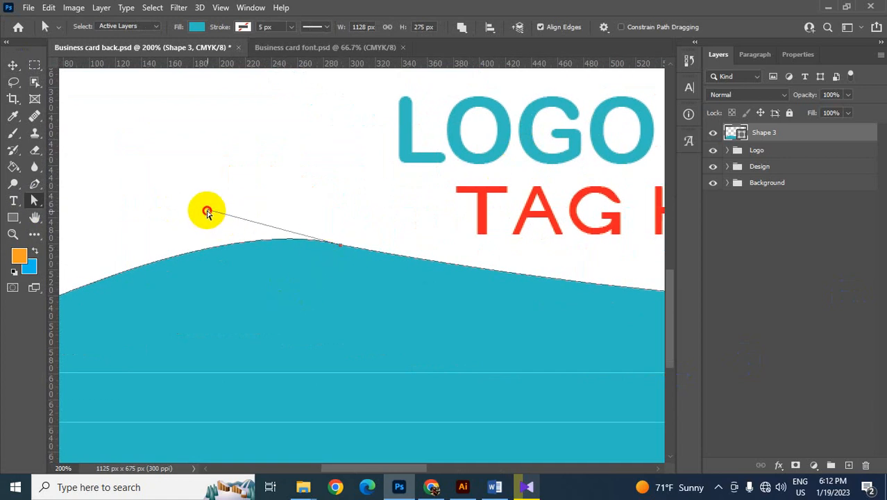
drag(207, 211, 150, 209)
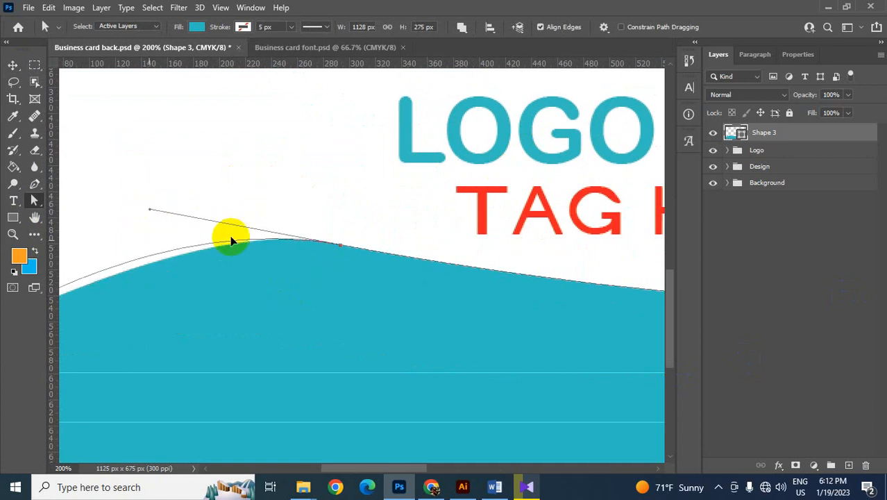
- Align the wave's bottom-left anchor point exactly with the card's bottom-left corner
drag(244, 345, 560, 201)
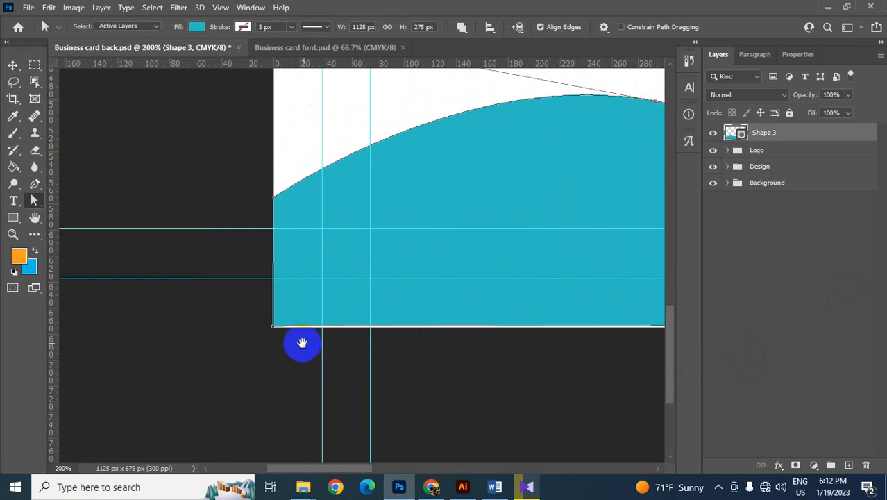
key(ctrl+plus)
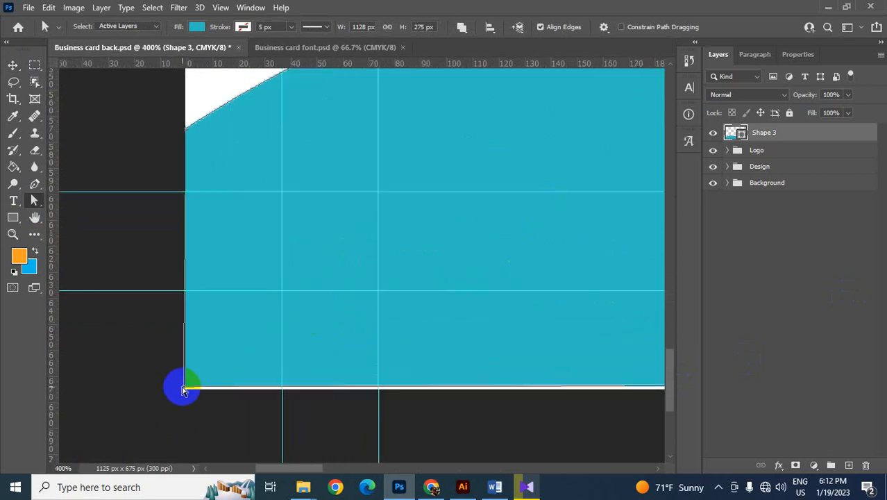
drag(182, 389, 185, 390)
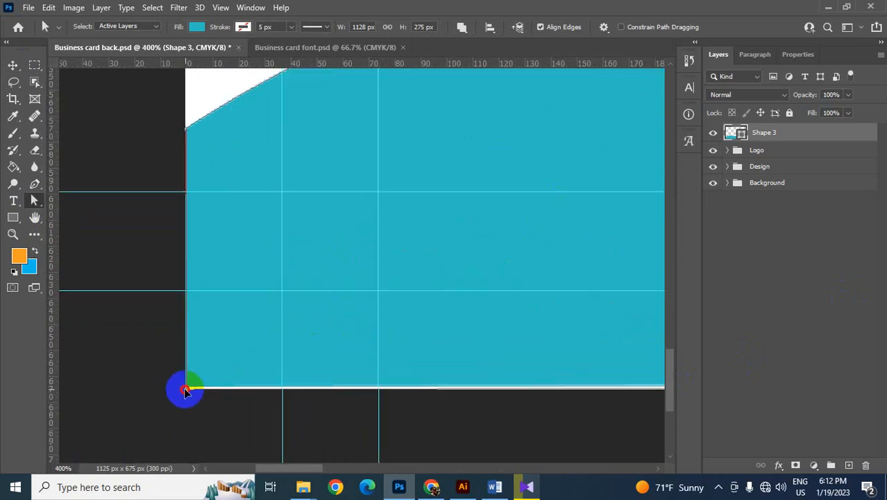
- Move the wave's bottom-right anchor point onto the card's bottom-right corner to close the white gap along the bottom edge
drag(487, 407, 127, 395)
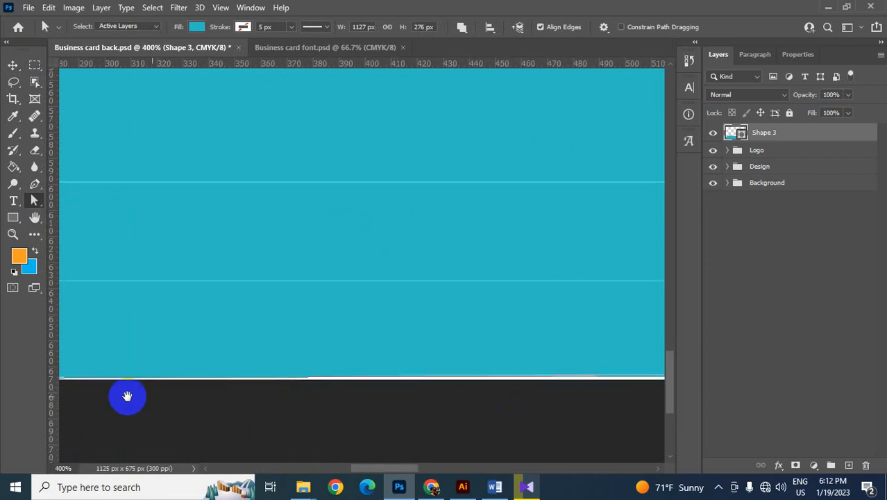
drag(545, 388, 156, 378)
drag(552, 372, 156, 370)
drag(552, 352, 153, 359)
drag(583, 356, 142, 350)
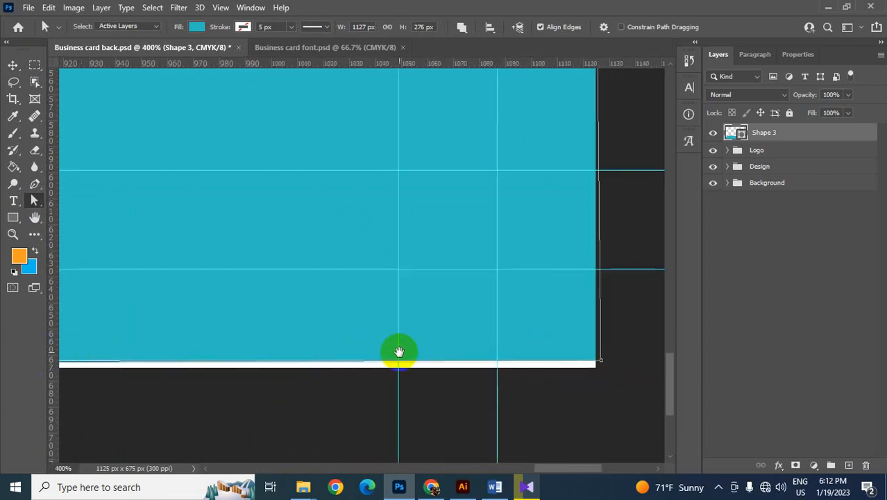
drag(620, 372, 501, 343)
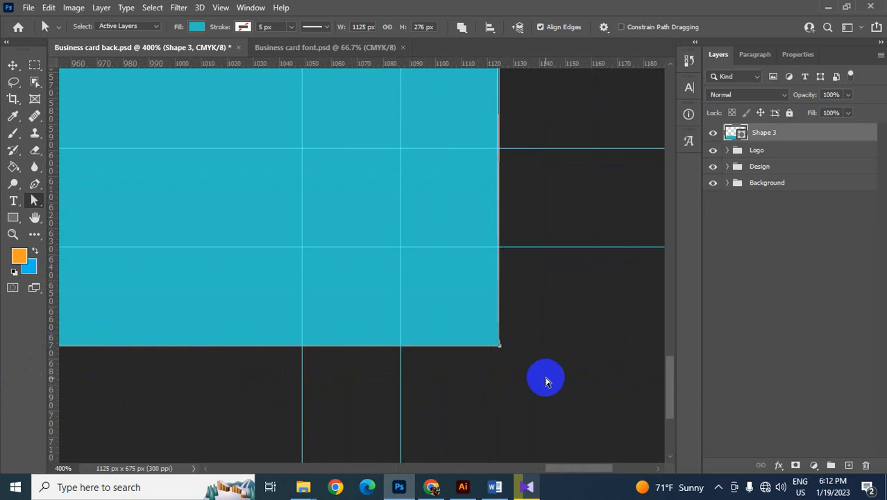
- Align the wave's upper-right anchor point with the card's right edge, and deselect the shape
scroll(535, 368, up, 10)
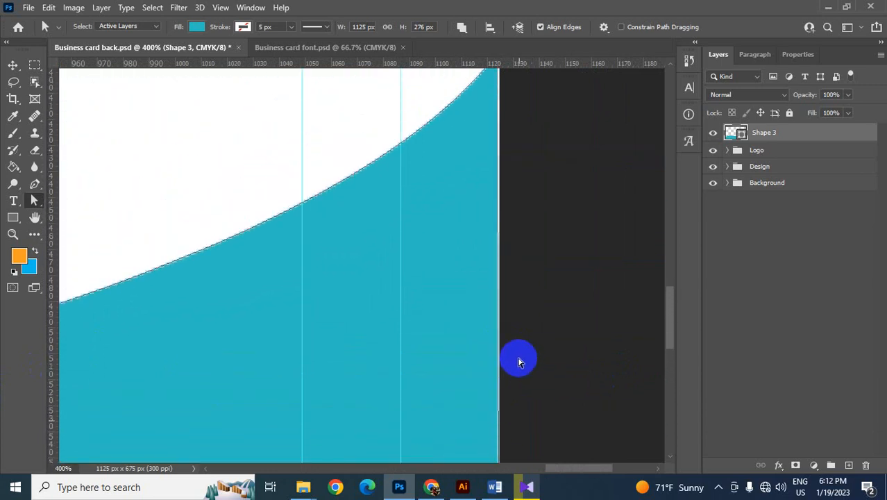
scroll(519, 361, up, 3)
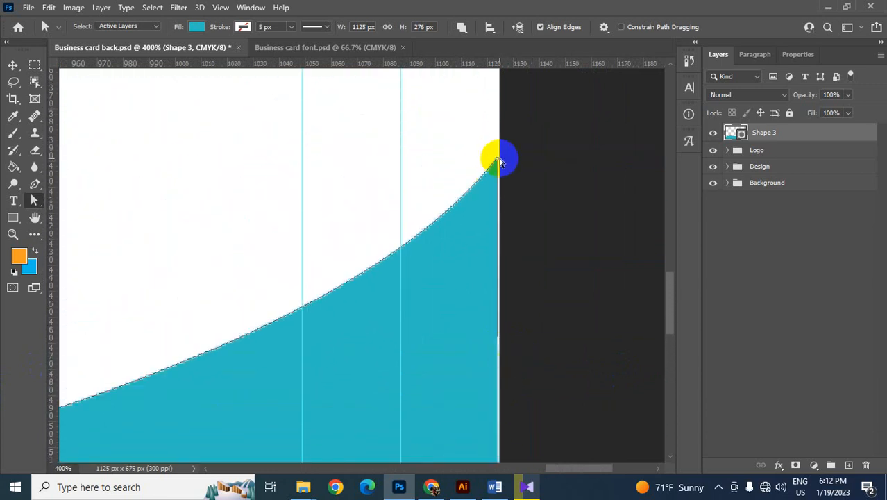
drag(498, 159, 499, 157)
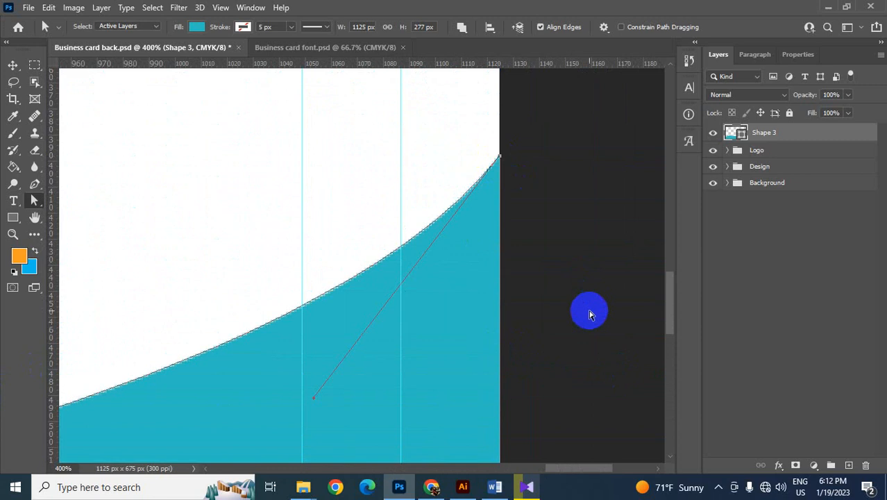
click(12, 66)
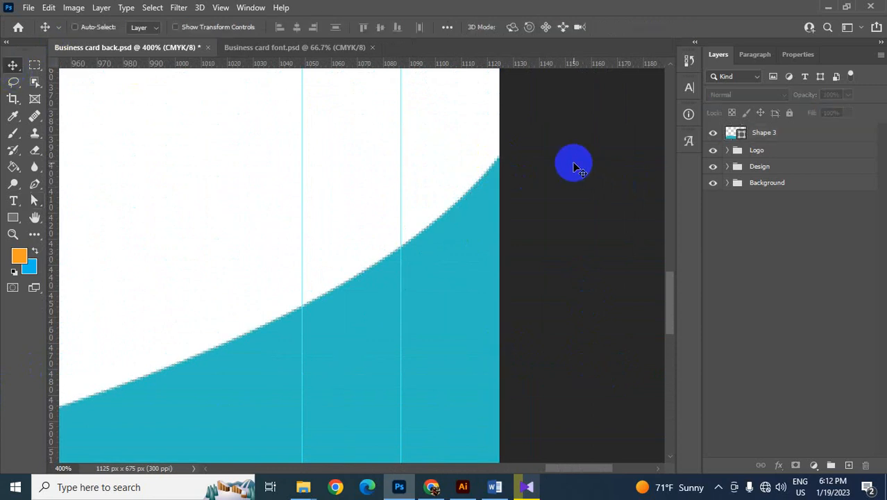
scroll(574, 166, down, 6)
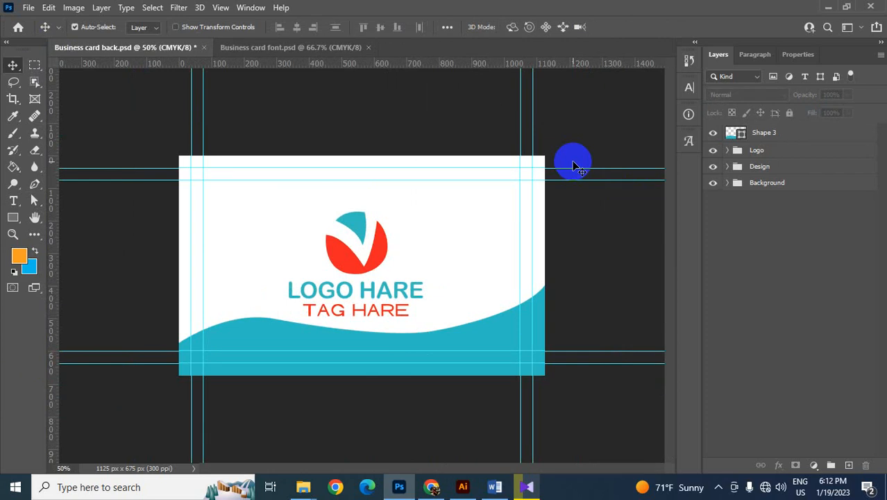
- Duplicate the wave layer, place the copy beneath the original, and stretch the copy slightly upward
click(287, 346)
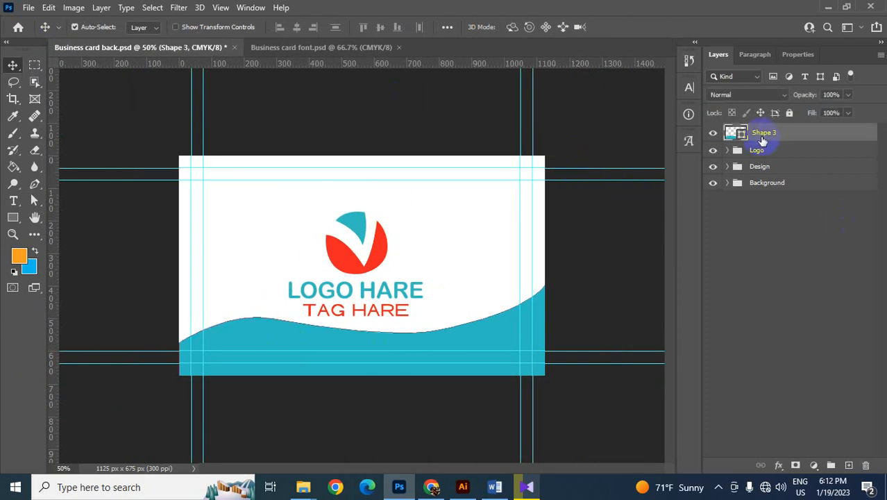
drag(764, 133, 849, 466)
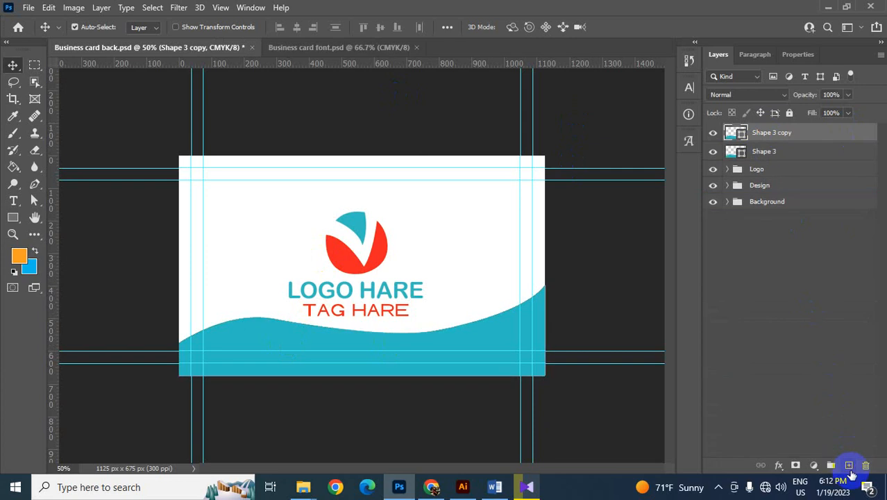
drag(770, 132, 773, 167)
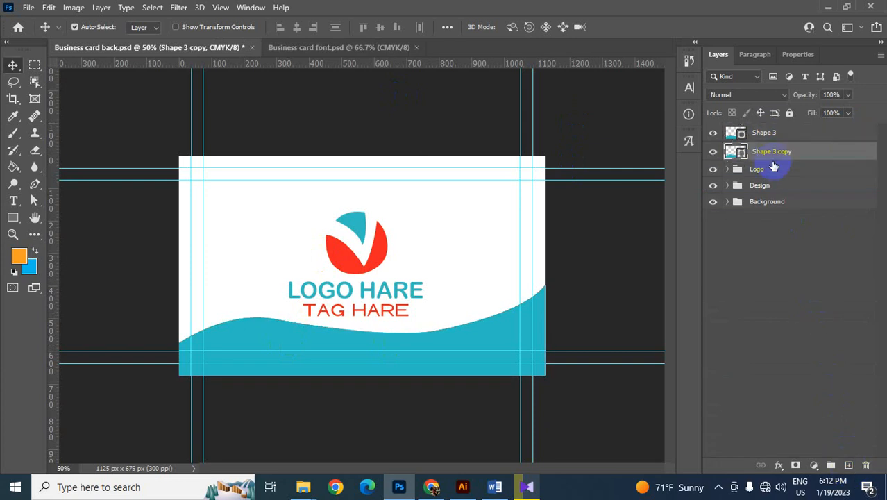
key(ctrl+t)
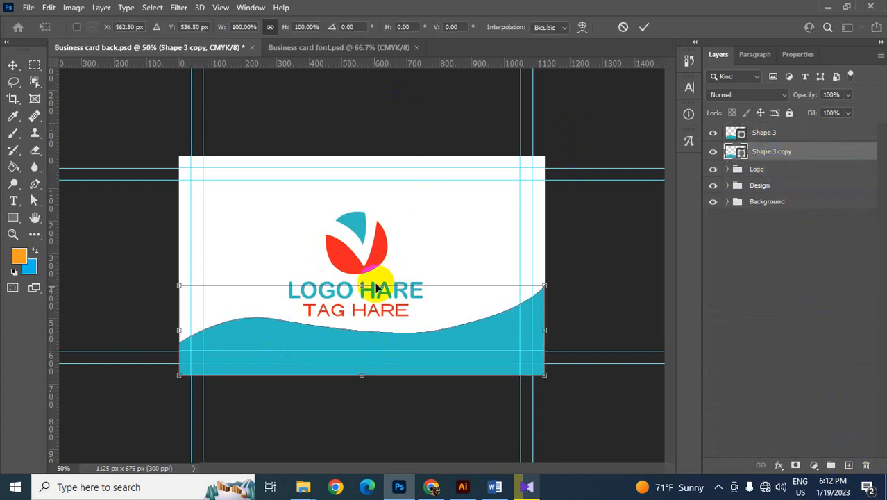
drag(362, 285, 440, 281)
key(Return)
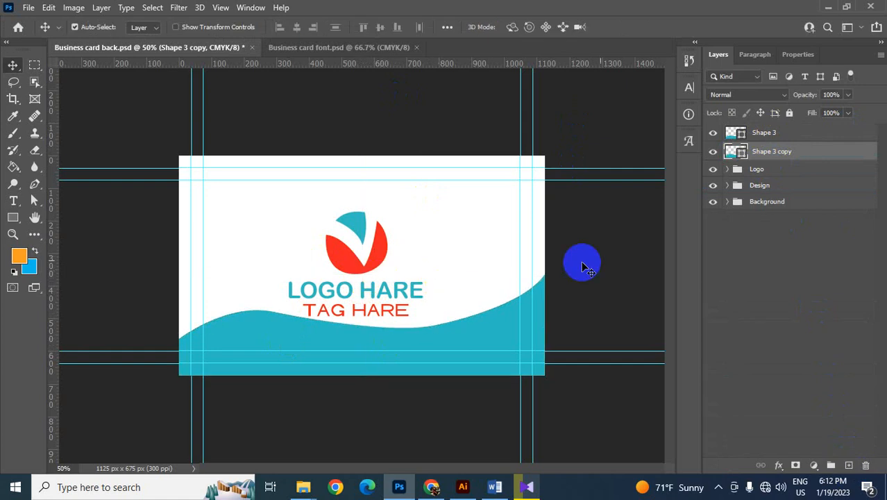
- Recolour the wave copy with the red sampled from the logo's lower shape
double_click(738, 154)
click(379, 247)
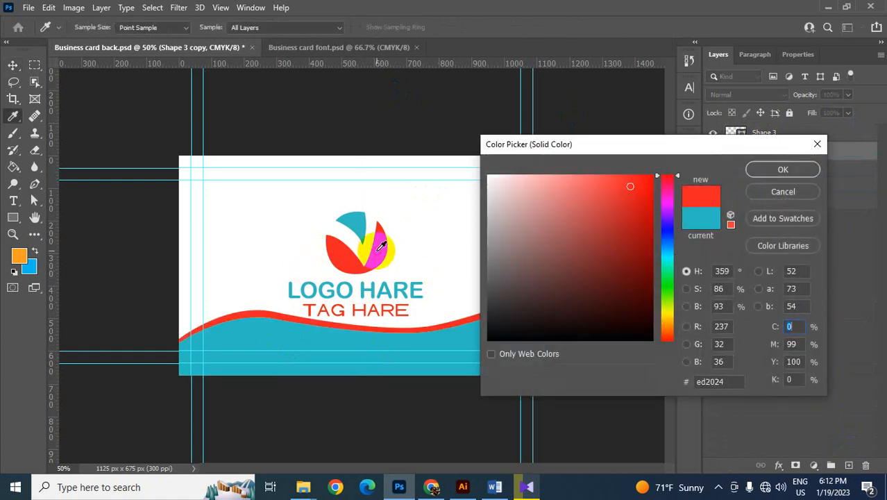
click(784, 172)
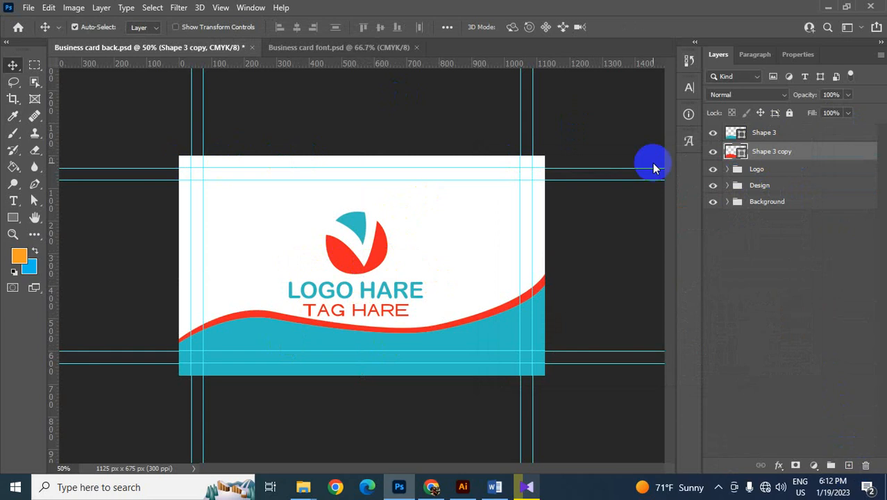
- Put both wave layers into the Design group and save the card back file
shift+click(762, 136)
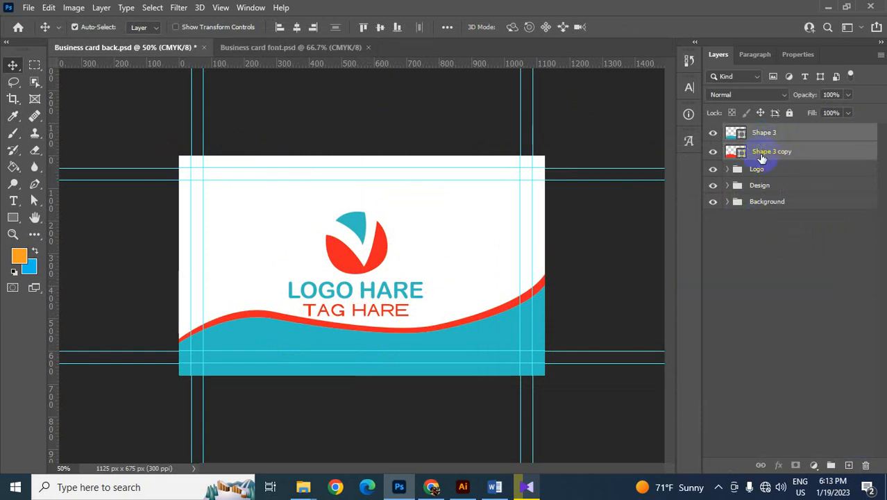
drag(762, 155, 762, 189)
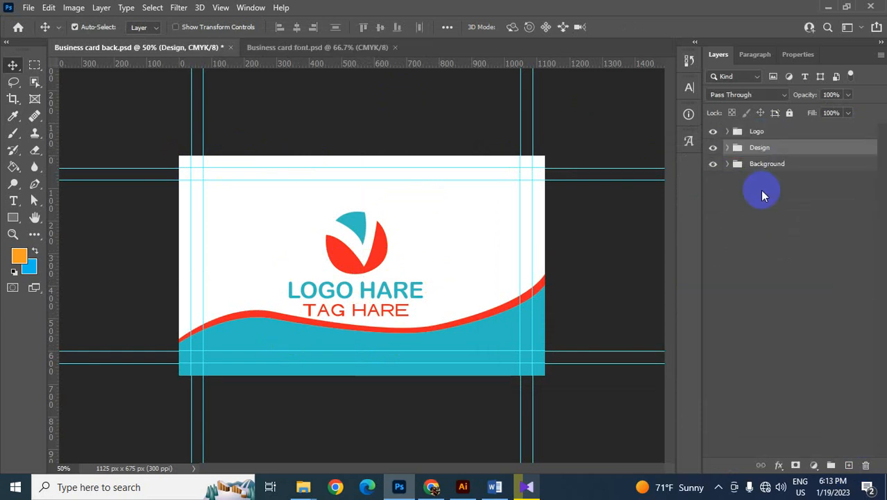
click(761, 191)
key(ctrl+s)
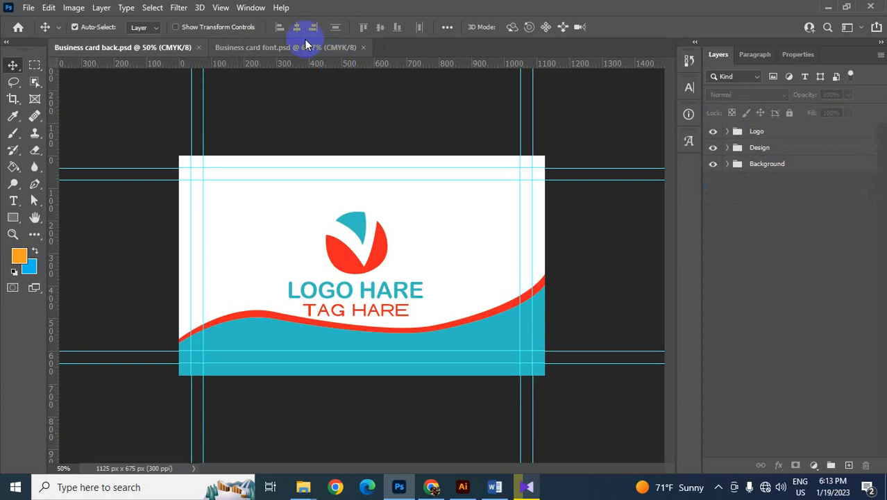
- Compare the card's back and front, and open the mockup file 1-Look.psd from the desktop
click(305, 46)
click(163, 53)
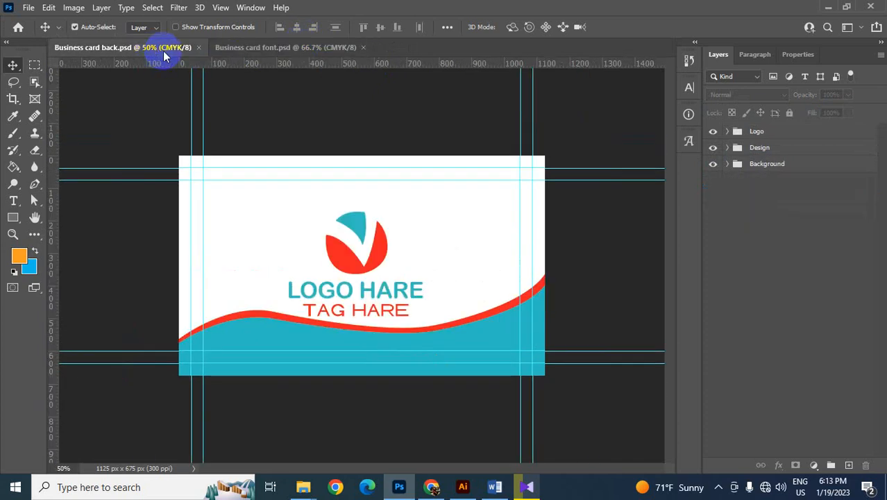
key(ctrl+plus)
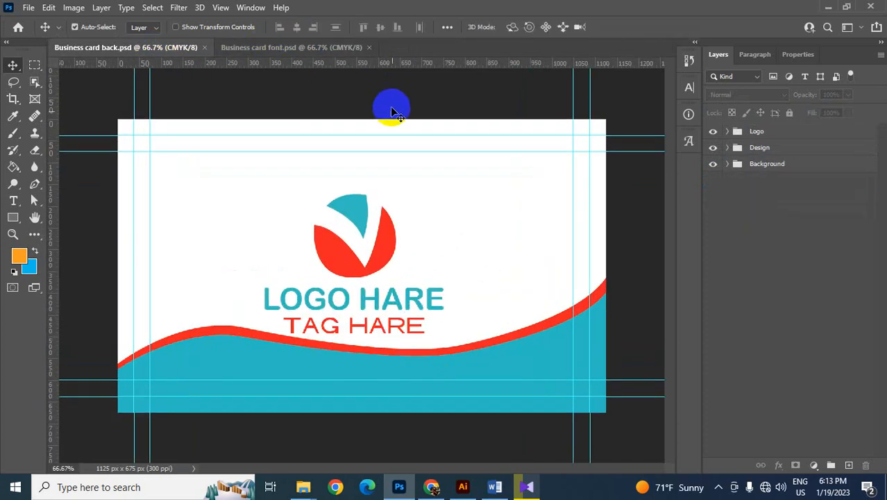
click(332, 48)
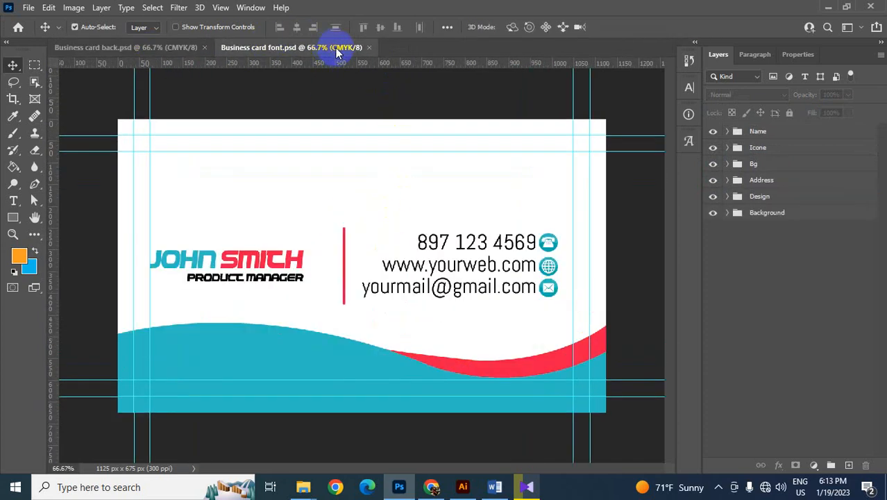
click(827, 7)
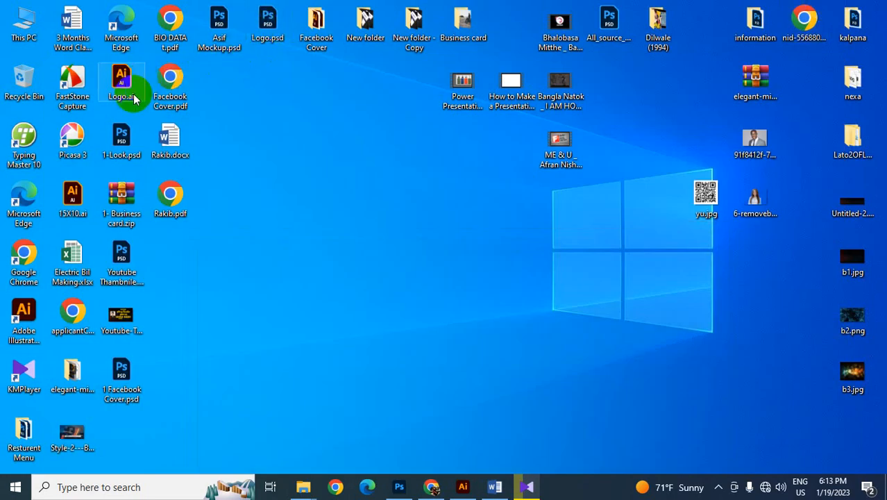
click(121, 141)
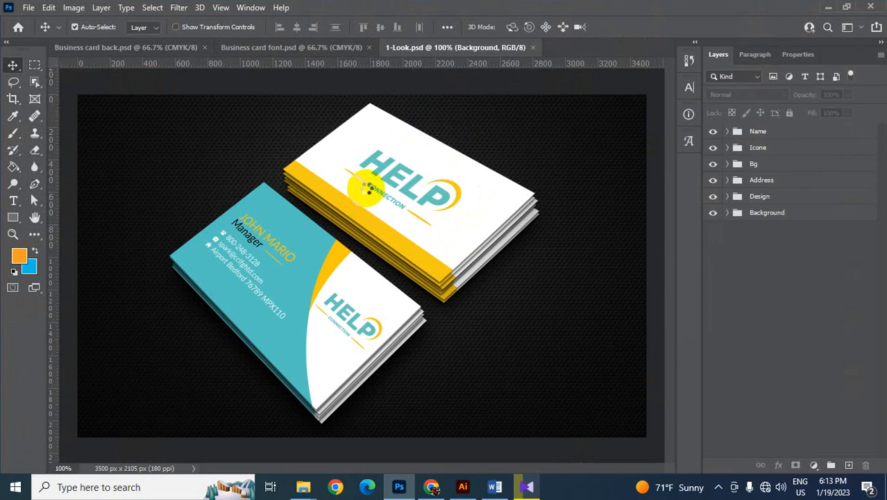
- Select the card front's area inside the outermost guides with the Rectangular Marquee tool
click(127, 47)
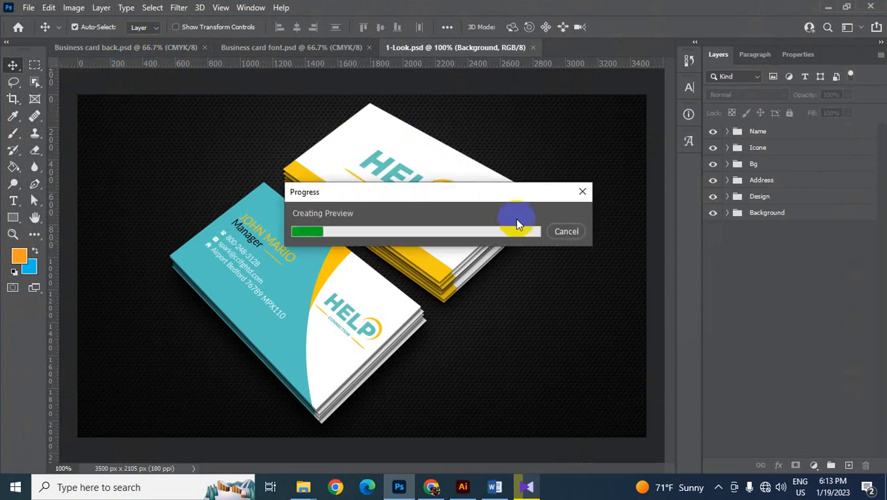
click(256, 48)
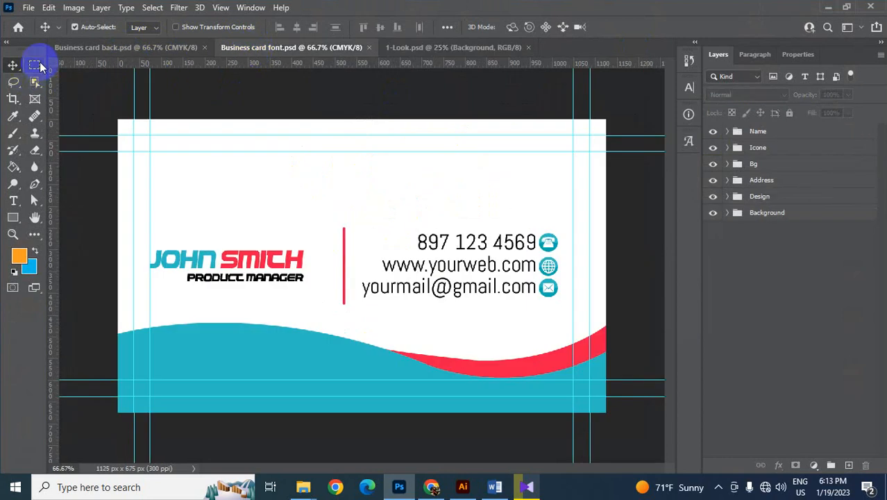
right_click(38, 67)
click(81, 67)
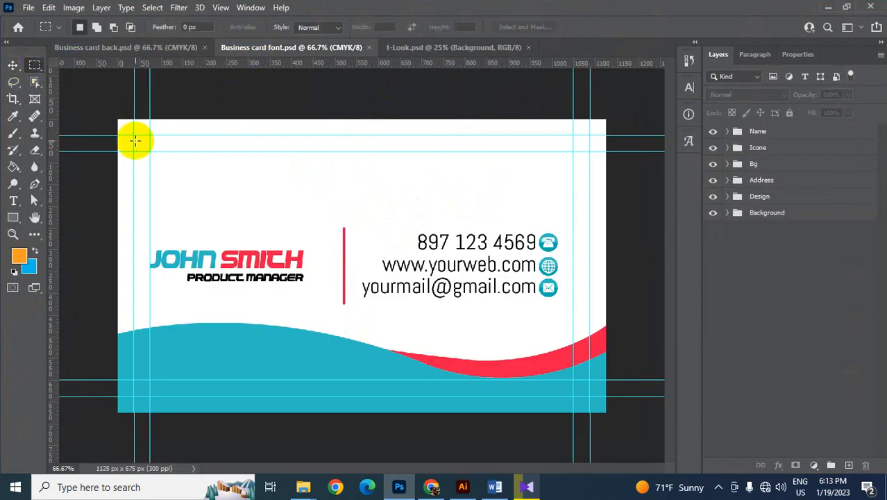
drag(135, 141, 590, 397)
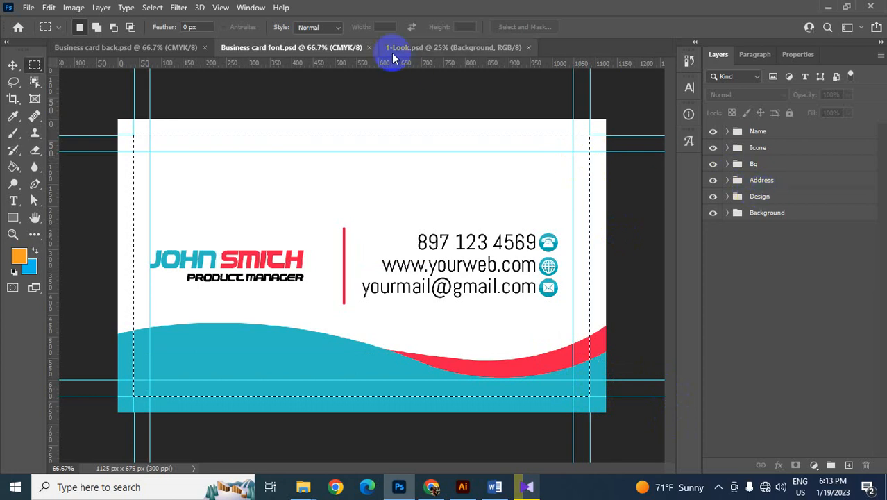
- Open the mockup's Front smart object, paste the copied card front into it and delete the old artwork layer
click(420, 46)
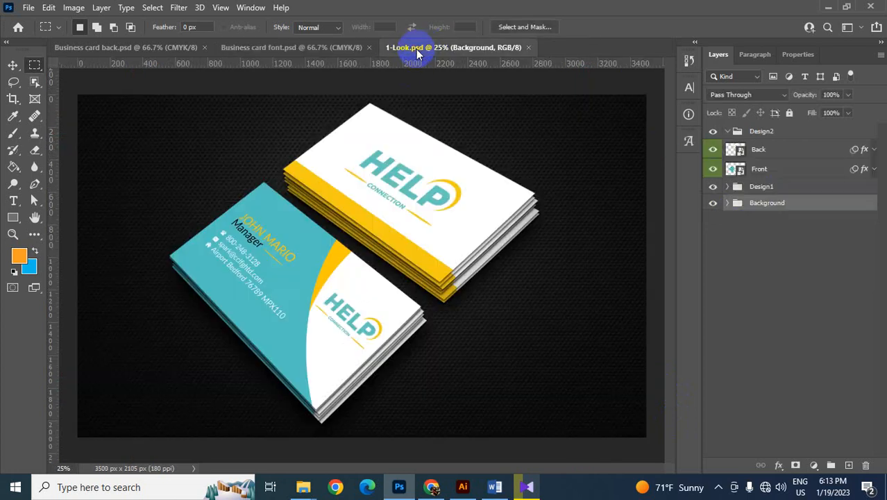
click(757, 171)
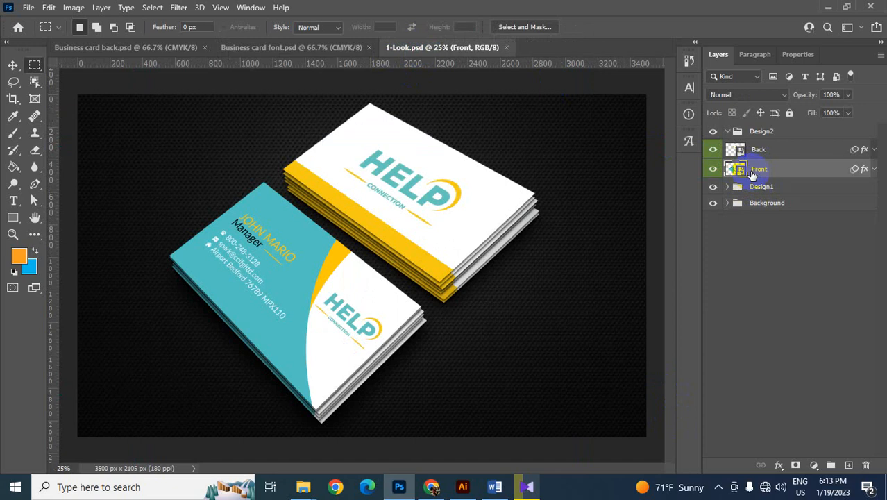
double_click(741, 171)
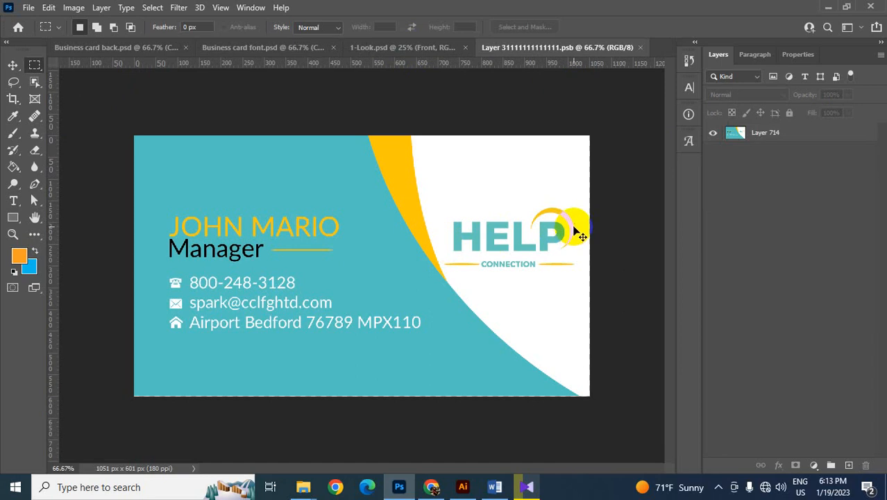
key(ctrl+v)
click(745, 154)
key(Delete)
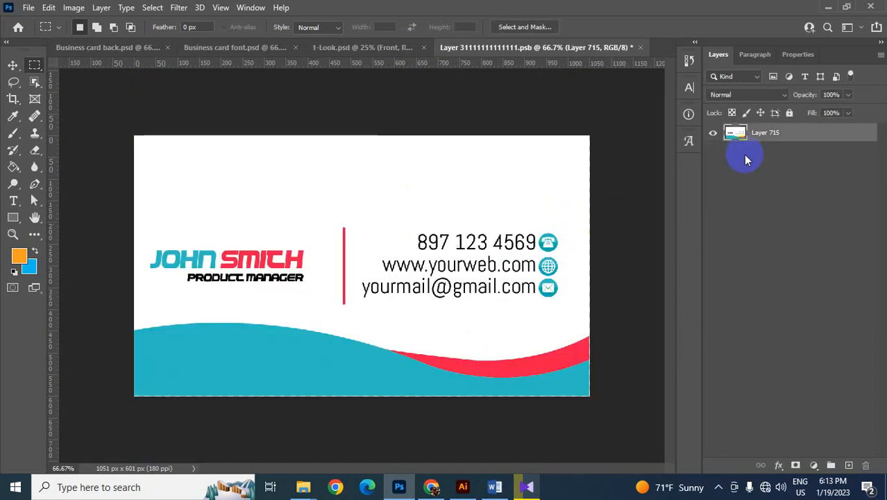
- Check the pasted front's fit with Free Transform, and save and close the Front smart object
key(ctrl+t)
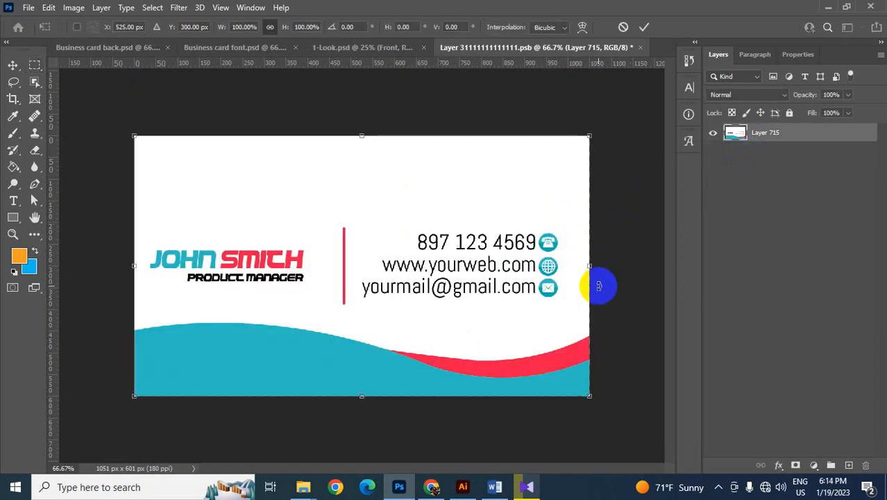
key(Return)
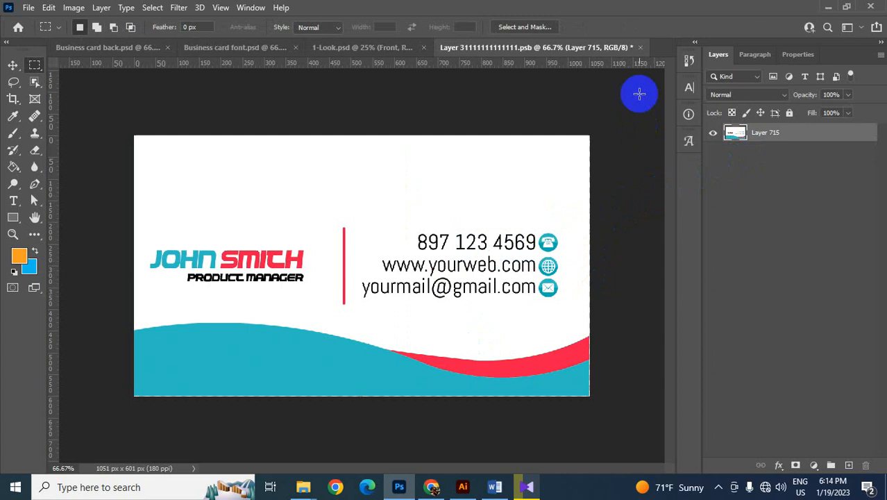
click(640, 47)
click(348, 234)
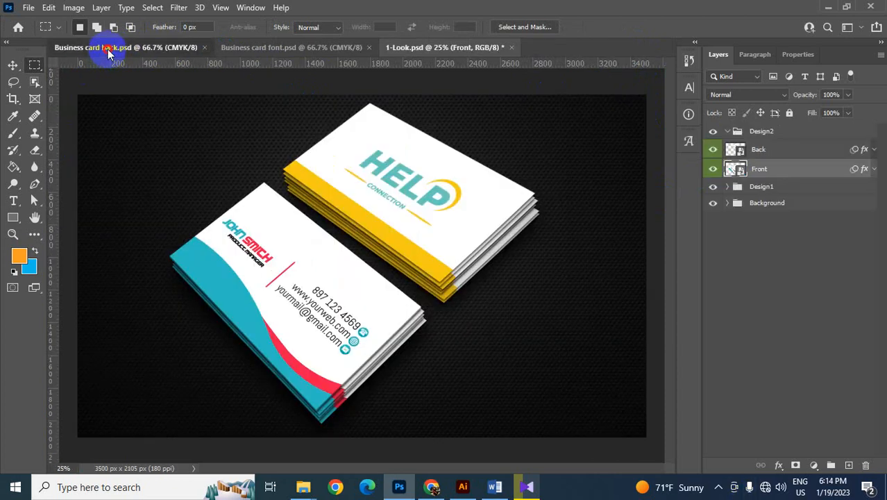
- Copy the card back's area inside the outermost guides and open the mockup's Back smart object
click(107, 49)
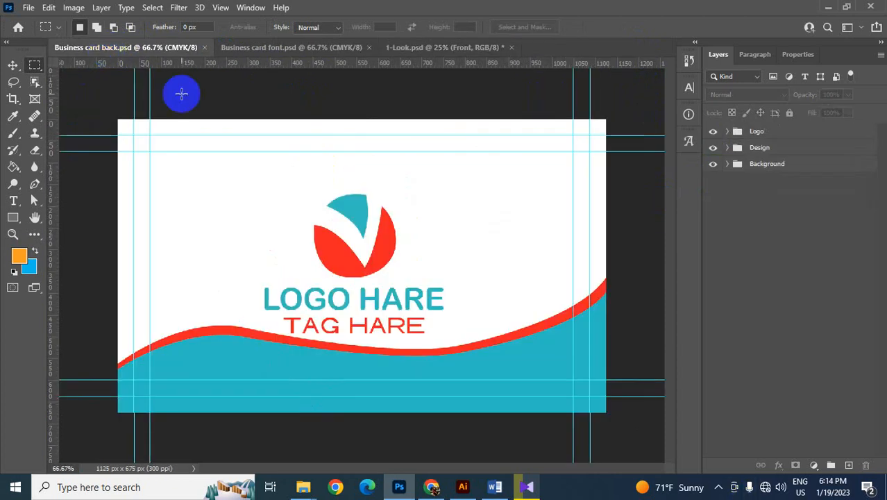
drag(133, 136, 590, 396)
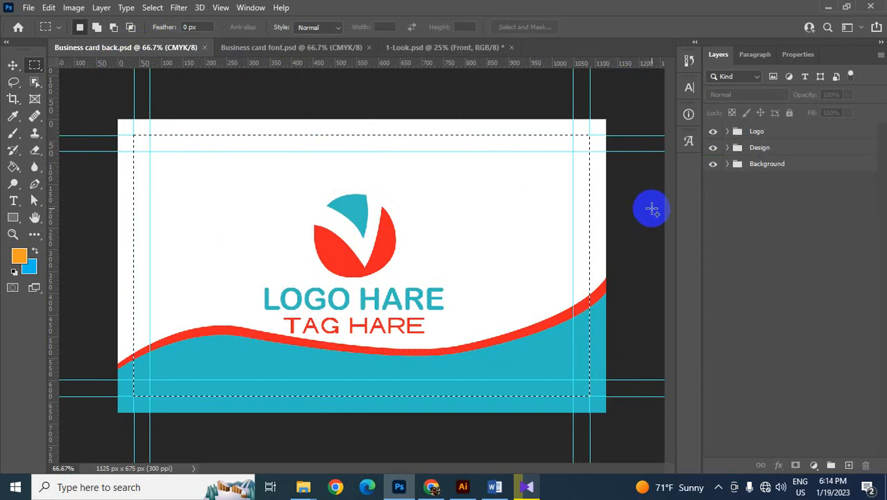
click(448, 47)
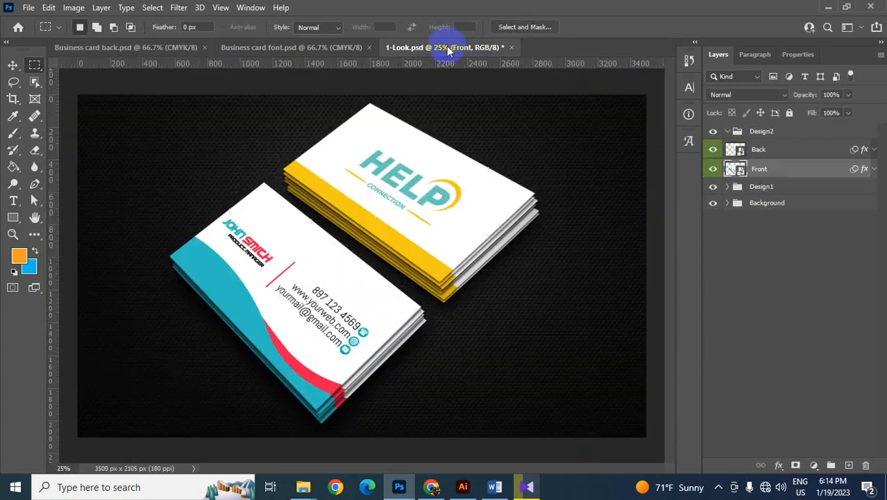
click(756, 150)
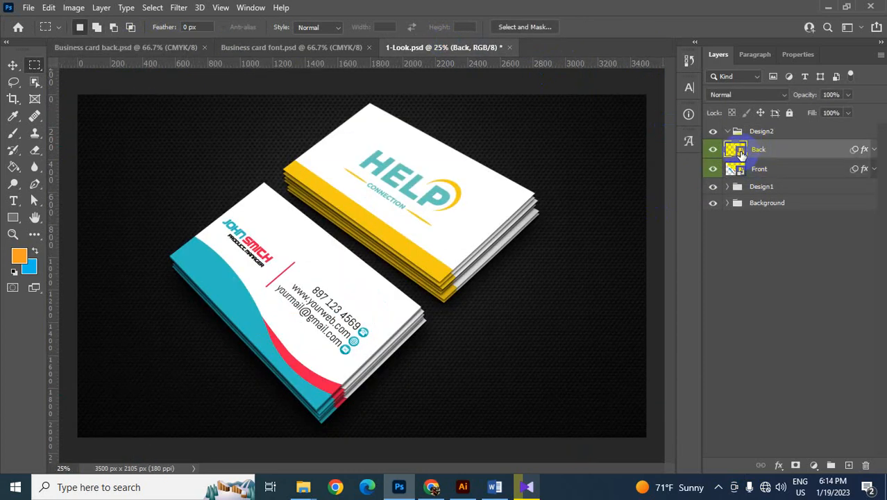
double_click(737, 152)
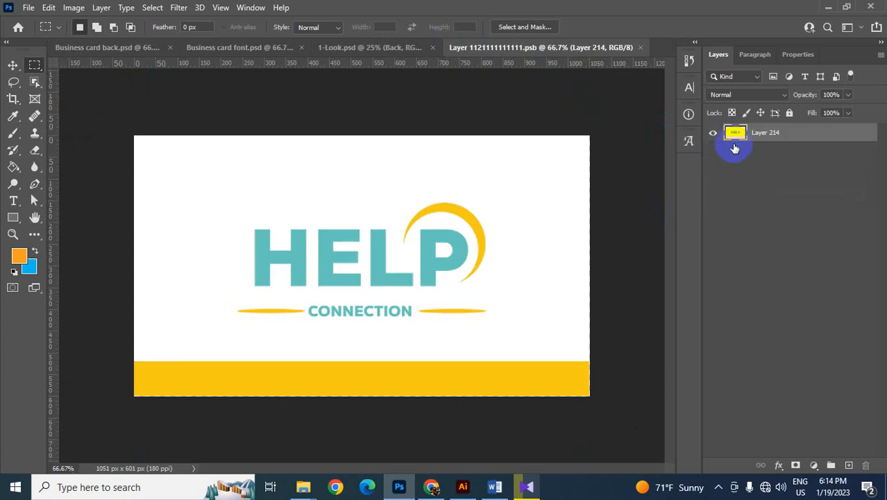
- Replace the old HELP artwork with the copied card back, and save and close the smart object
key(ctrl+v)
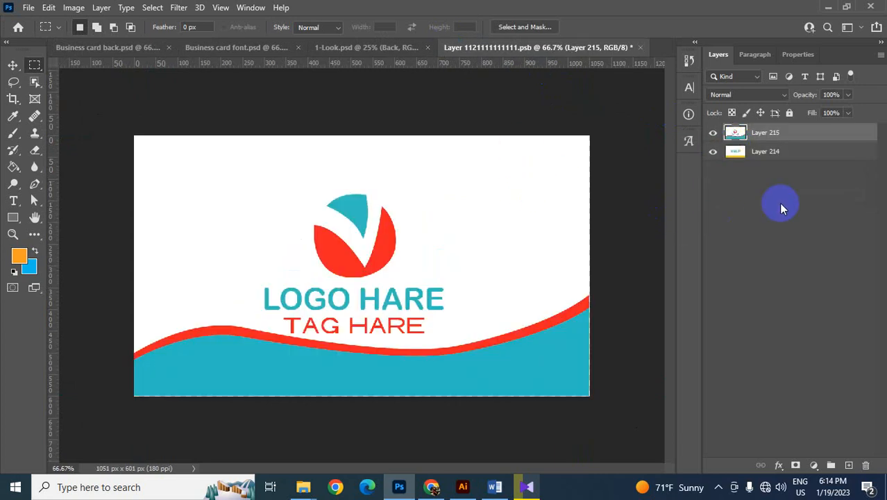
click(760, 150)
key(Delete)
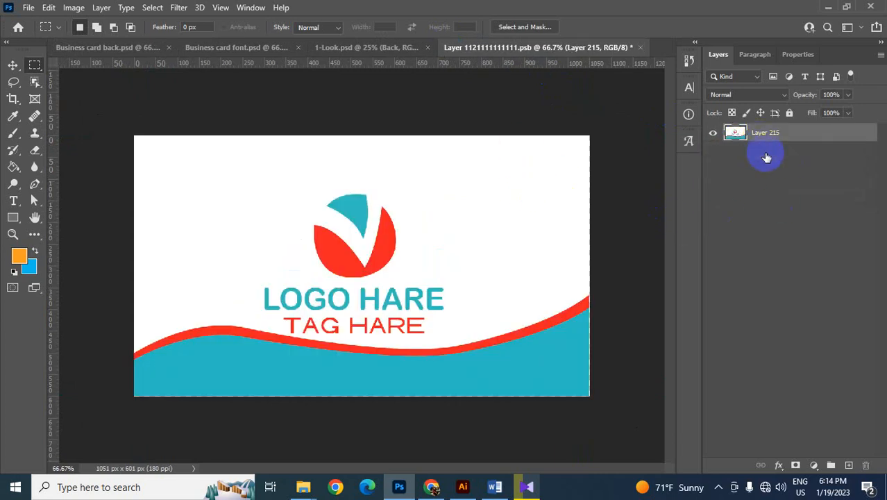
click(641, 48)
click(350, 236)
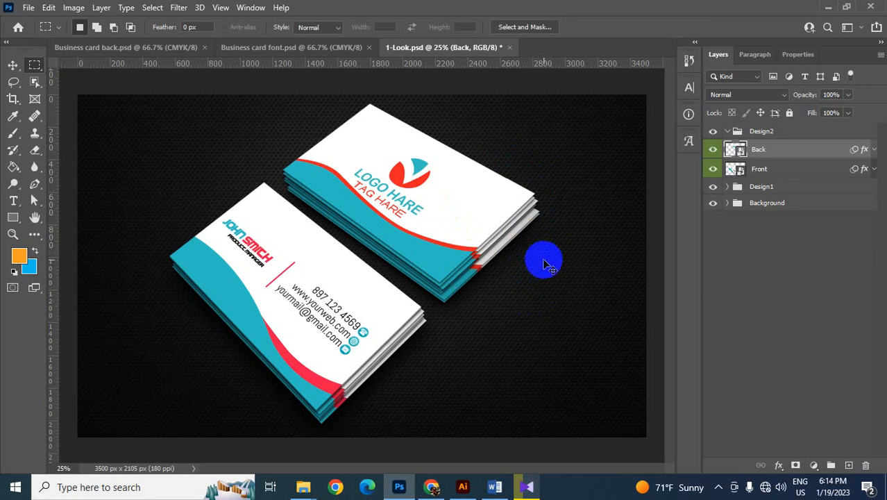
- Export the mockup for web as the JPEG 1-Look.jpg on the desktop, 3000 px wide
key(ctrl+alt+shift+s)
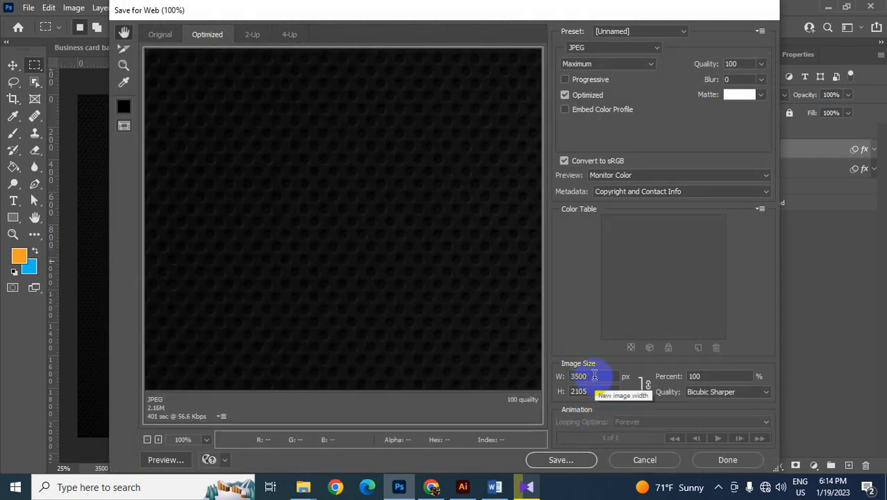
click(559, 381)
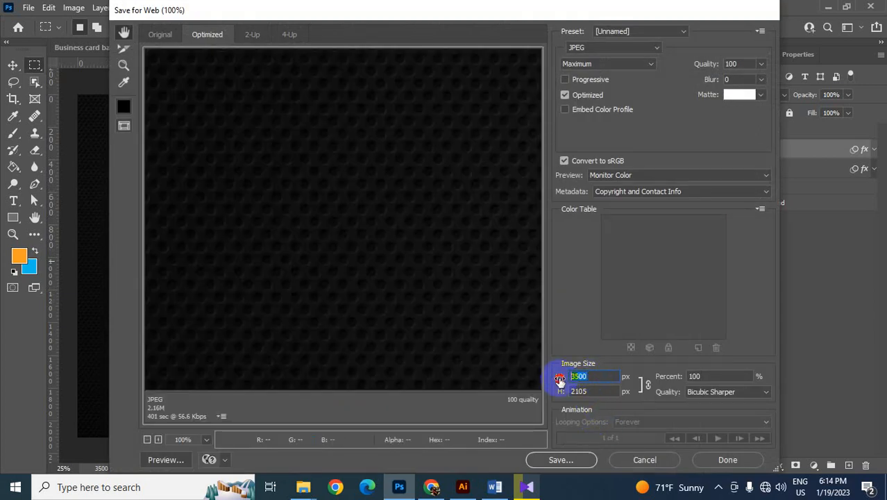
text(300)
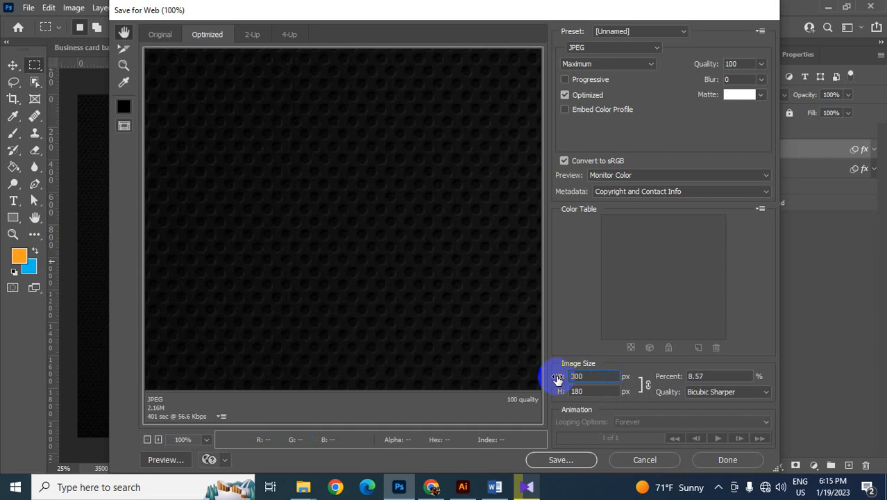
click(568, 460)
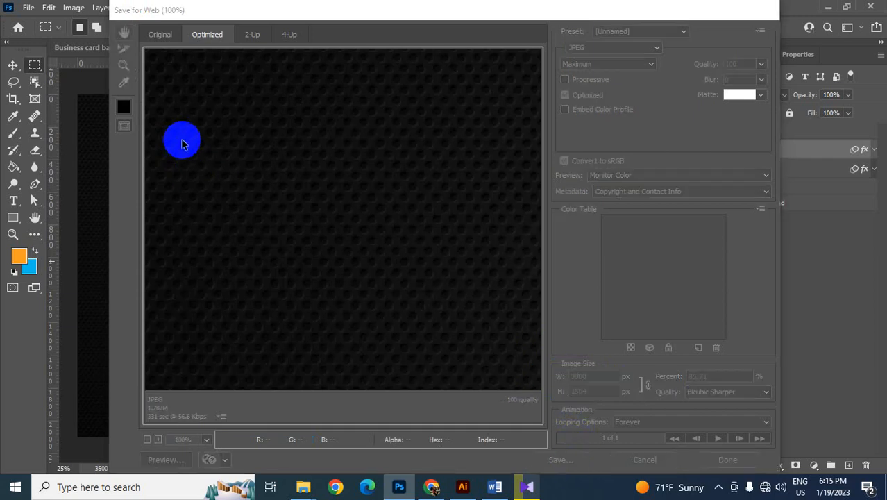
click(145, 118)
click(447, 262)
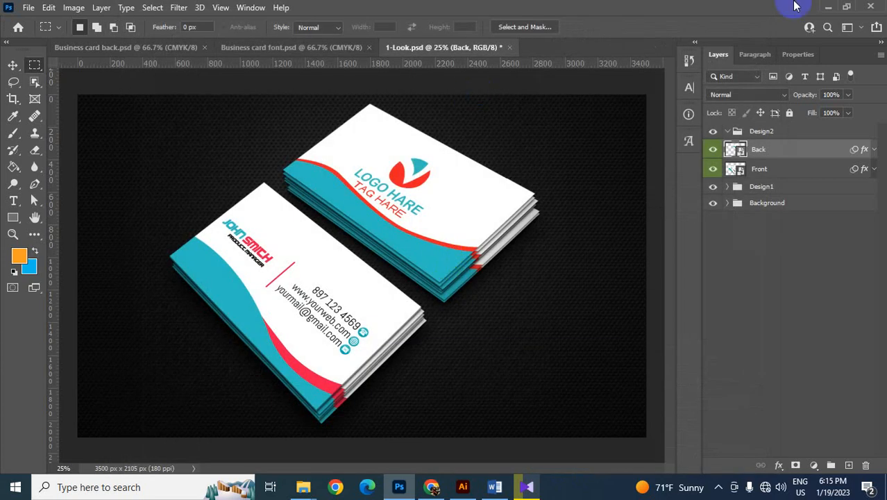
- Refresh the desktop, view the exported 1-Look.jpg in the photo viewer and close it
click(827, 7)
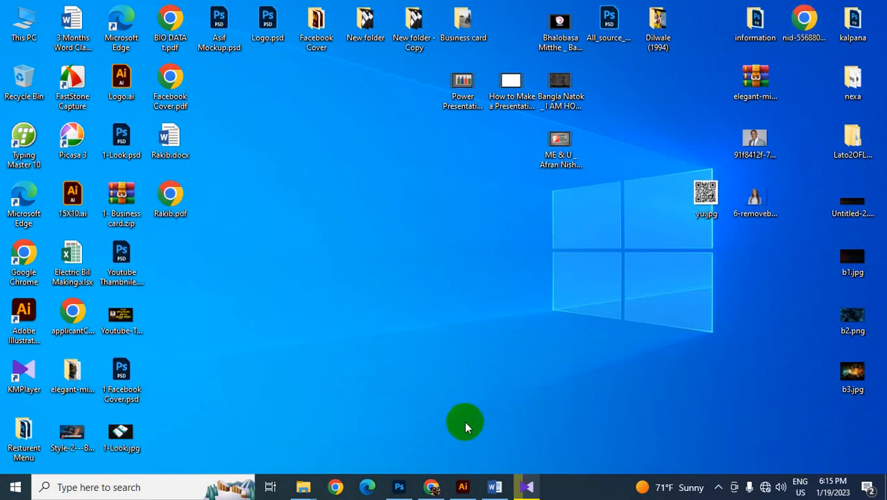
right_click(197, 287)
click(234, 319)
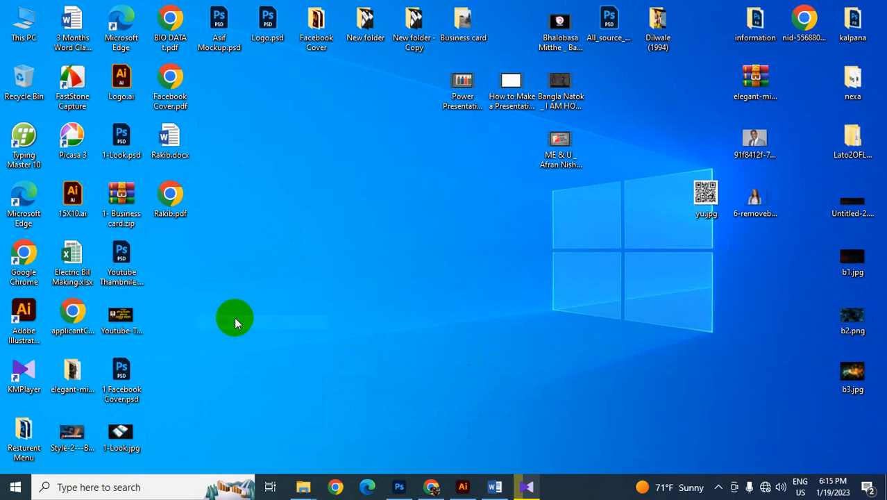
click(115, 434)
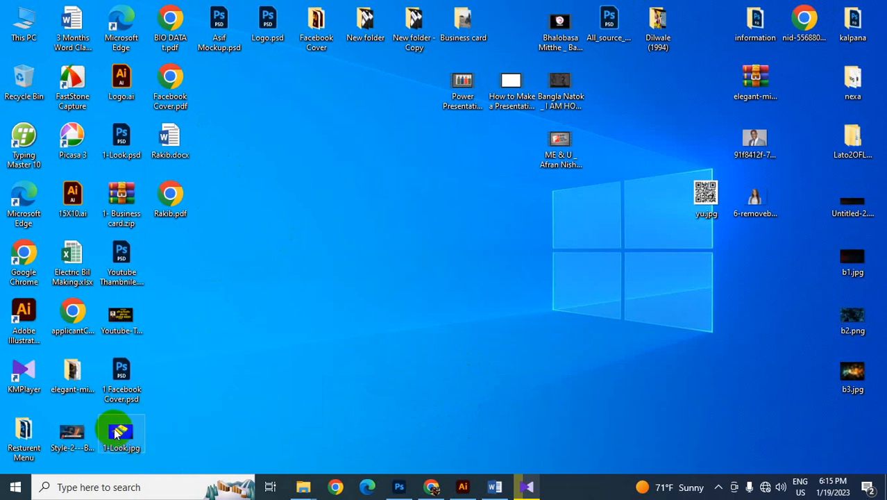
double_click(117, 434)
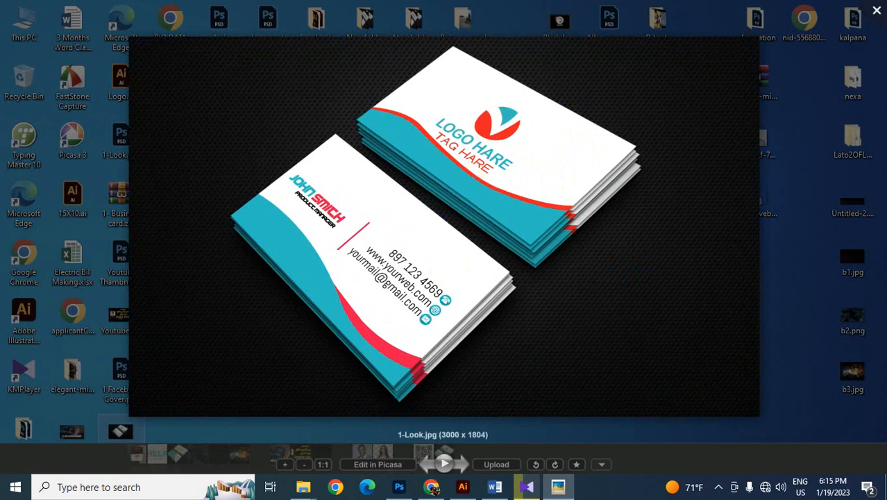
click(877, 10)
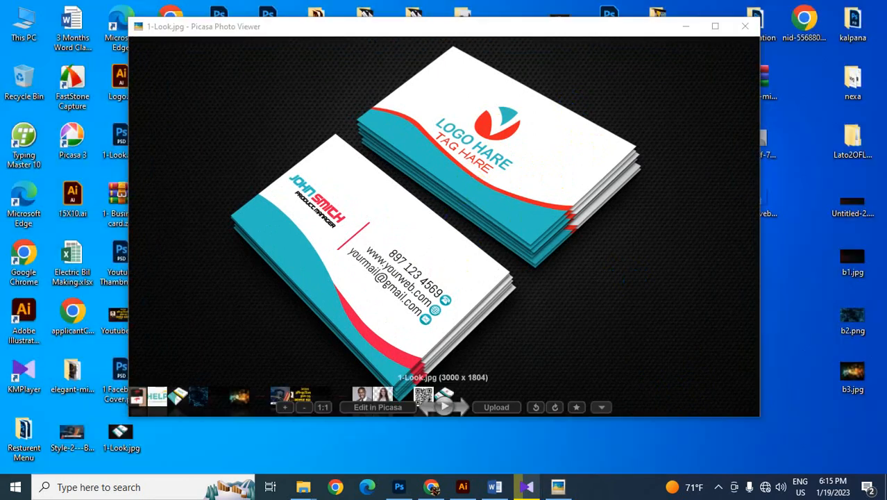
click(750, 28)
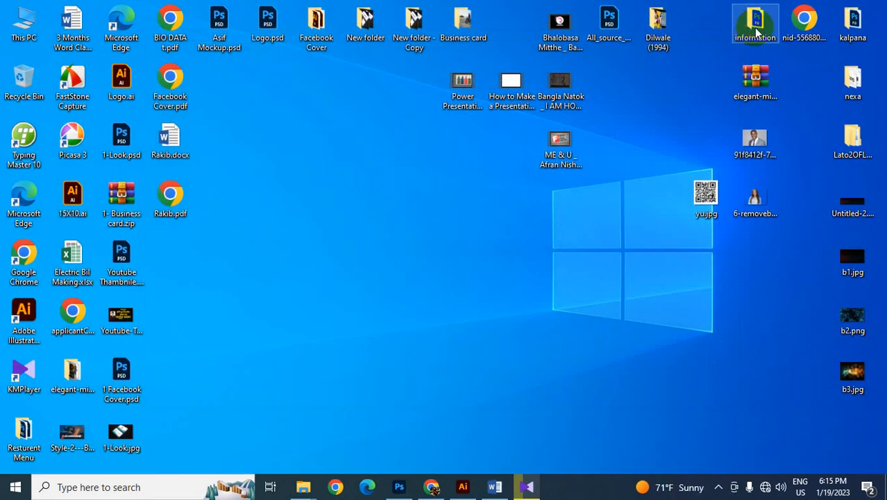